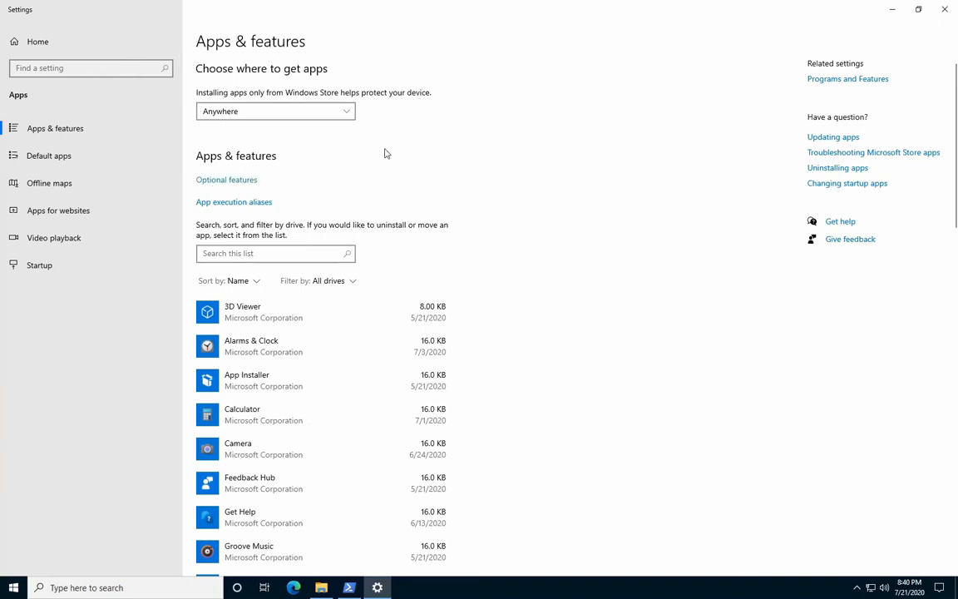
# Install the optional feature RSAT: Active Directory Domain Services and Lightweight Directory Services Tools and close Settings.
pyautogui.click(231, 181)
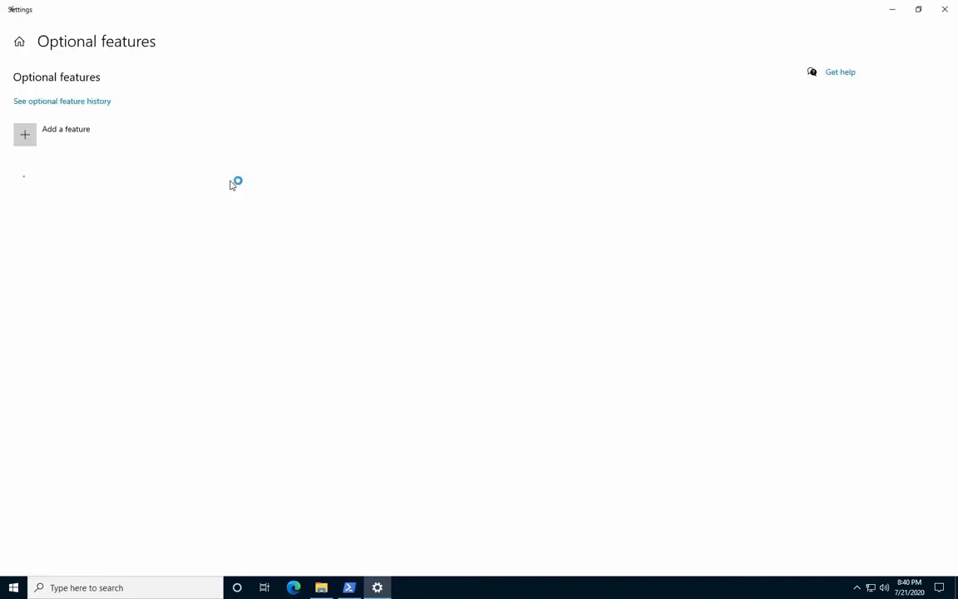
pyautogui.click(25, 136)
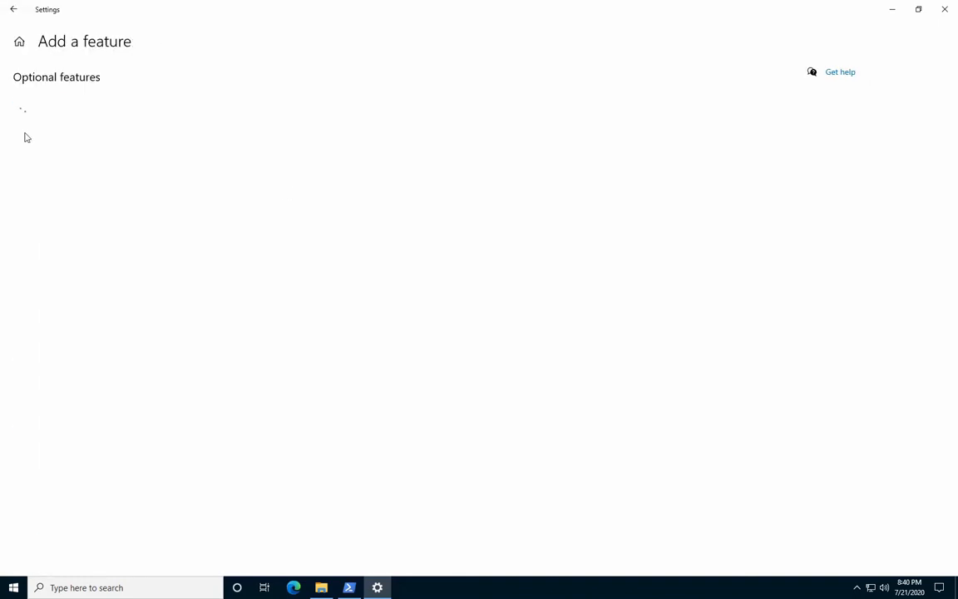
pyautogui.scroll(-10, 292, 145)
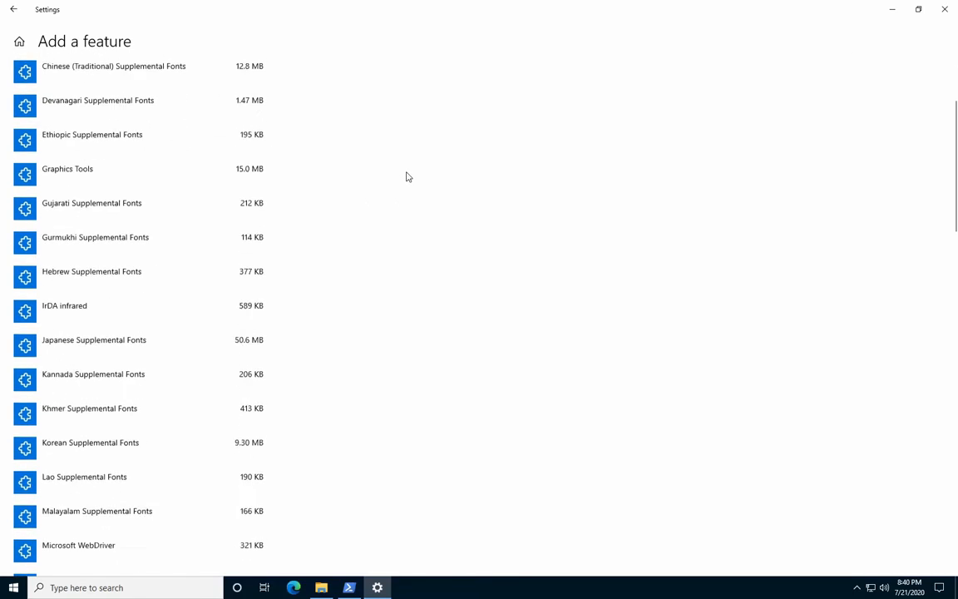
pyautogui.scroll(-3, 407, 177)
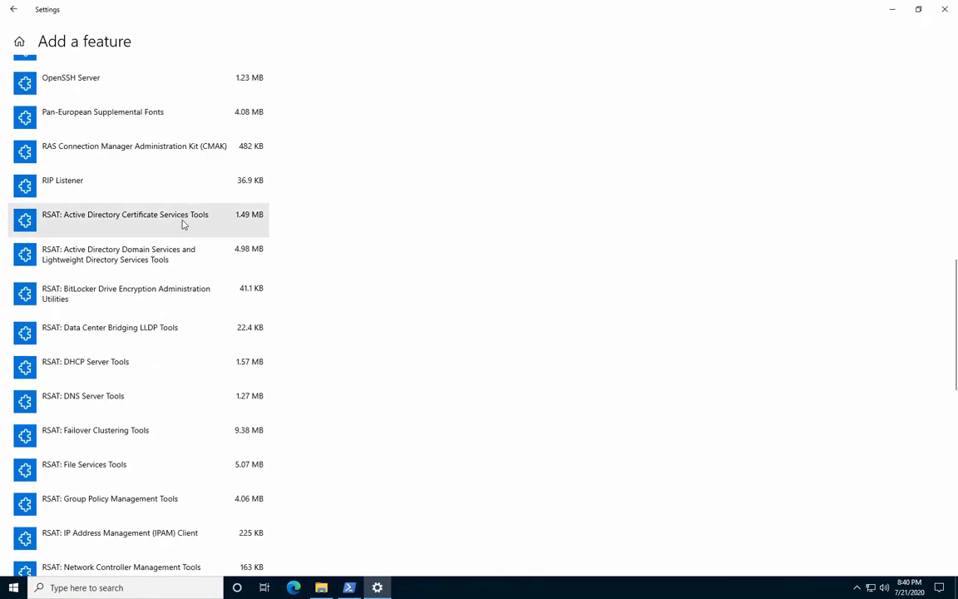
pyautogui.click(26, 255)
pyautogui.click(220, 341)
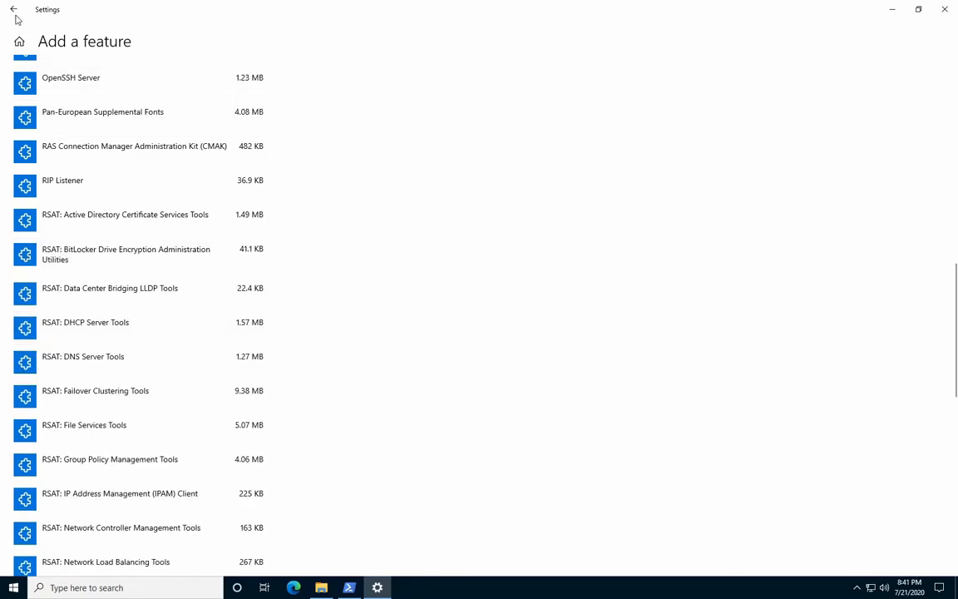
pyautogui.scroll(10, 446, 210)
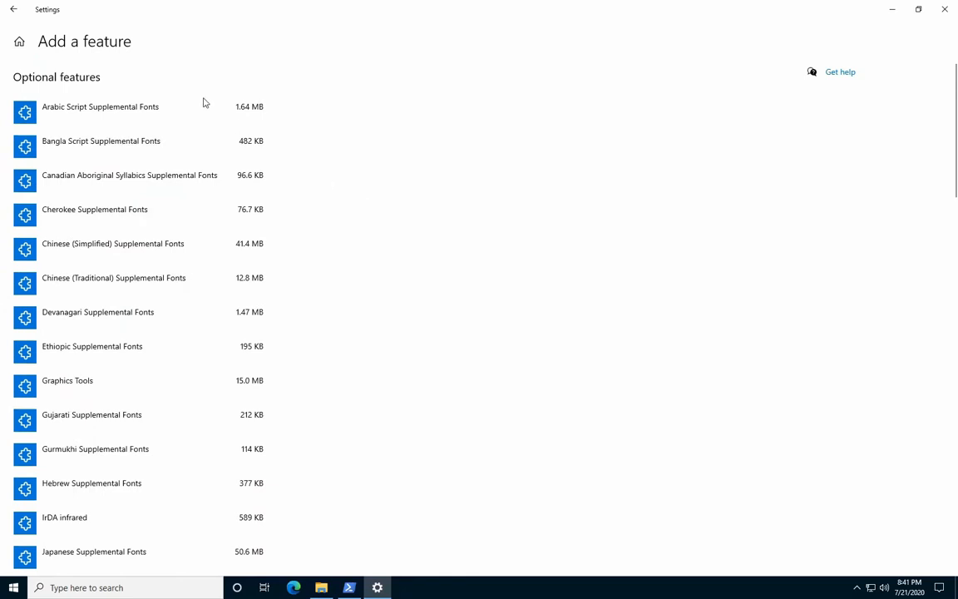
pyautogui.click(13, 8)
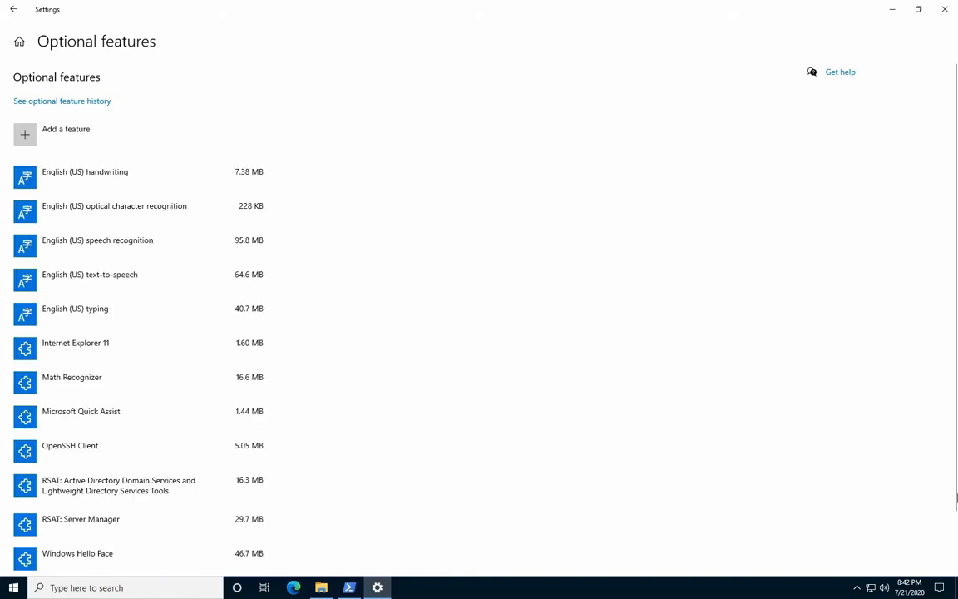
pyautogui.click(947, 10)
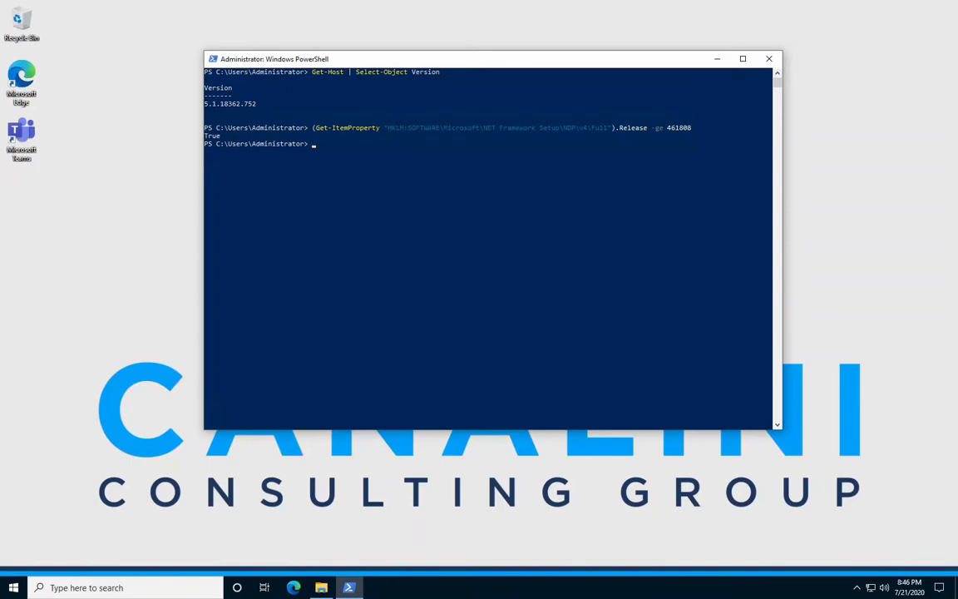
# Install the PowerShell modules AzureAD, Az.Accounts, Az.Network and Az.Storage, answering Yes to All for the untrusted repository.
pyautogui.rightClick(288, 179)
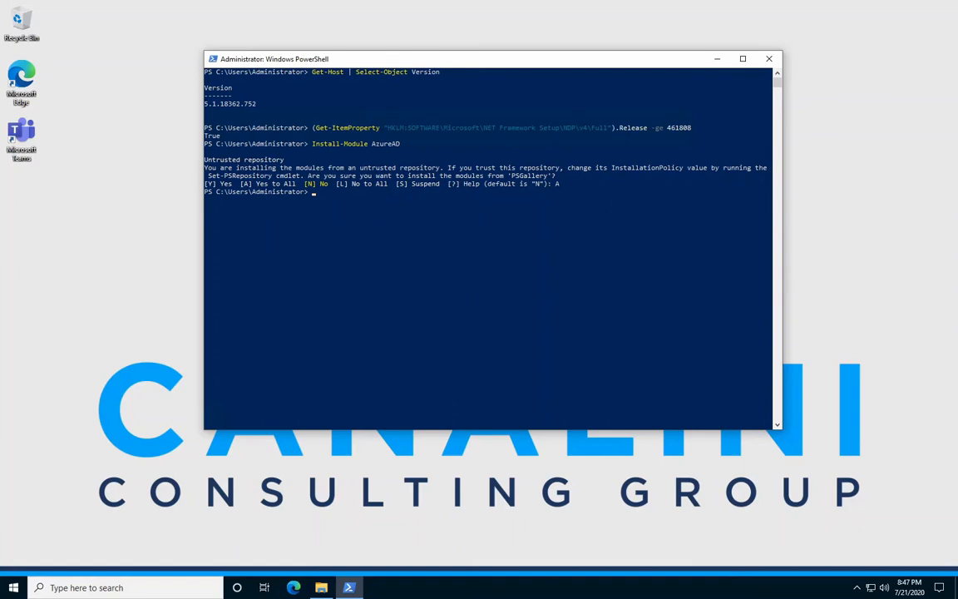
pyautogui.rightClick(416, 224)
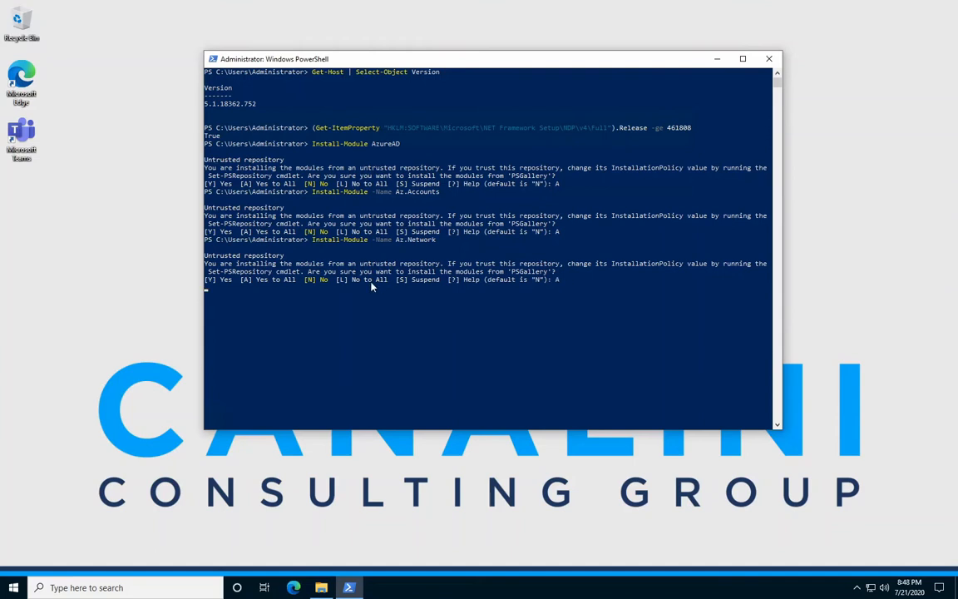
pyautogui.write('Install-Module -Name Az.Storage')
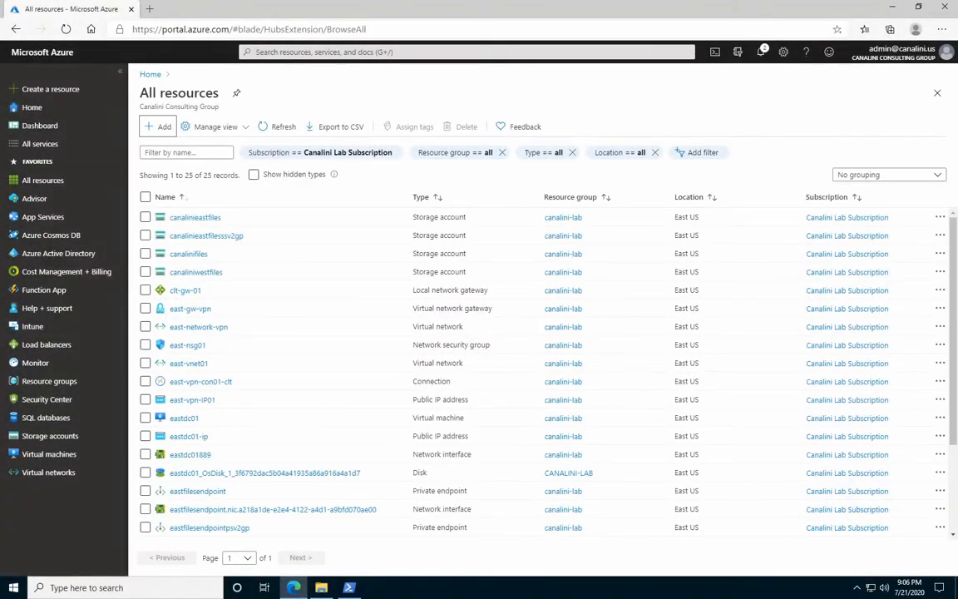
# Start a new storage account from the Azure portal's resource list and assign it to the canalini-lab resource group.
pyautogui.click(157, 127)
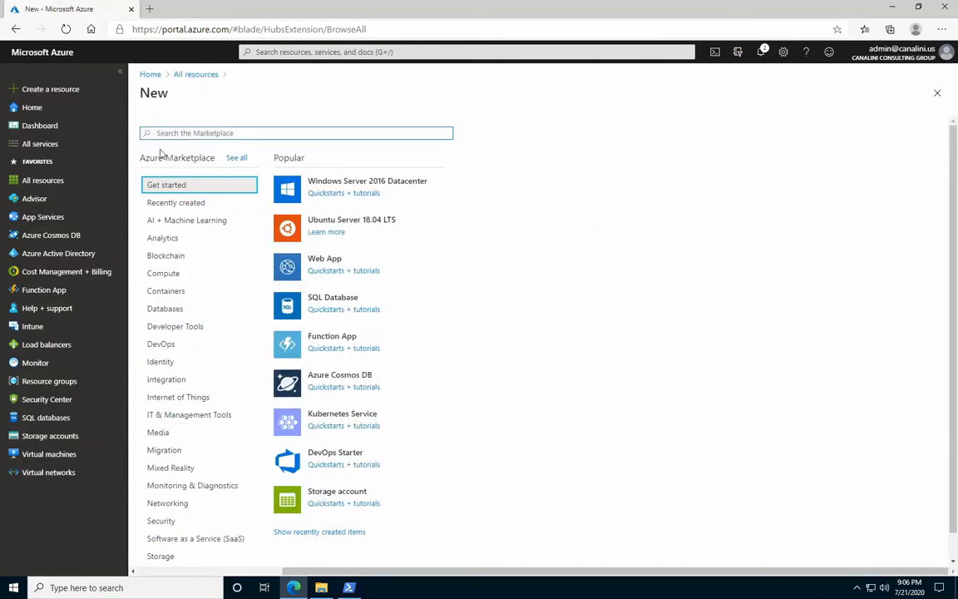
pyautogui.click(329, 497)
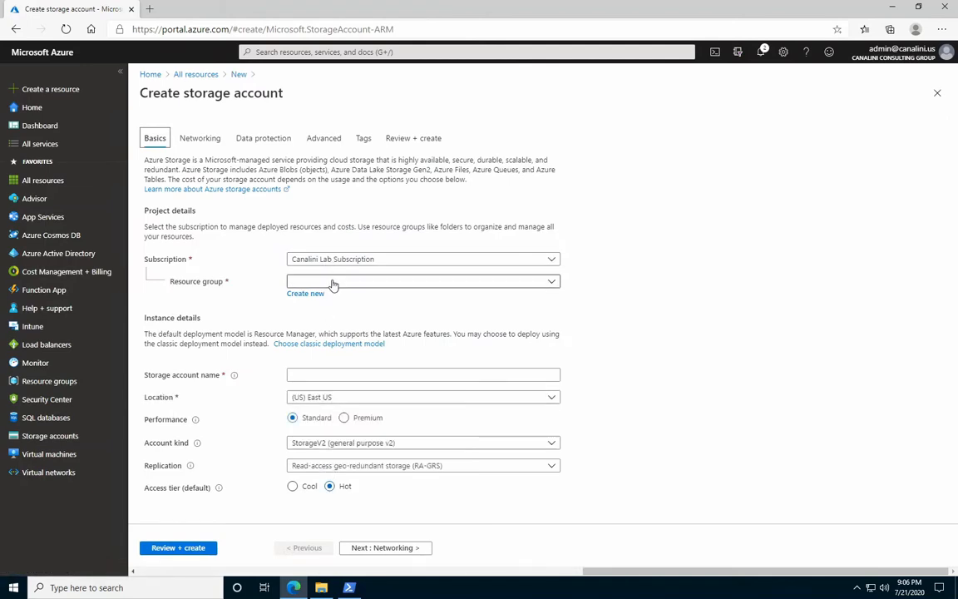
pyautogui.click(332, 281)
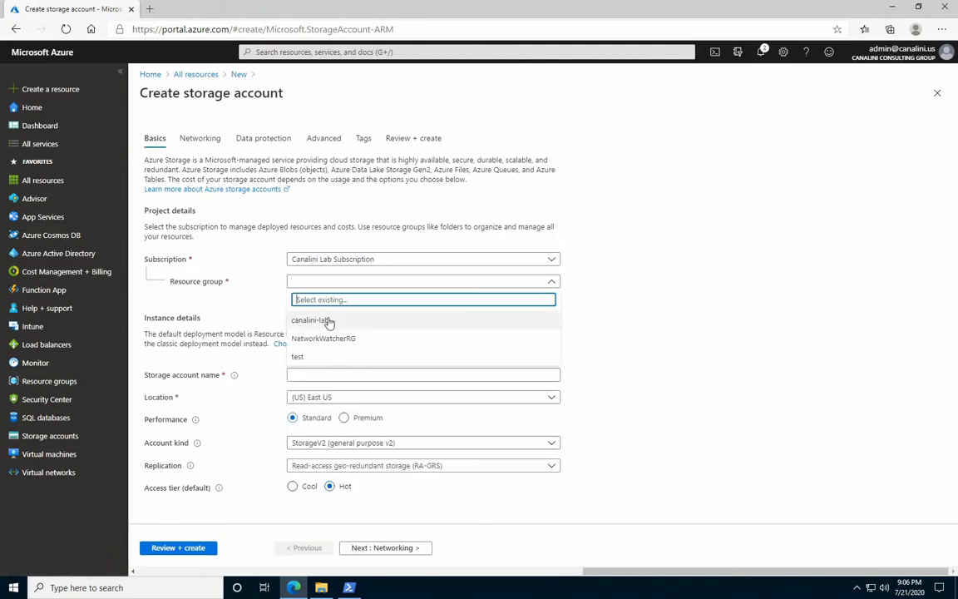
pyautogui.click(329, 322)
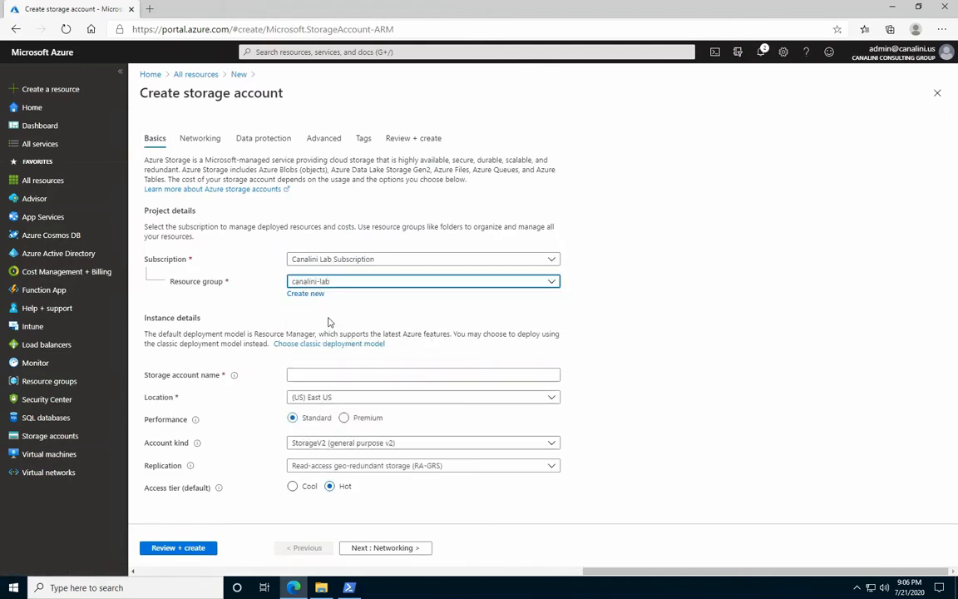
# Name the storage account canalinilabfiles and set its location to (US) East US.
pyautogui.click(329, 375)
pyautogui.write('ca')
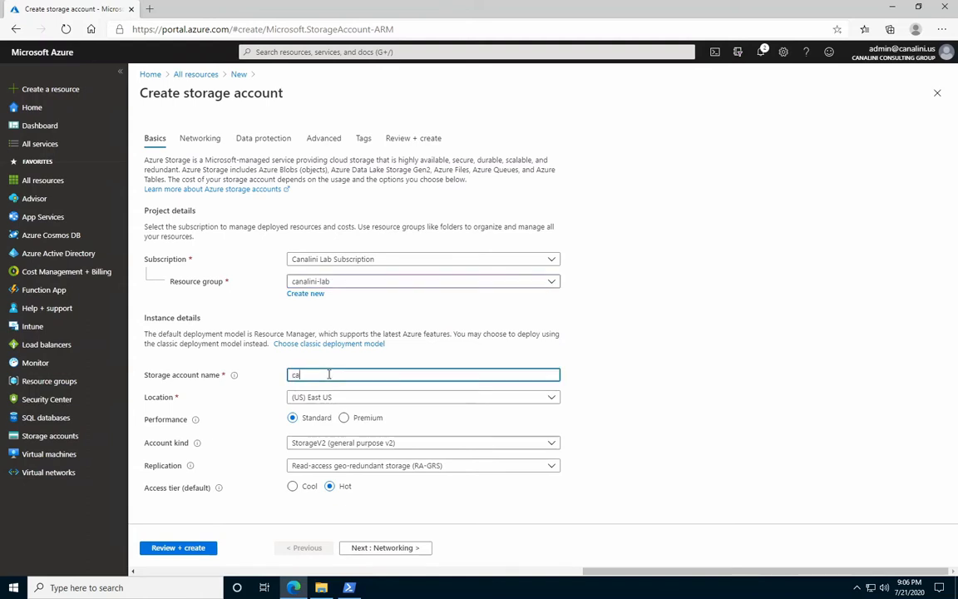
pyautogui.write('nalinilabfiles')
pyautogui.click(354, 398)
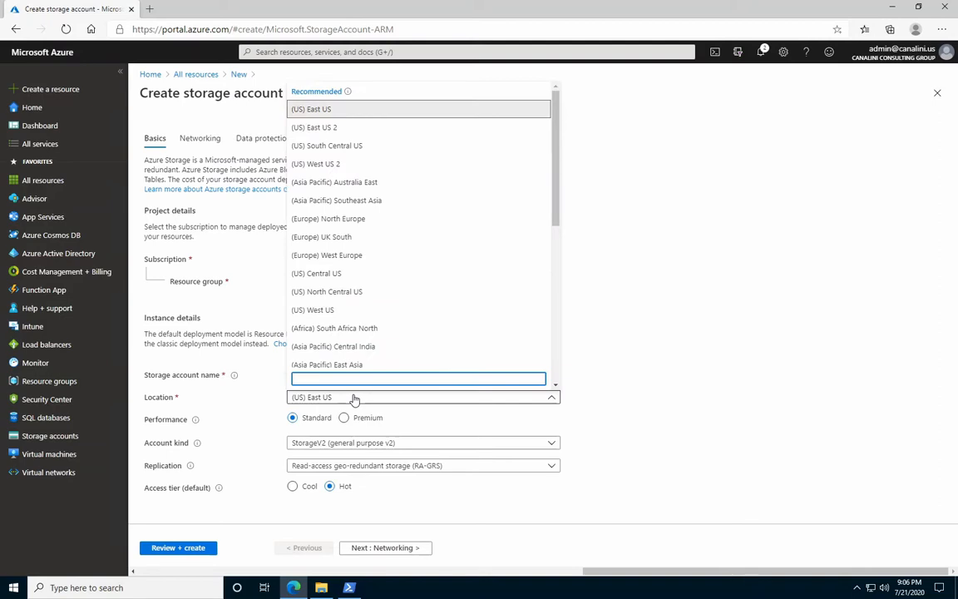
pyautogui.click(323, 115)
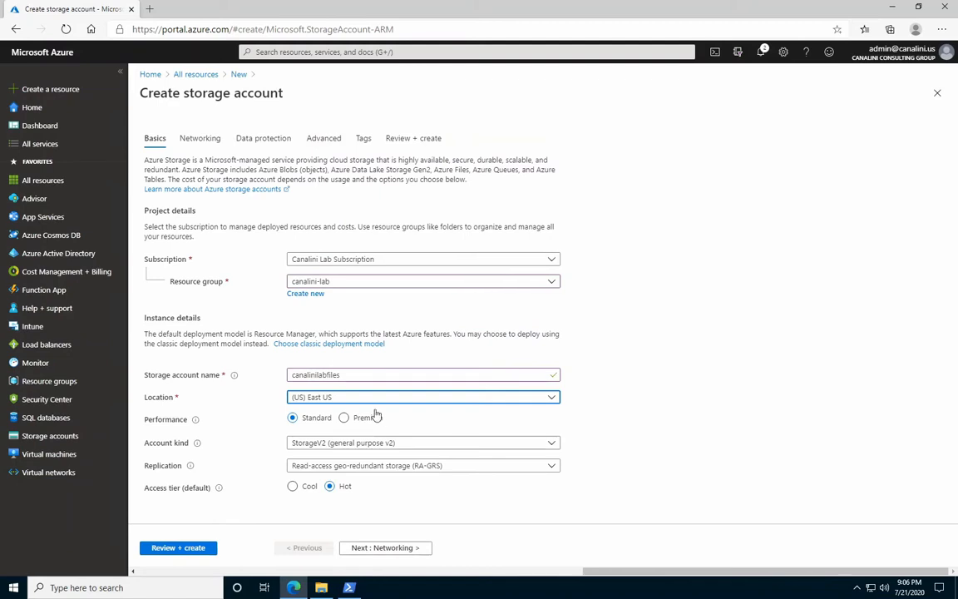
# Review the account kind options and set the replication to Geo-redundant storage (GRS).
pyautogui.click(389, 444)
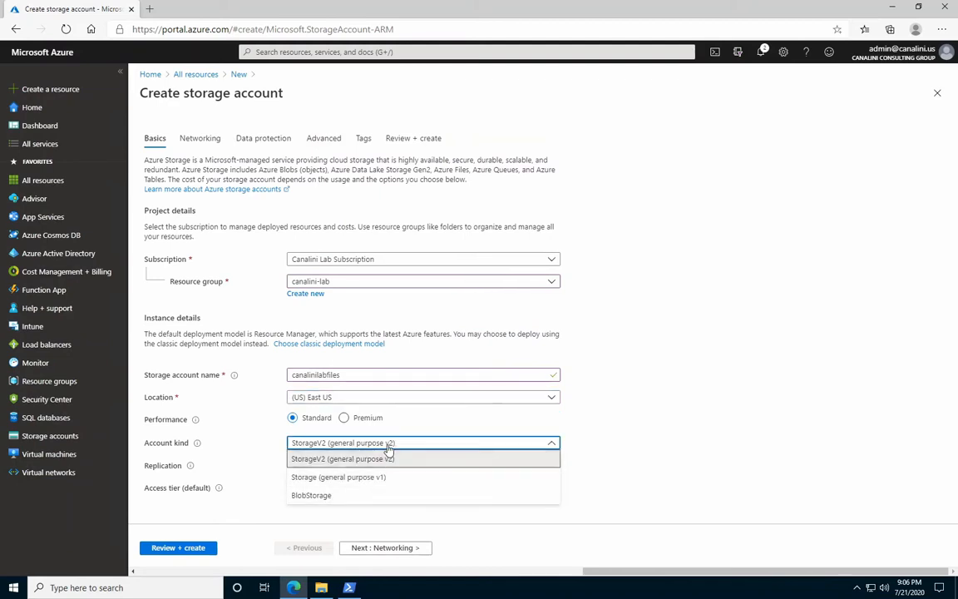
pyautogui.click(389, 446)
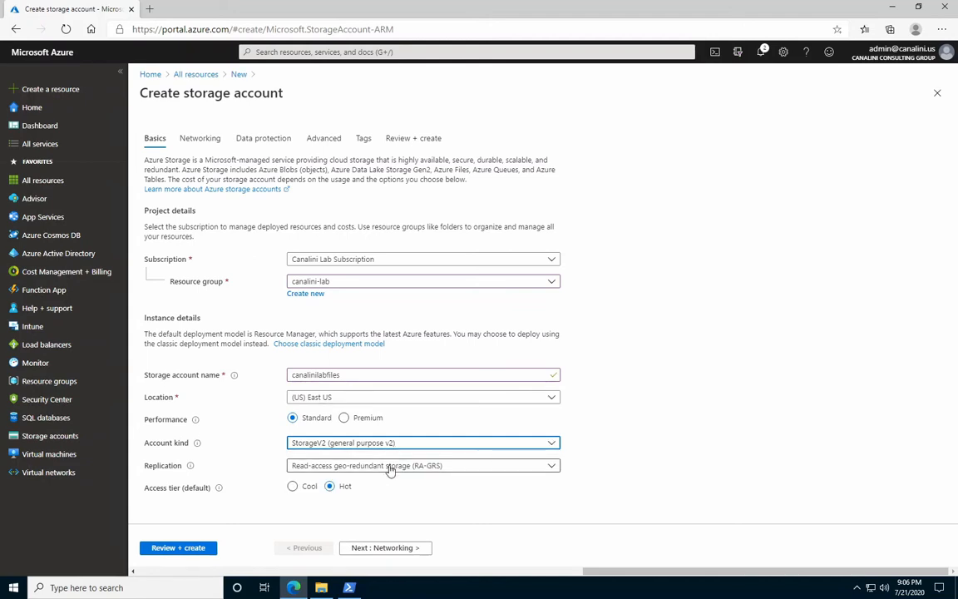
pyautogui.click(390, 467)
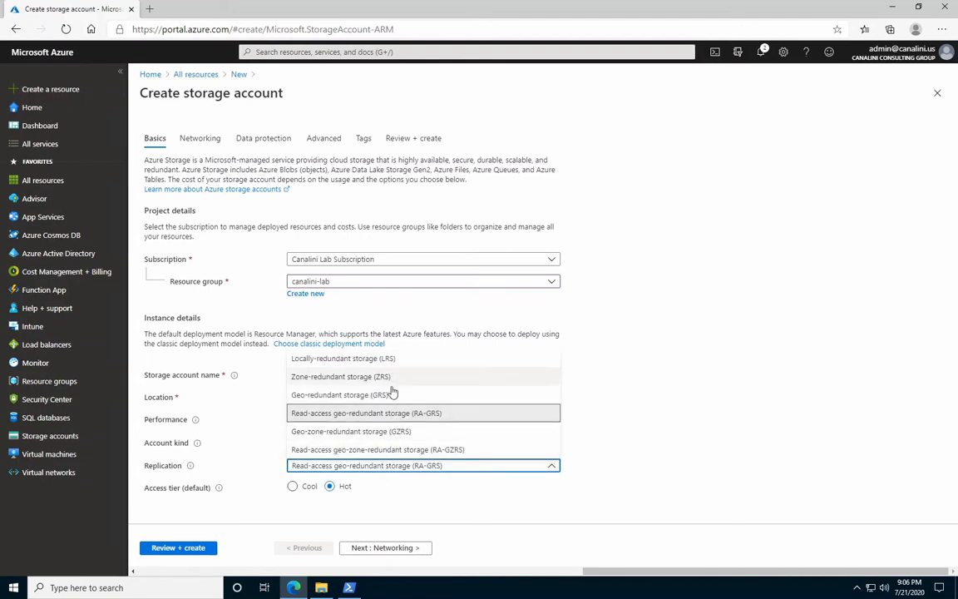
pyautogui.click(393, 468)
pyautogui.click(395, 467)
pyautogui.click(360, 395)
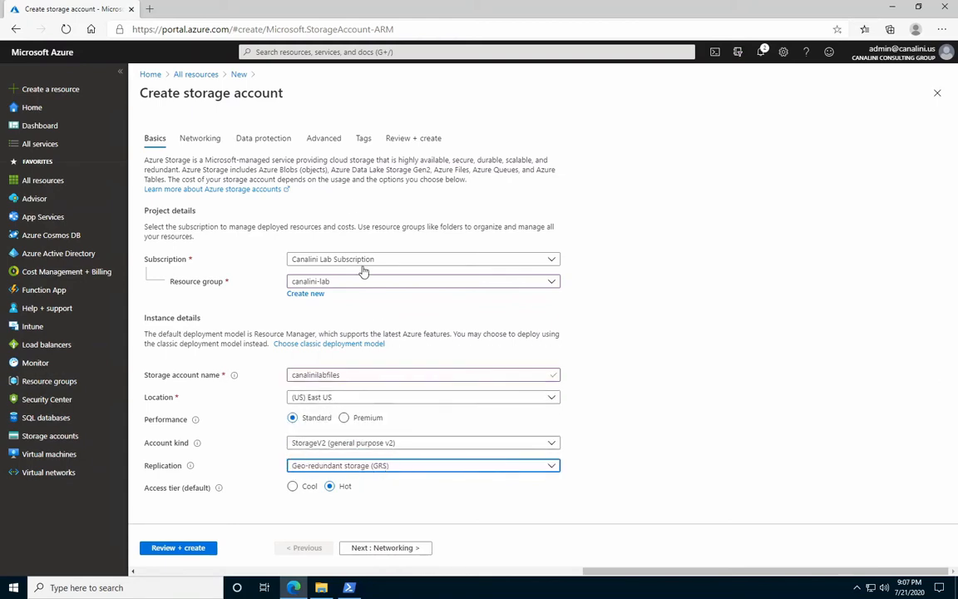
# Check the availability and description of large file shares in the storage account's advanced settings.
pyautogui.click(331, 141)
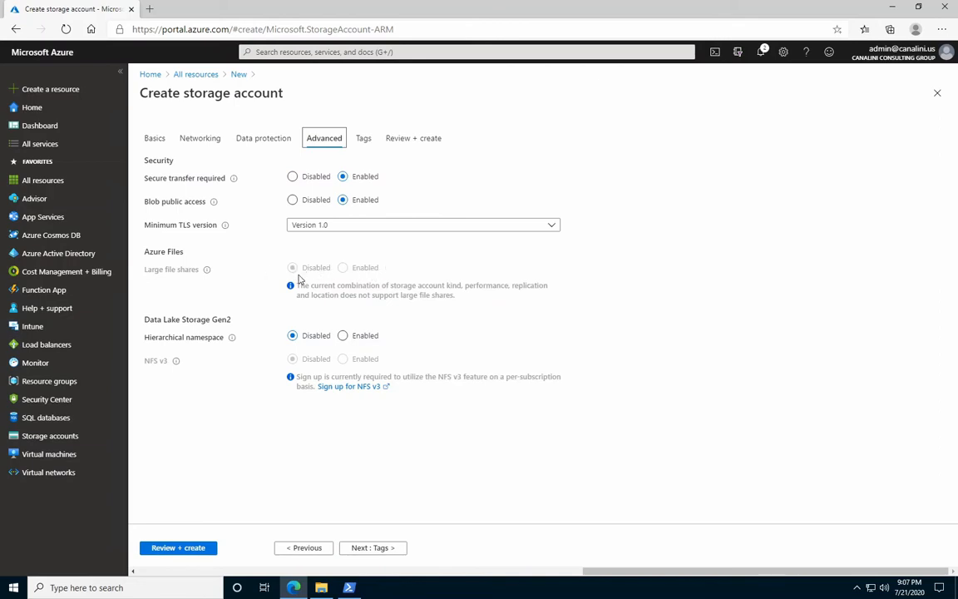
pyautogui.moveTo(207, 271)
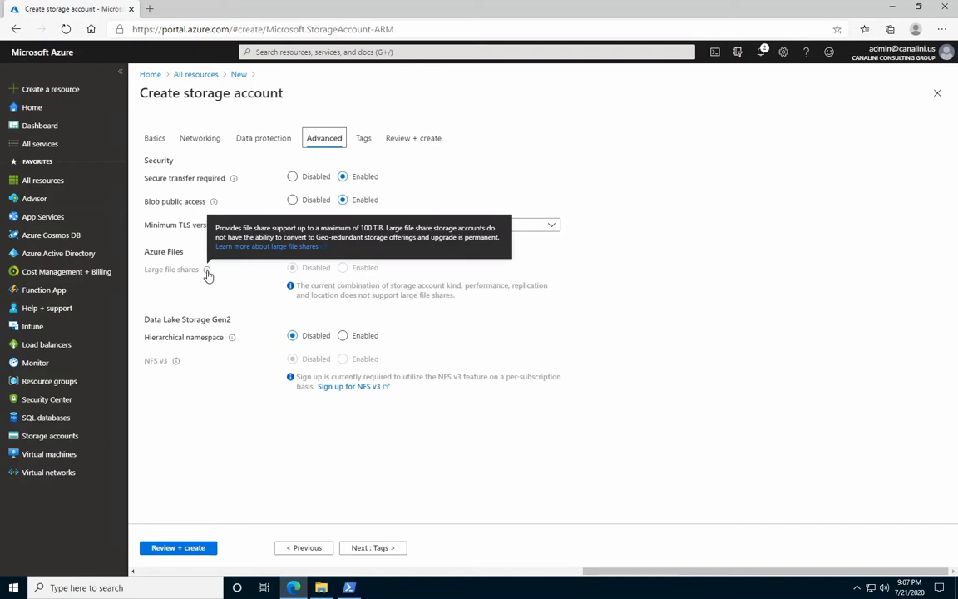
pyautogui.click(149, 141)
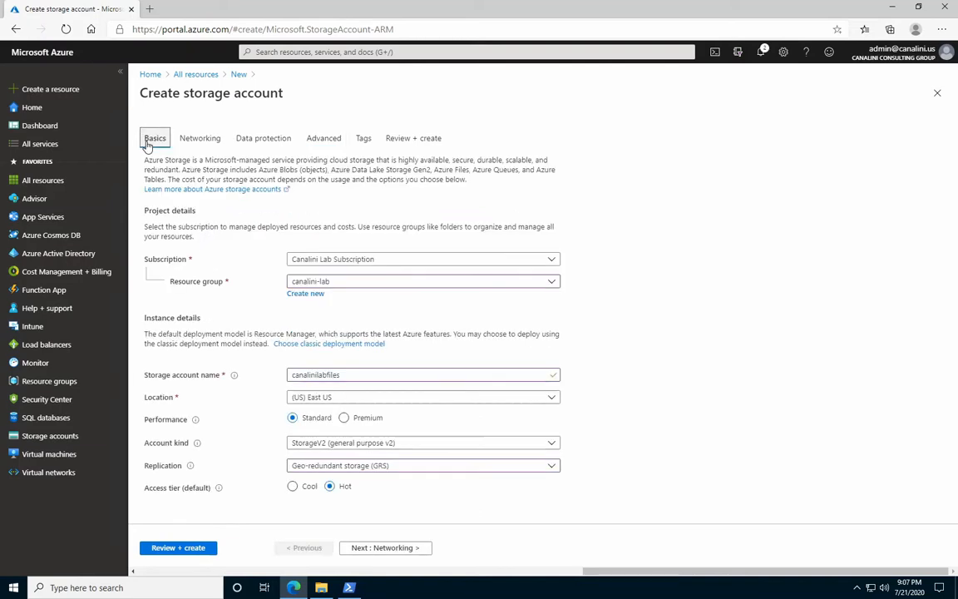
# Set the replication to Locally-redundant storage (LRS) and check whether large file shares can be enabled.
pyautogui.click(303, 468)
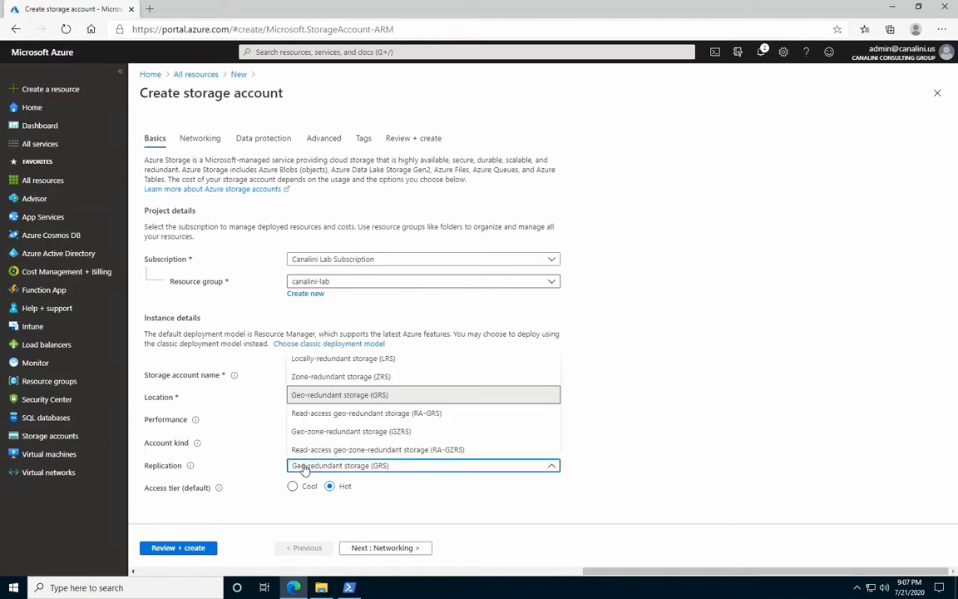
pyautogui.click(307, 361)
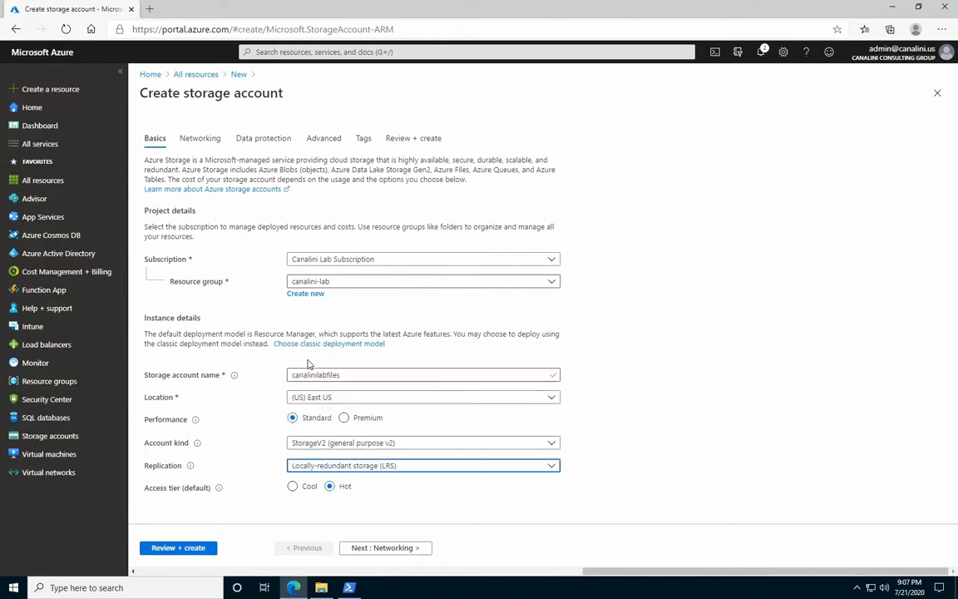
pyautogui.click(329, 140)
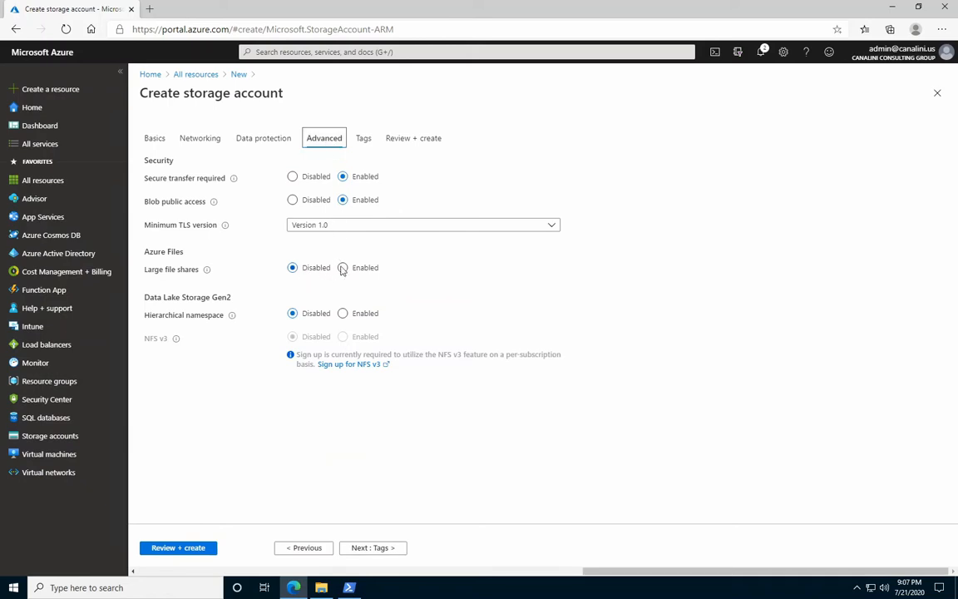
pyautogui.click(154, 141)
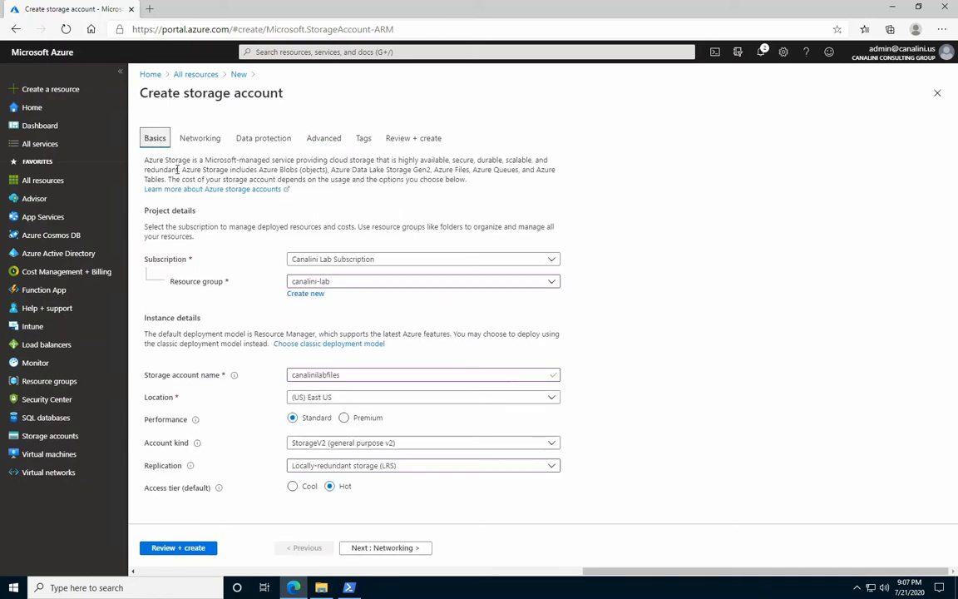
# Set the performance to Premium and check the large file shares option in the advanced settings.
pyautogui.click(344, 419)
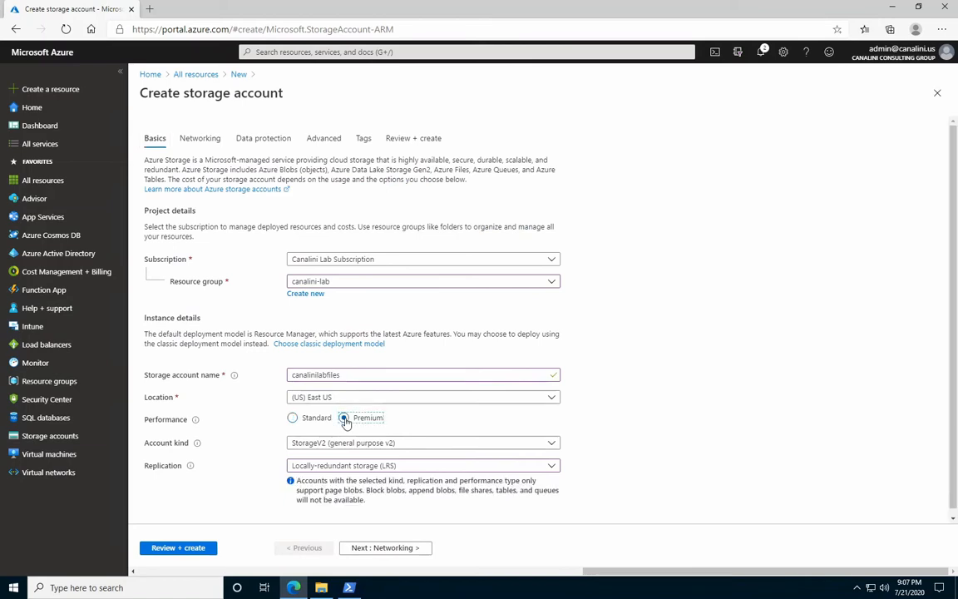
pyautogui.click(324, 140)
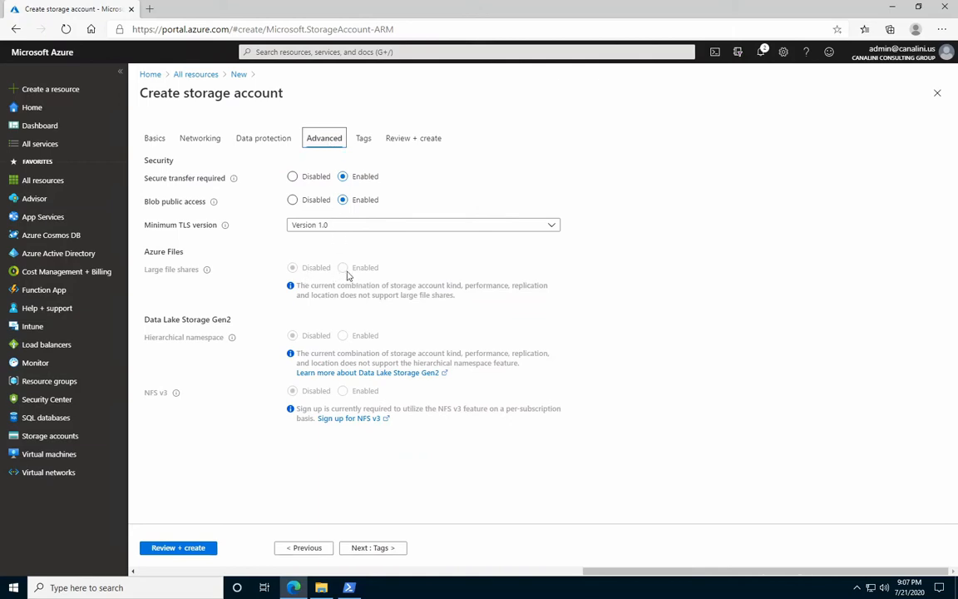
pyautogui.click(154, 139)
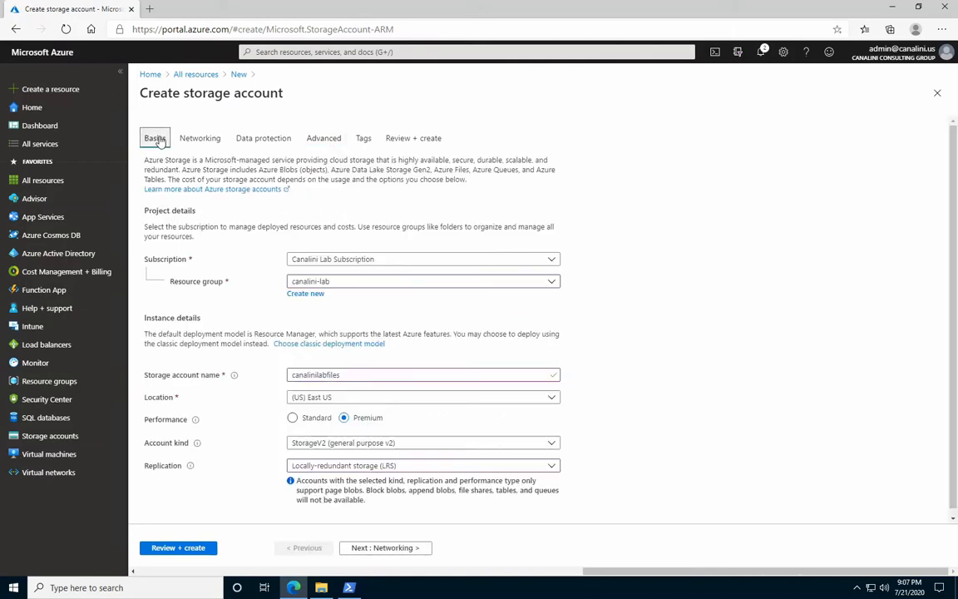
# Check the available replication options and set the storage account's kind to FileStorage.
pyautogui.click(321, 471)
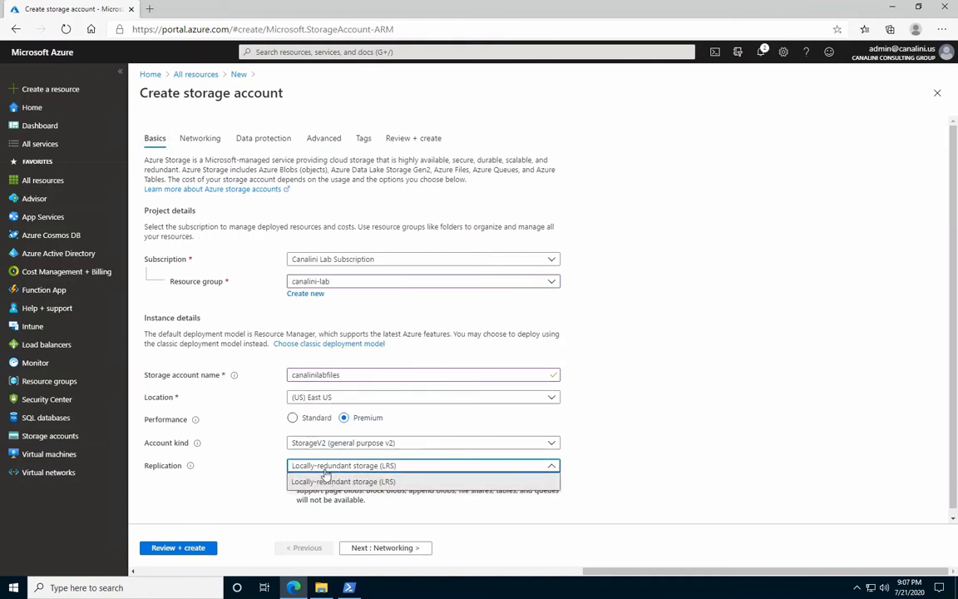
pyautogui.click(324, 470)
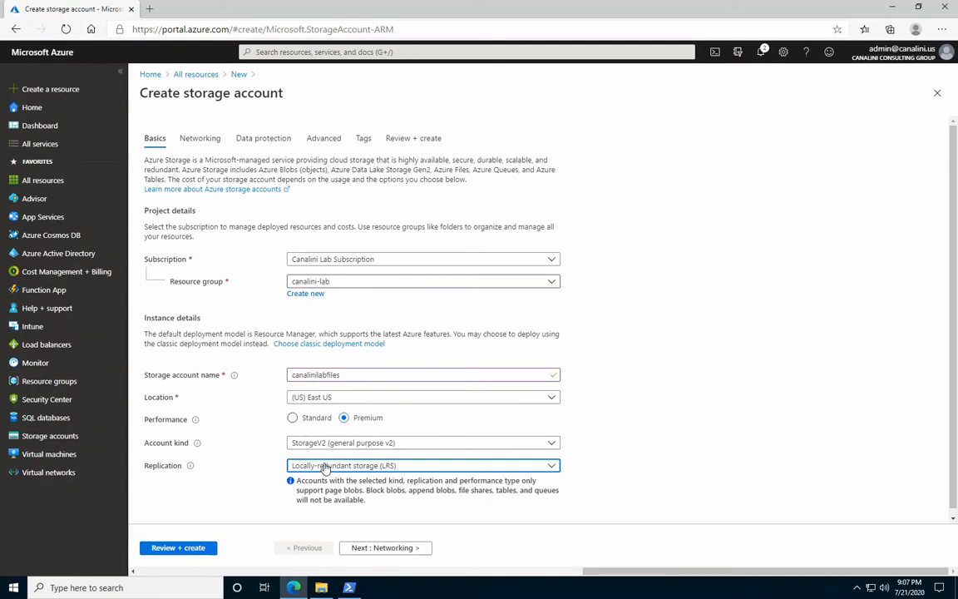
pyautogui.click(326, 445)
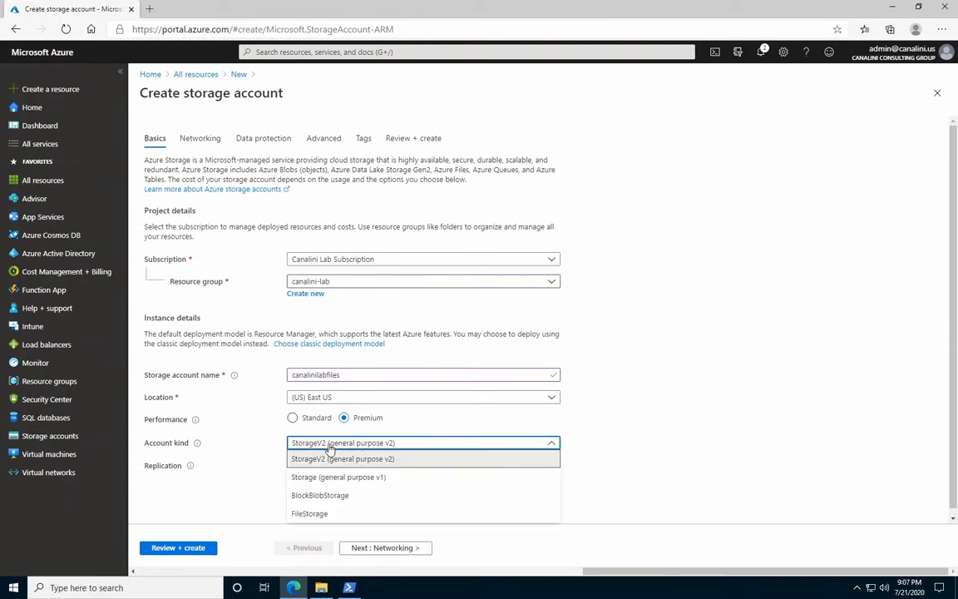
pyautogui.click(316, 514)
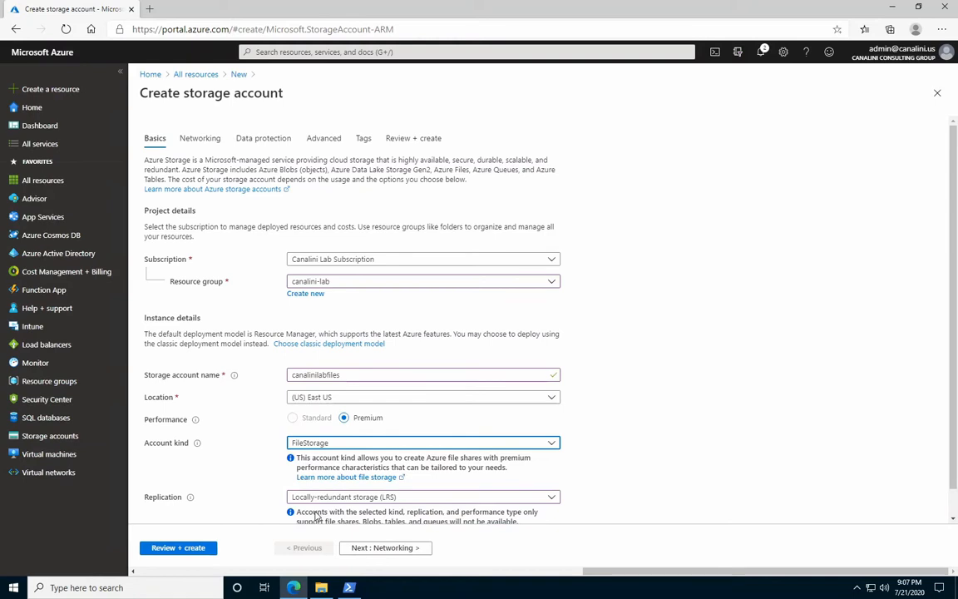
pyautogui.click(632, 457)
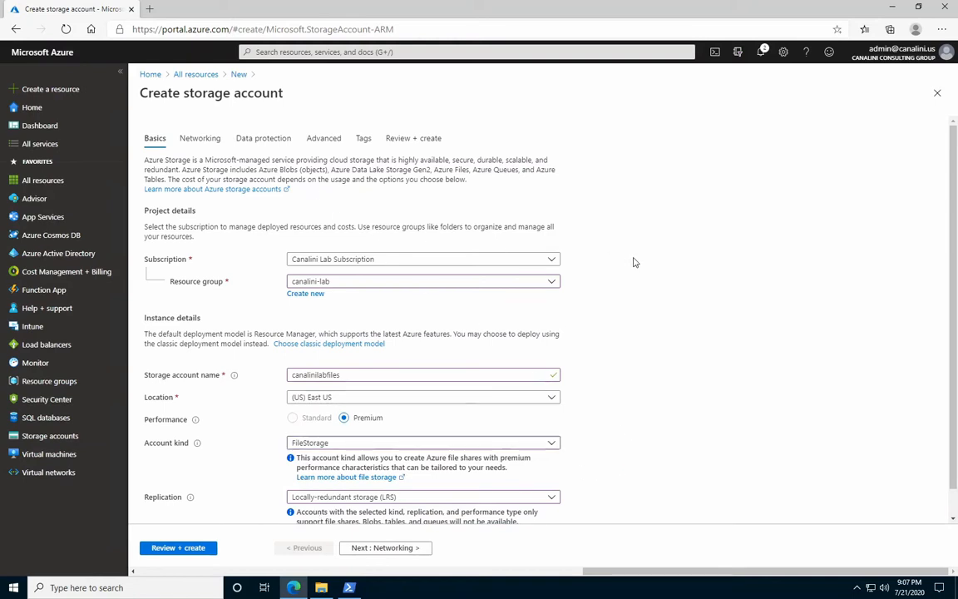
pyautogui.scroll(-2, 633, 263)
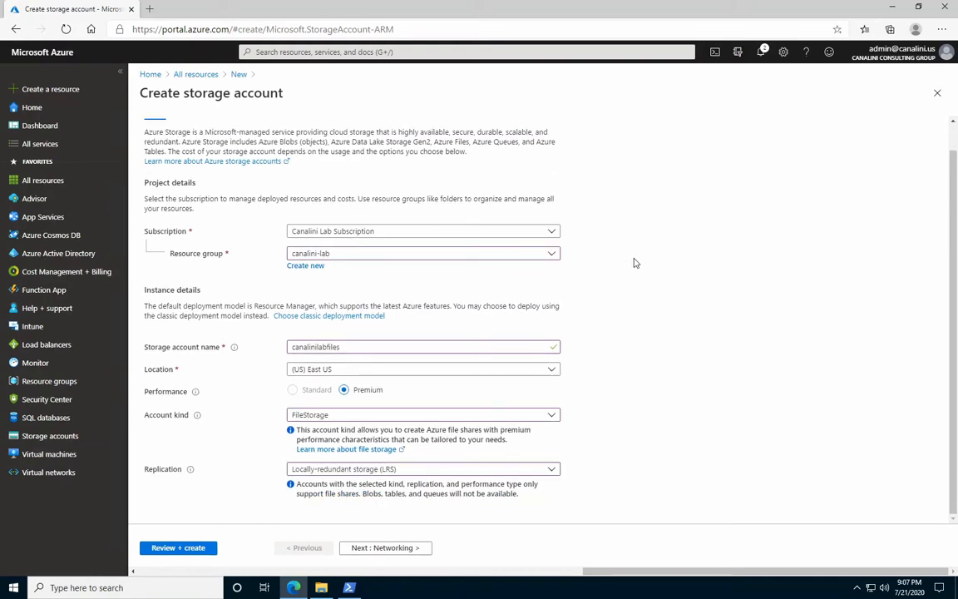
pyautogui.scroll(2, 634, 263)
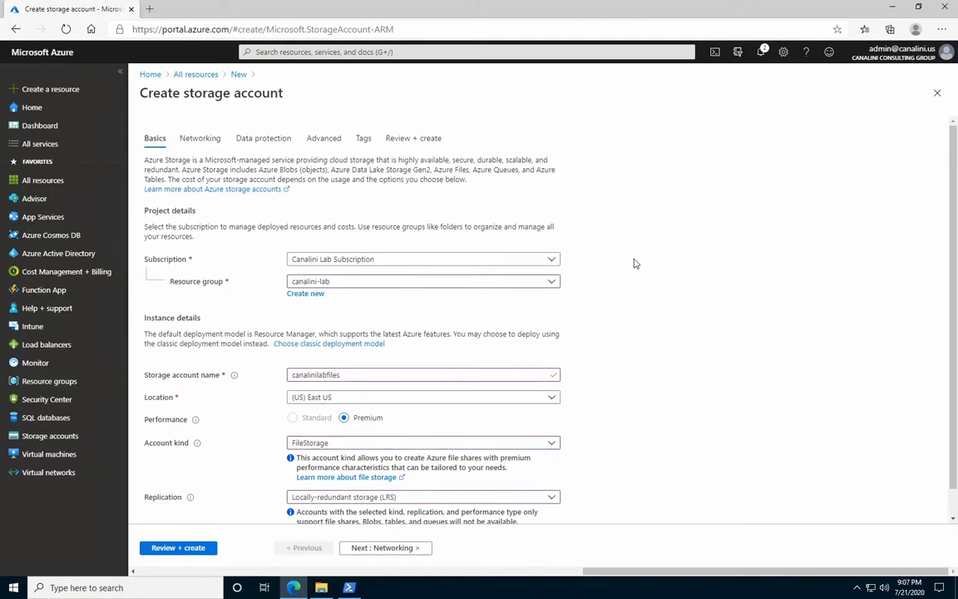
# Review the storage account's networking and data protection settings, including the description of file share soft delete.
pyautogui.click(211, 140)
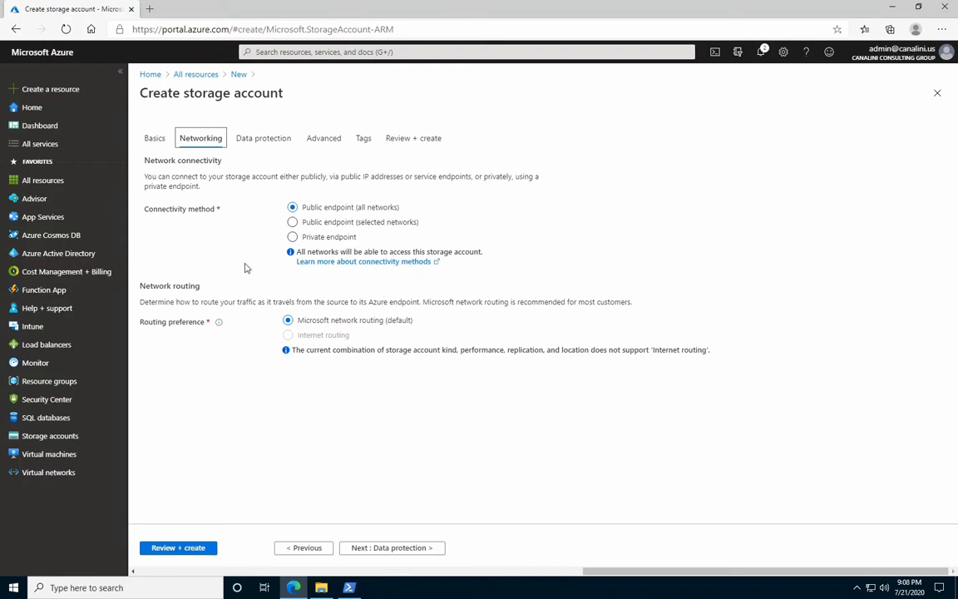
pyautogui.click(246, 153)
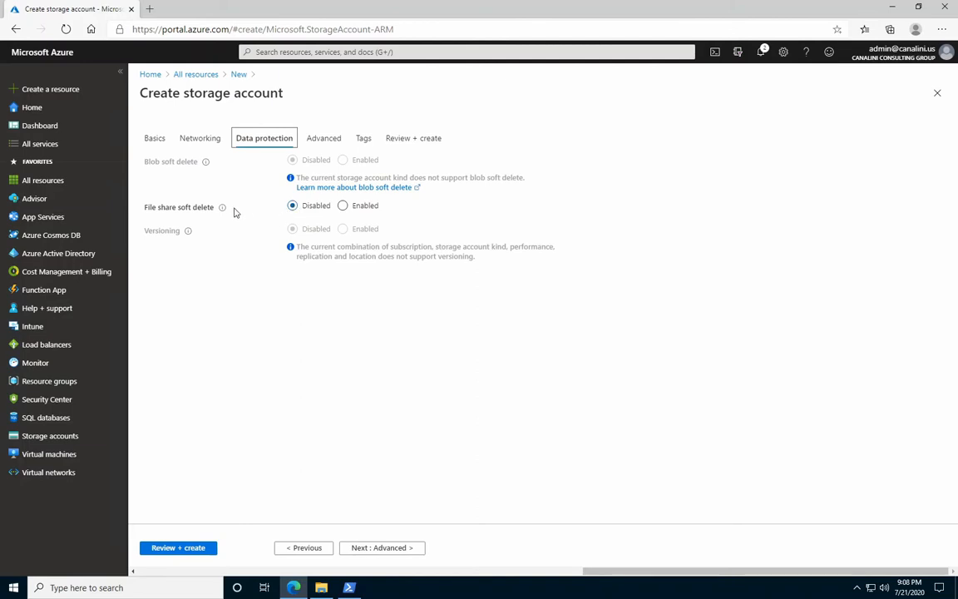
# Set the storage account's minimum TLS version to Version 1.2 in the advanced settings.
pyautogui.moveTo(223, 210)
pyautogui.click(312, 139)
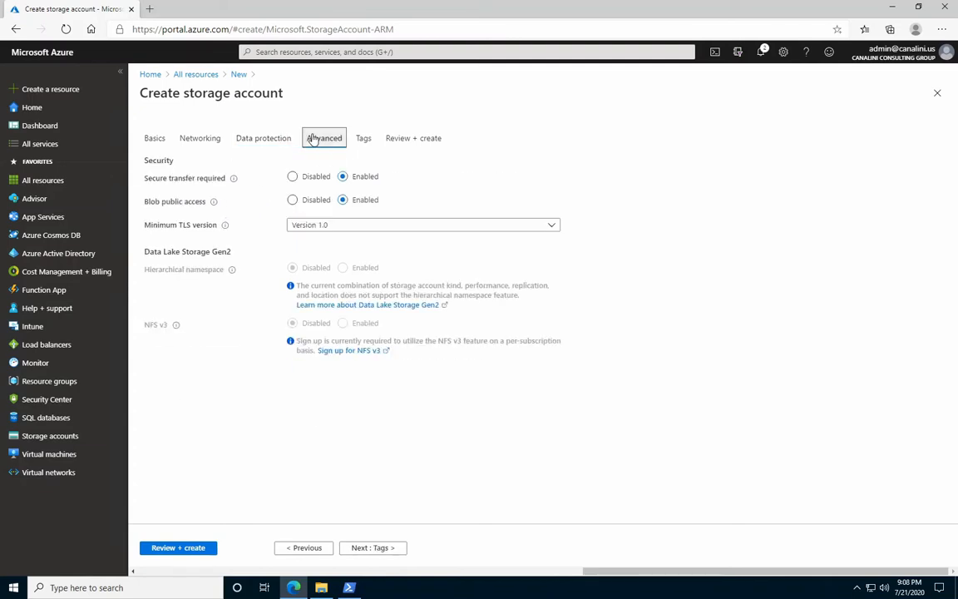
pyautogui.click(445, 226)
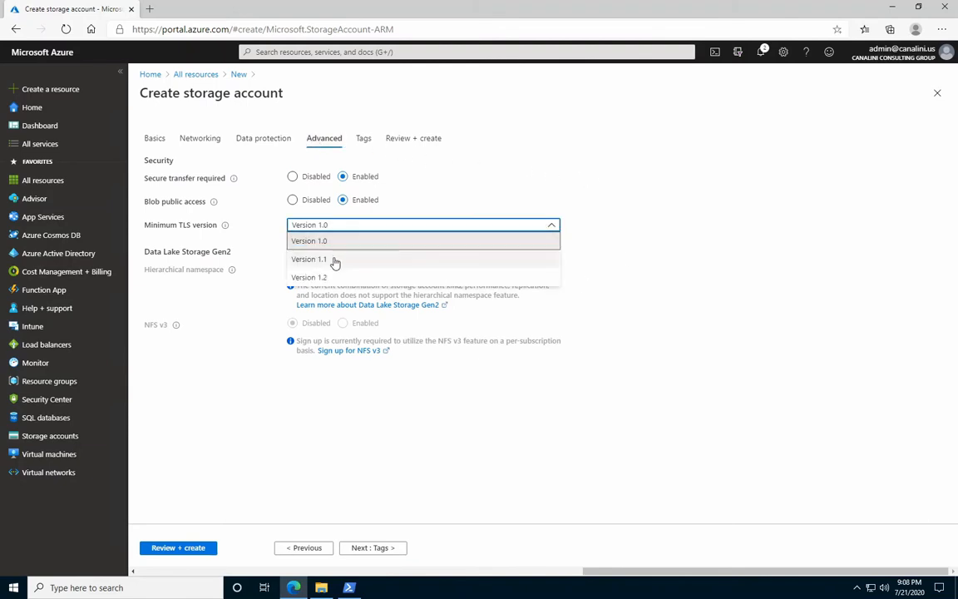
pyautogui.click(312, 277)
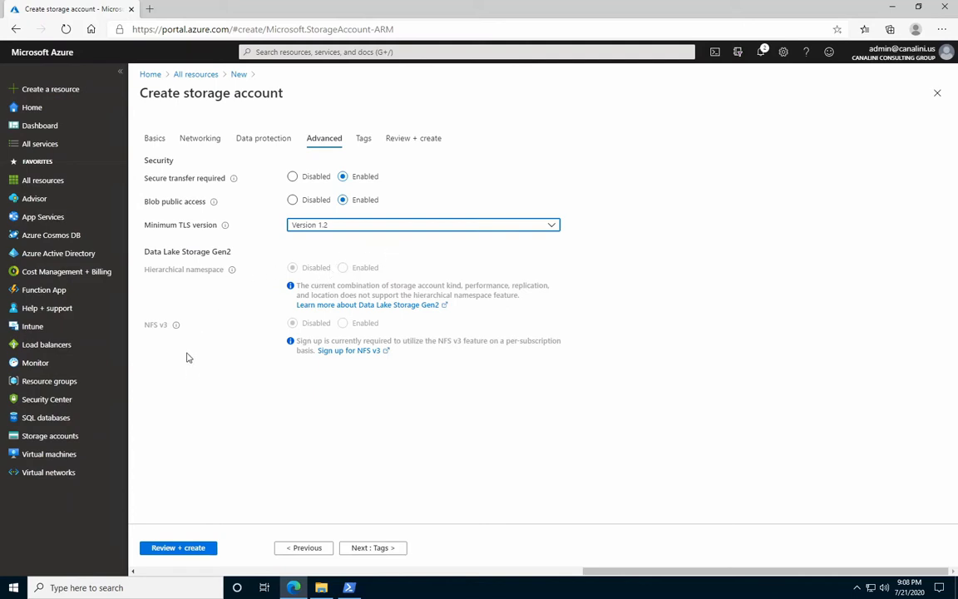
# Review the canalinilabfiles storage account configuration and create the account.
pyautogui.click(154, 139)
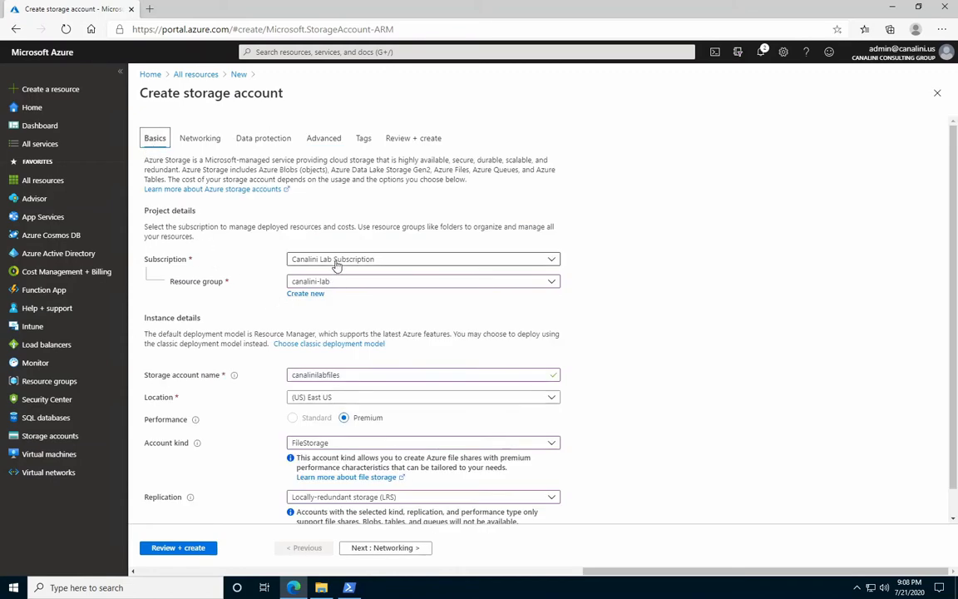
pyautogui.click(185, 549)
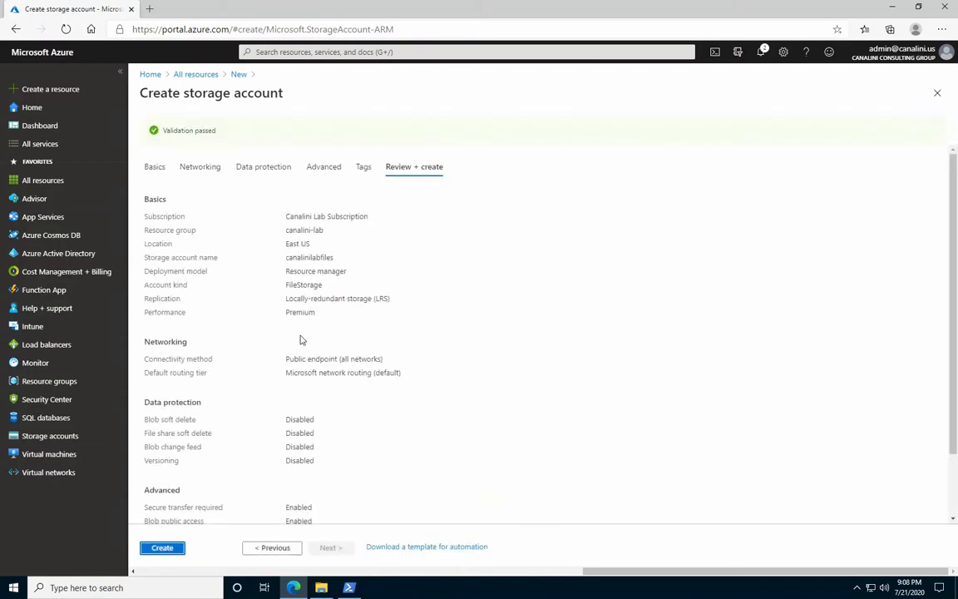
pyautogui.scroll(-2, 300, 341)
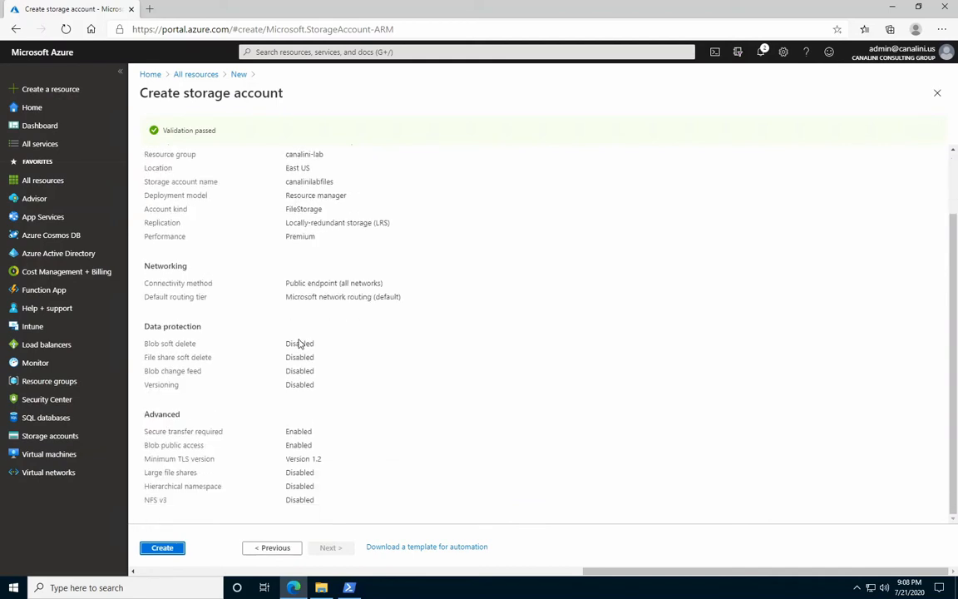
pyautogui.click(176, 549)
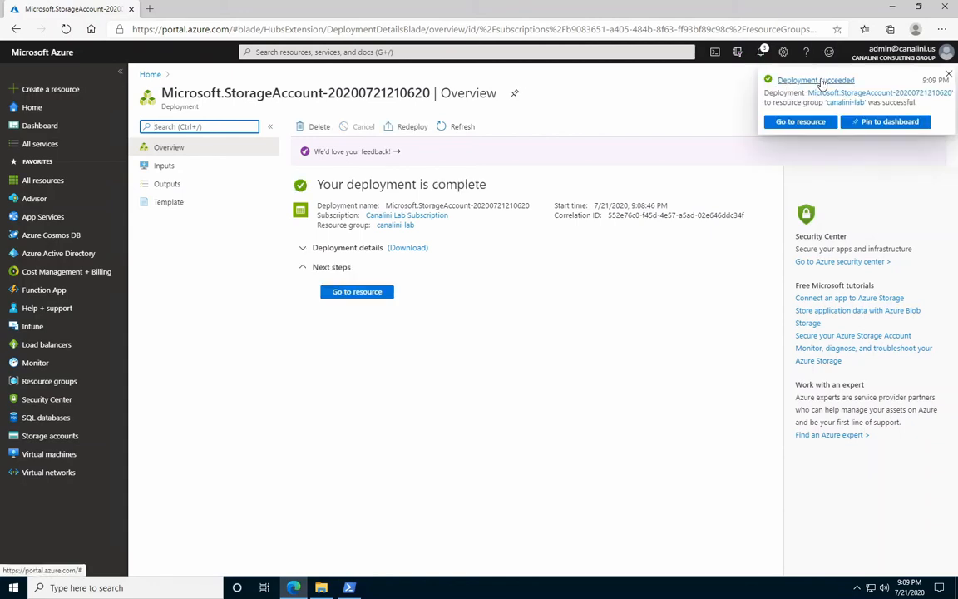
# Go to the deployed storage account and create a file share named canalinilabfileshare.
pyautogui.click(781, 123)
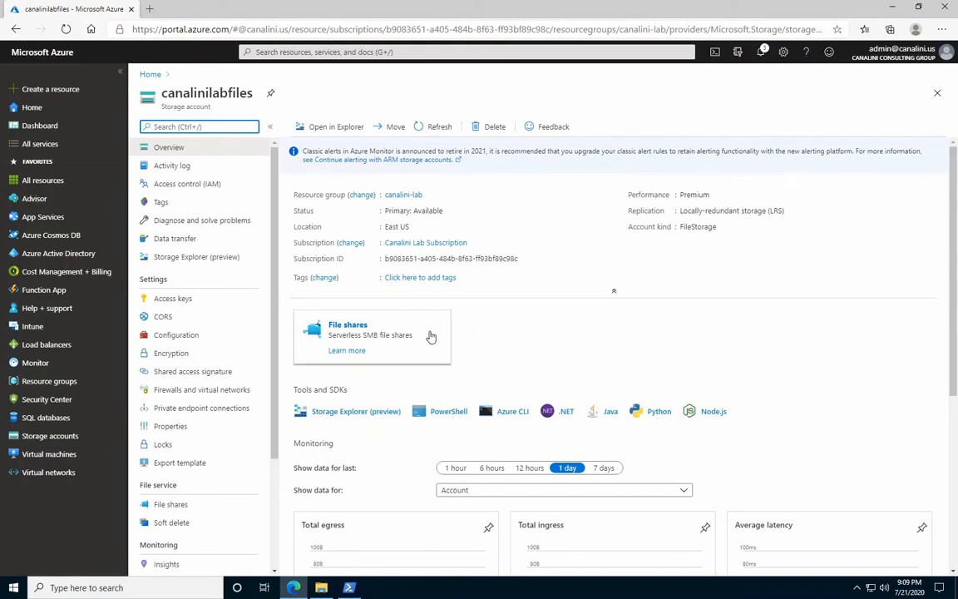
pyautogui.click(354, 331)
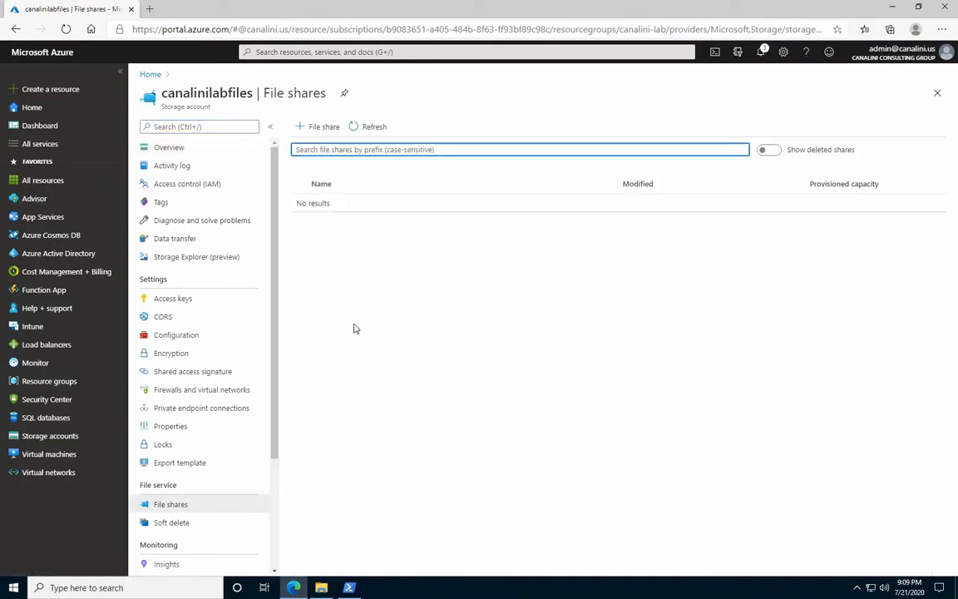
pyautogui.click(330, 132)
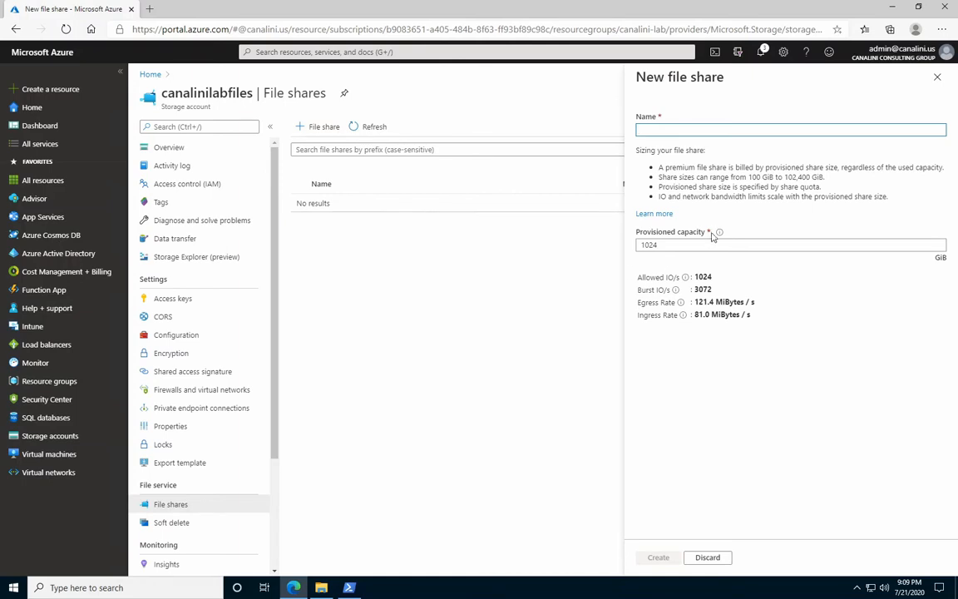
pyautogui.moveTo(721, 233)
pyautogui.write('canalini')
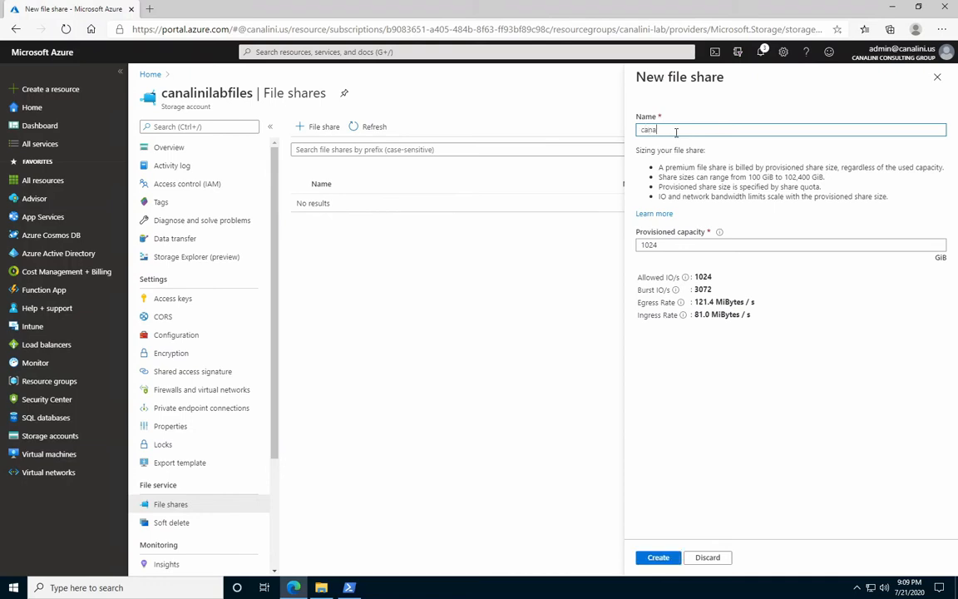
pyautogui.write('labfileshare')
pyautogui.click(657, 561)
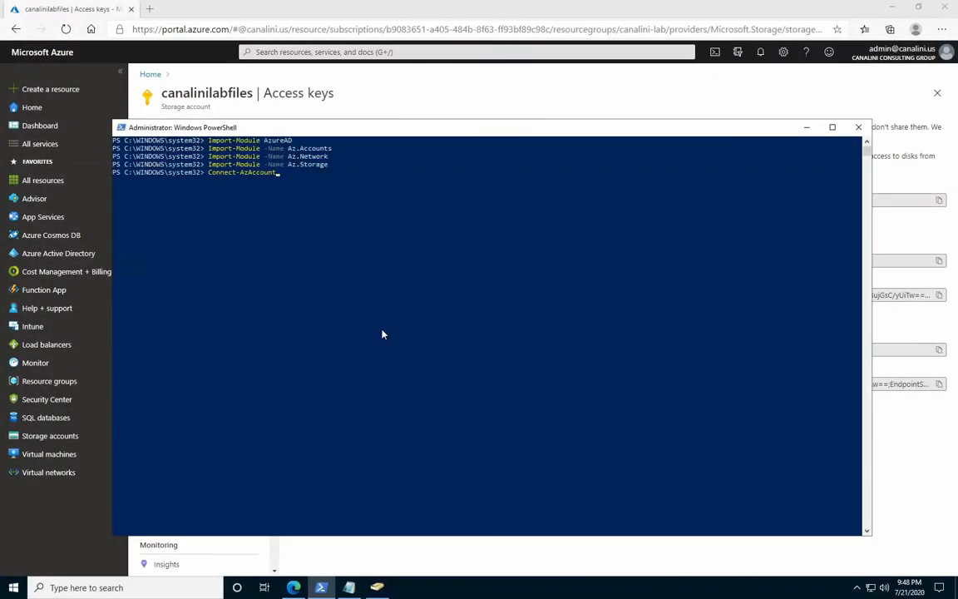
# Run Connect-AzAccount in PowerShell and sign in with the administrator's e-mail and account password.
pyautogui.press('Return')
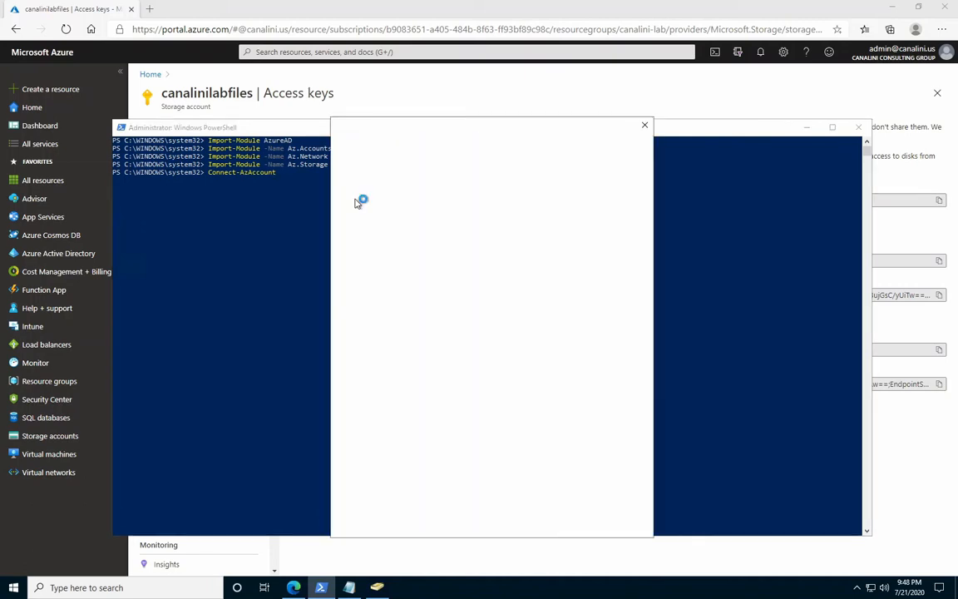
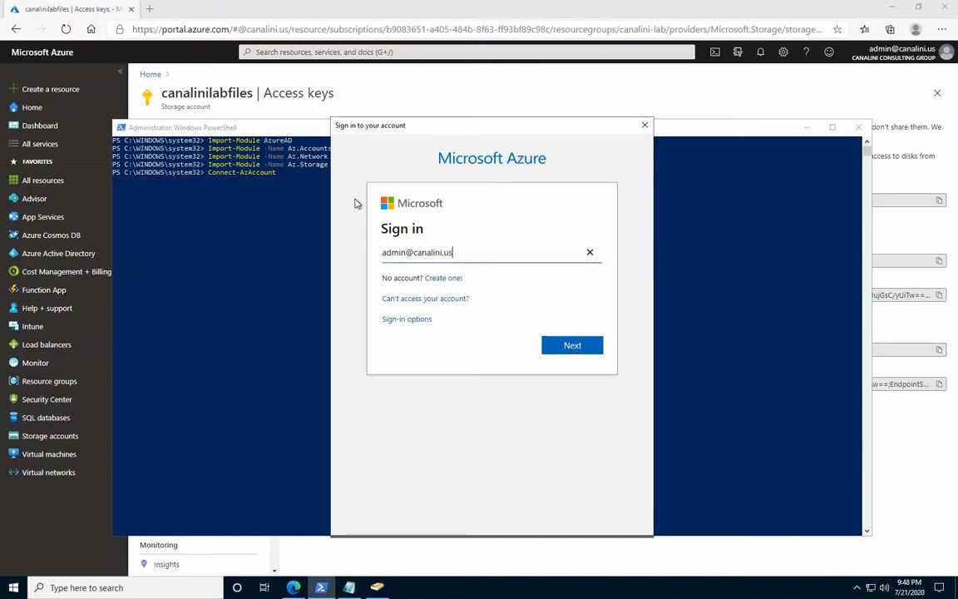
pyautogui.click(549, 348)
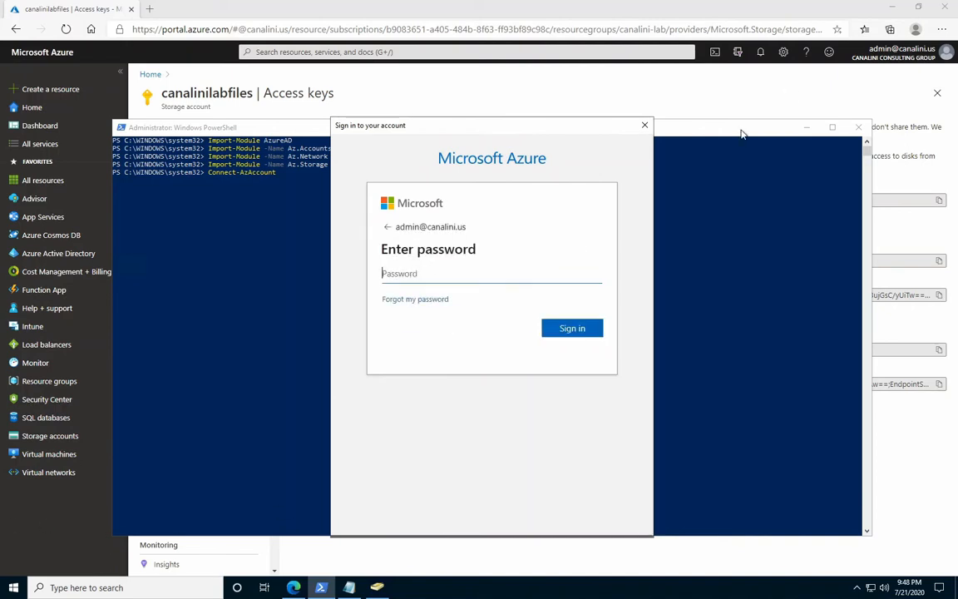
pyautogui.hotkey('ctrl', 'v')
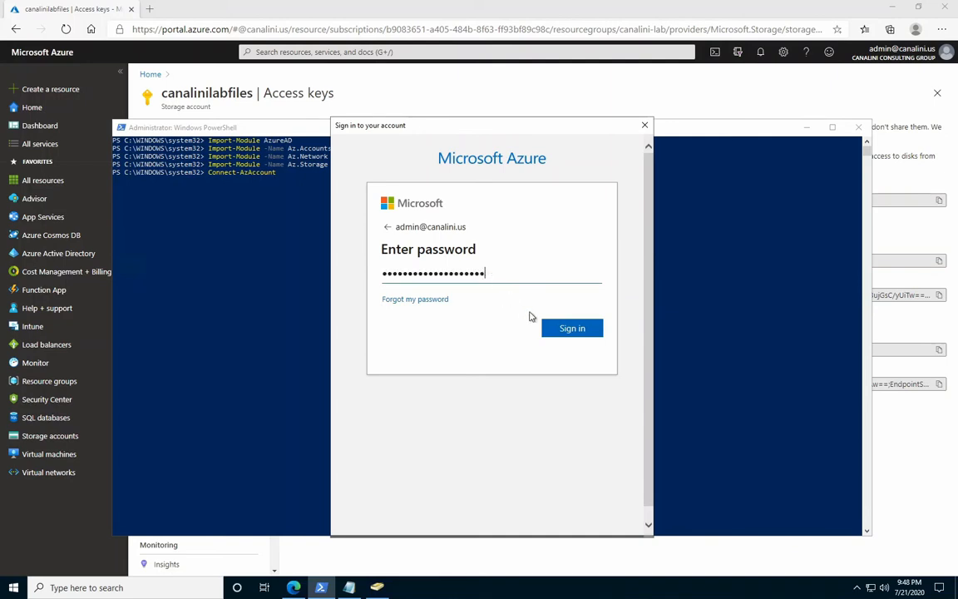
pyautogui.click(566, 330)
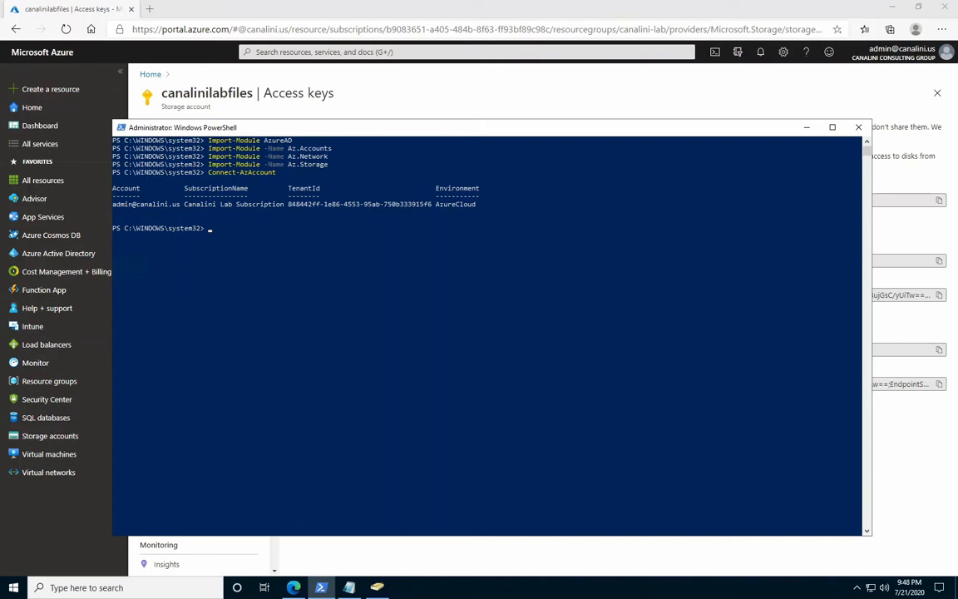
# Generate a kerb1 key for canalinilabfiles in canalini-lab with New-AzStorageAccountKey, and retrieve its value for copying with Get-AzStorageAccountKey -ListKerbKey.
pyautogui.write('New-AzStorageAccountKey -ResourceGroupName canalini-lab -Name canalinilabfiles -KeyName kerb1')
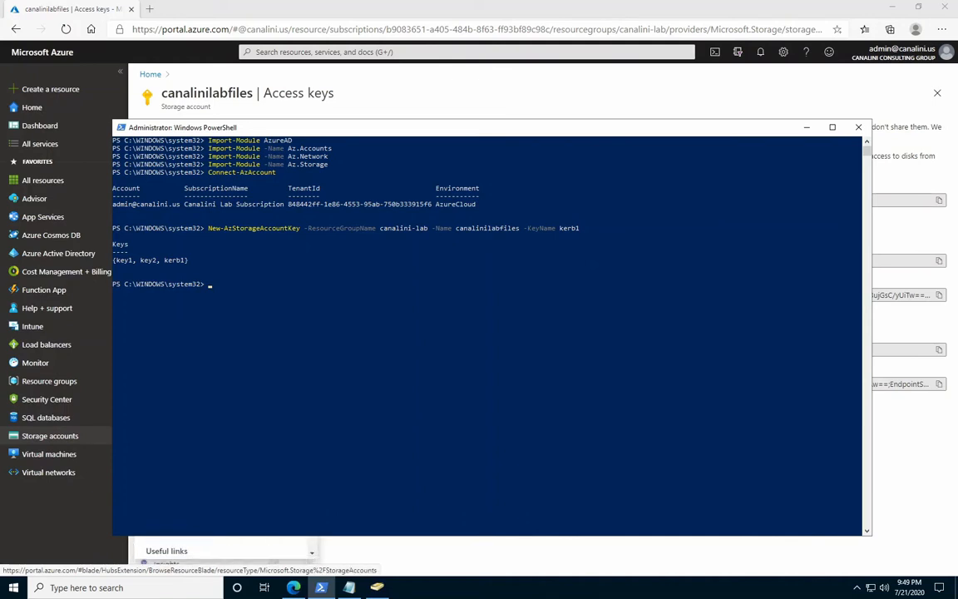
pyautogui.rightClick(201, 386)
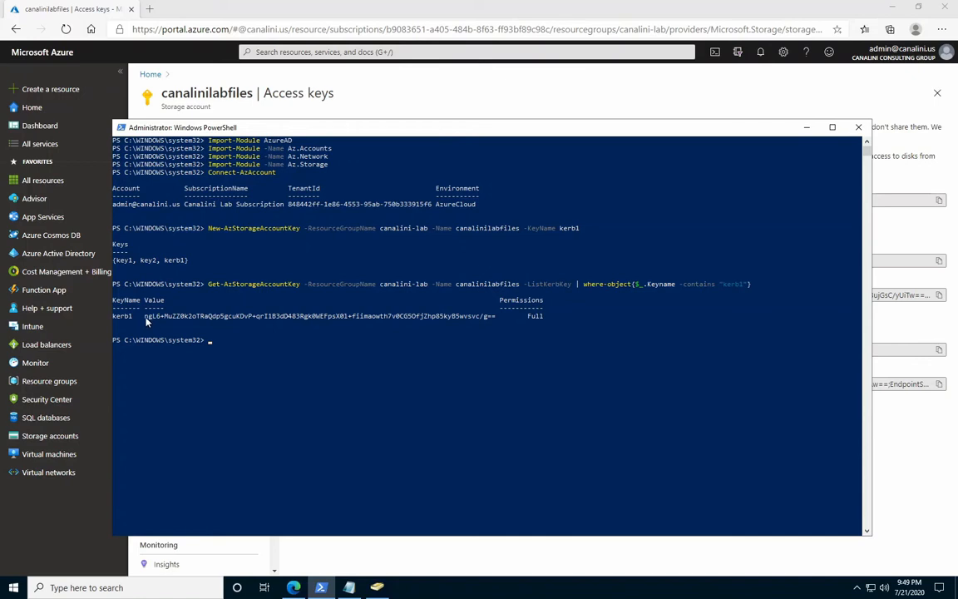
pyautogui.moveTo(144, 317); pyautogui.dragTo(495, 319)
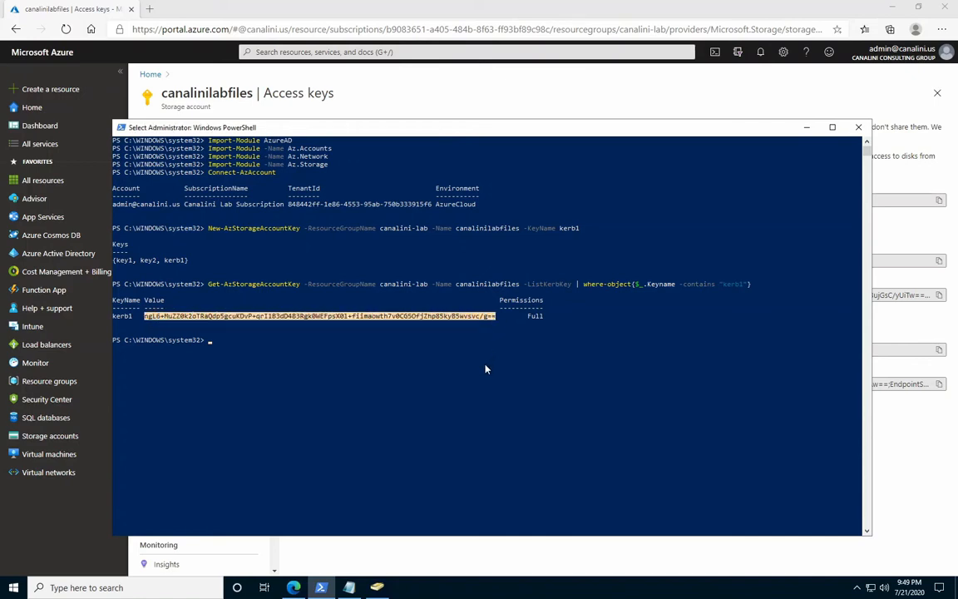
pyautogui.hotkey('ctrl', 'c')
# Store the retrieved kerb1 key in $password as a secure string with ConvertTo-SecureString -AsPlainText -Force.
pyautogui.hotkey('ctrl', 'v')
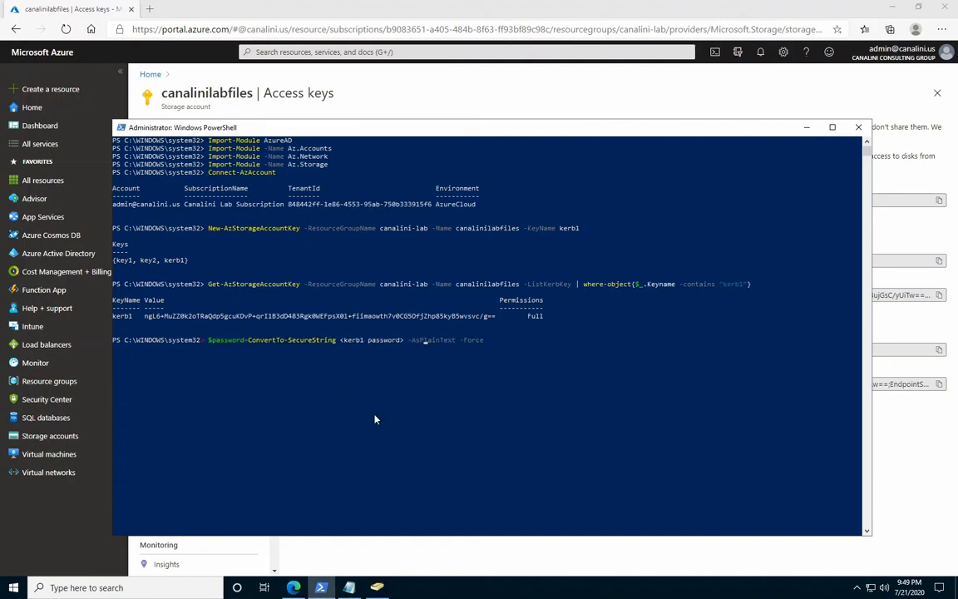
pyautogui.press('BackSpace')
pyautogui.press('BackSpace')
pyautogui.press('BackSpace')
pyautogui.press('BackSpace')
pyautogui.press('BackSpace')
pyautogui.press('BackSpace')
pyautogui.press('BackSpace')
pyautogui.press('BackSpace')
pyautogui.press('BackSpace')
pyautogui.press('BackSpace')
pyautogui.press('BackSpace')
pyautogui.press('BackSpace')
pyautogui.press('BackSpace')
pyautogui.press('BackSpace')
pyautogui.press('BackSpace')
pyautogui.press('BackSpace')
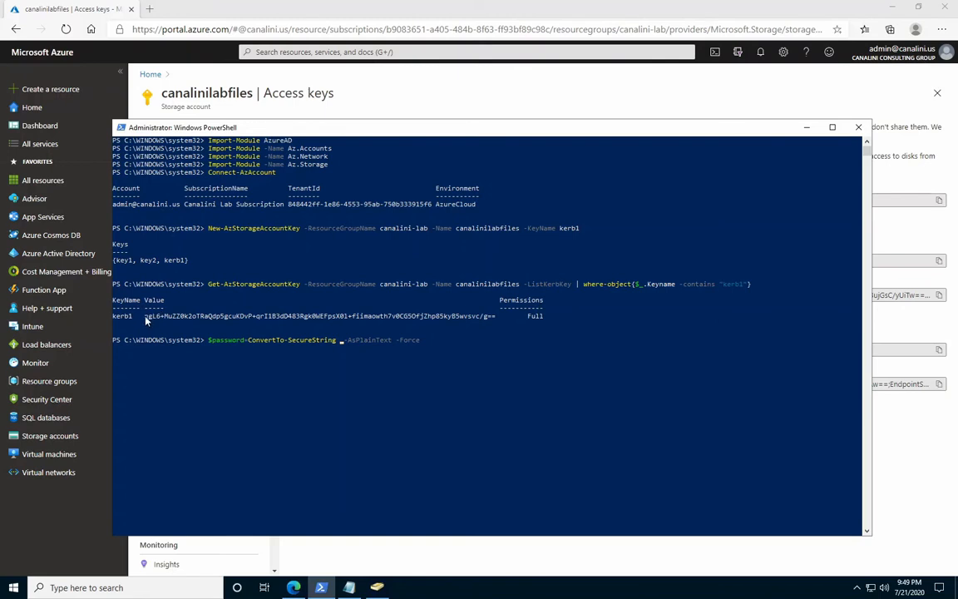
pyautogui.moveTo(146, 317); pyautogui.dragTo(495, 319)
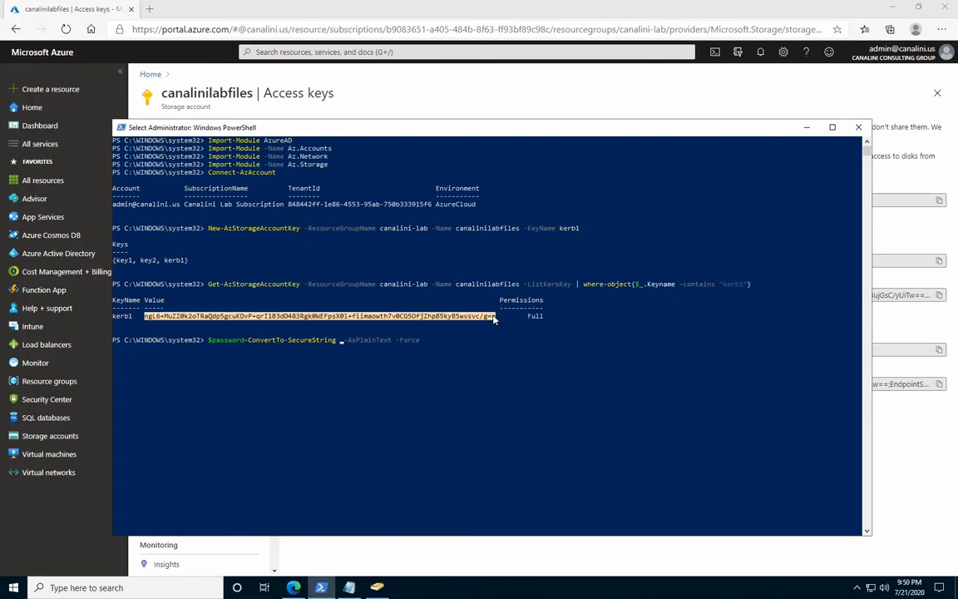
pyautogui.rightClick(494, 377)
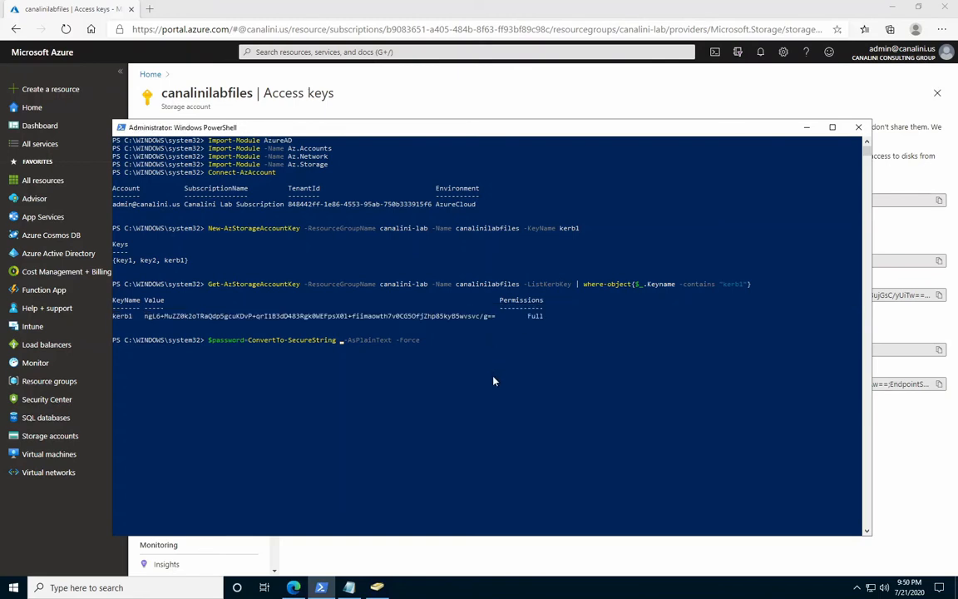
pyautogui.rightClick(341, 376)
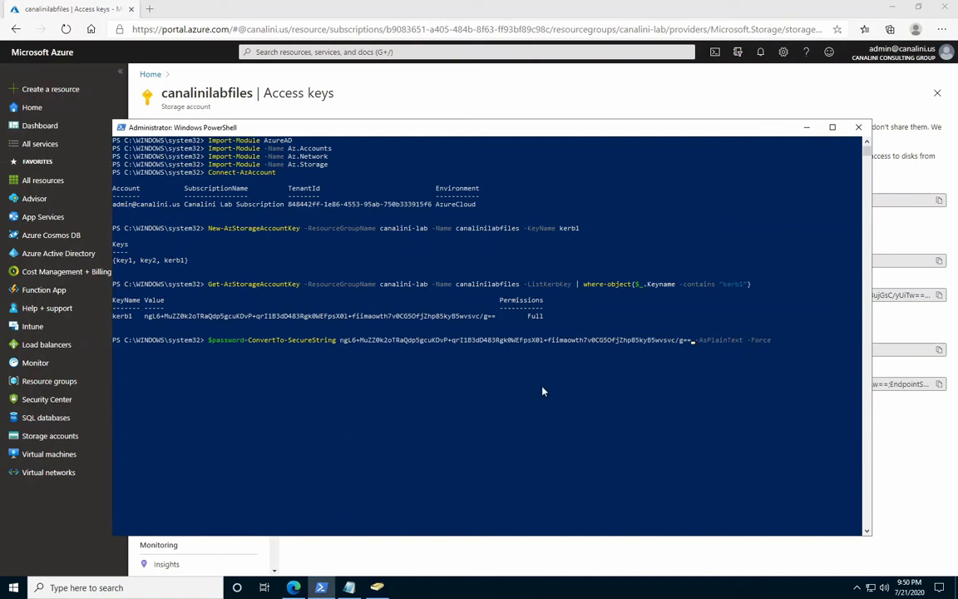
pyautogui.press('Return')
# Create the canalinilabfiles computer account in the StorageAcct OU with New-ADComputer, and refresh that OU in Active Directory Users and Computers.
pyautogui.rightClick(251, 386)
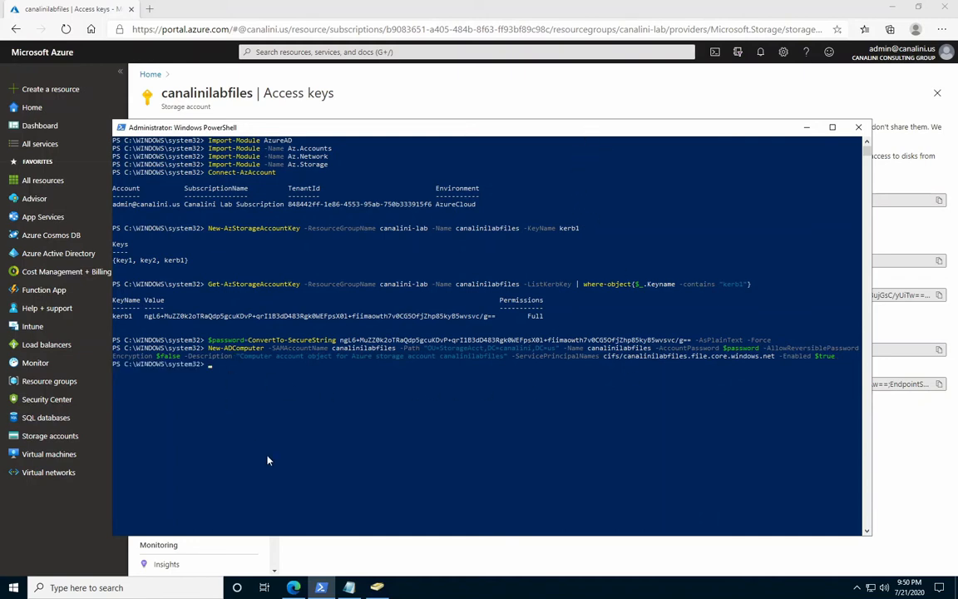
pyautogui.click(377, 587)
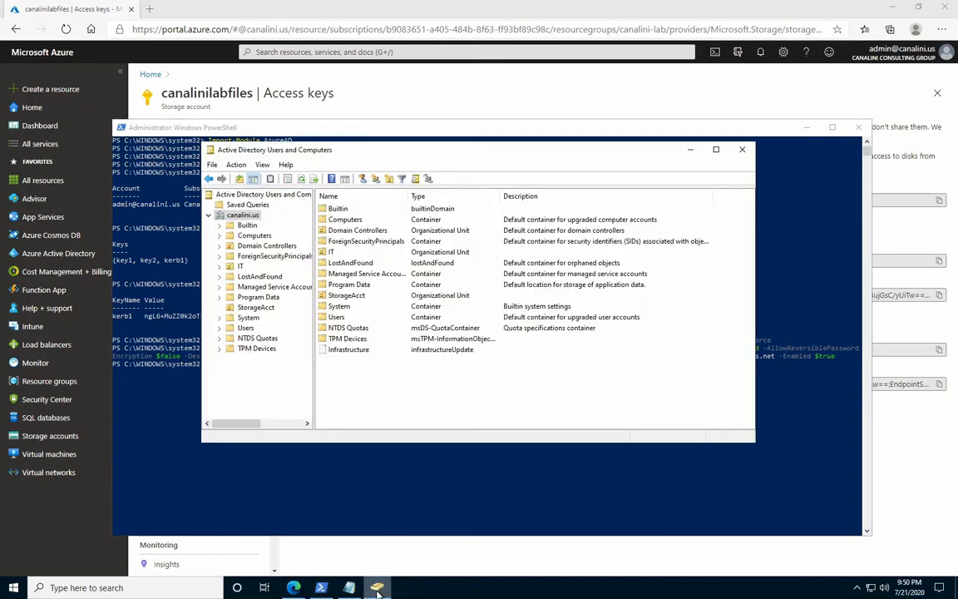
pyautogui.click(254, 307)
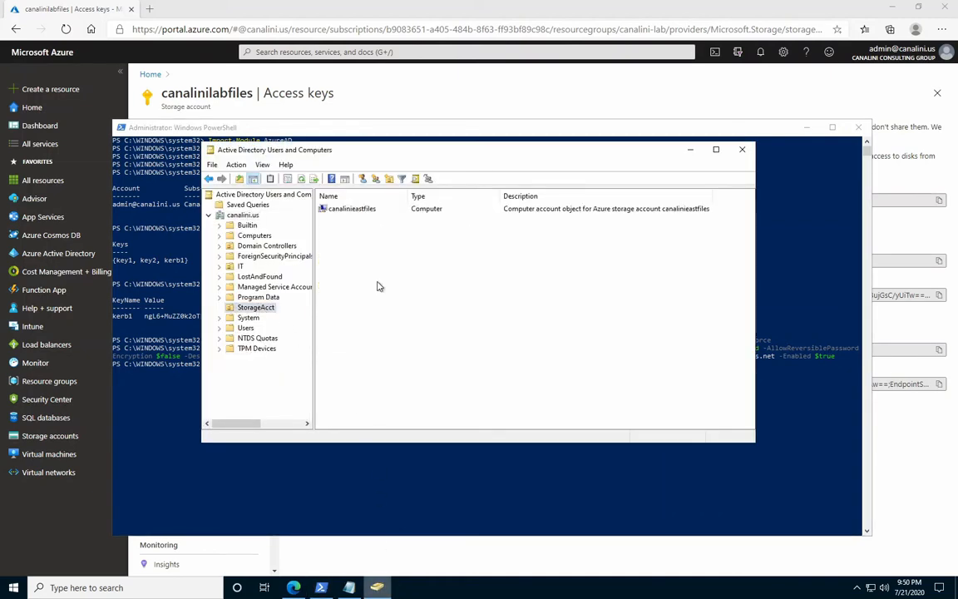
pyautogui.click(263, 309)
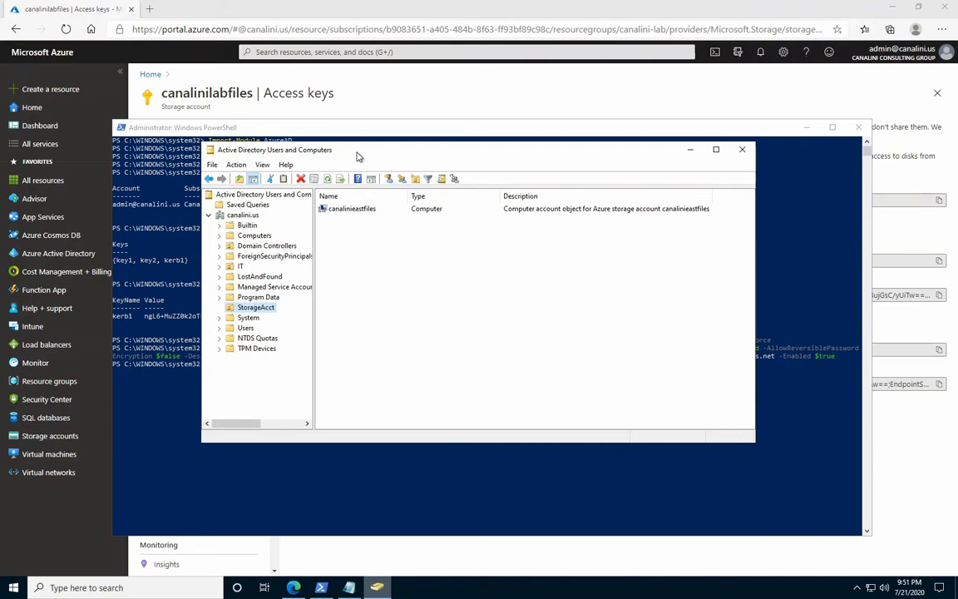
pyautogui.moveTo(367, 157); pyautogui.dragTo(409, 196)
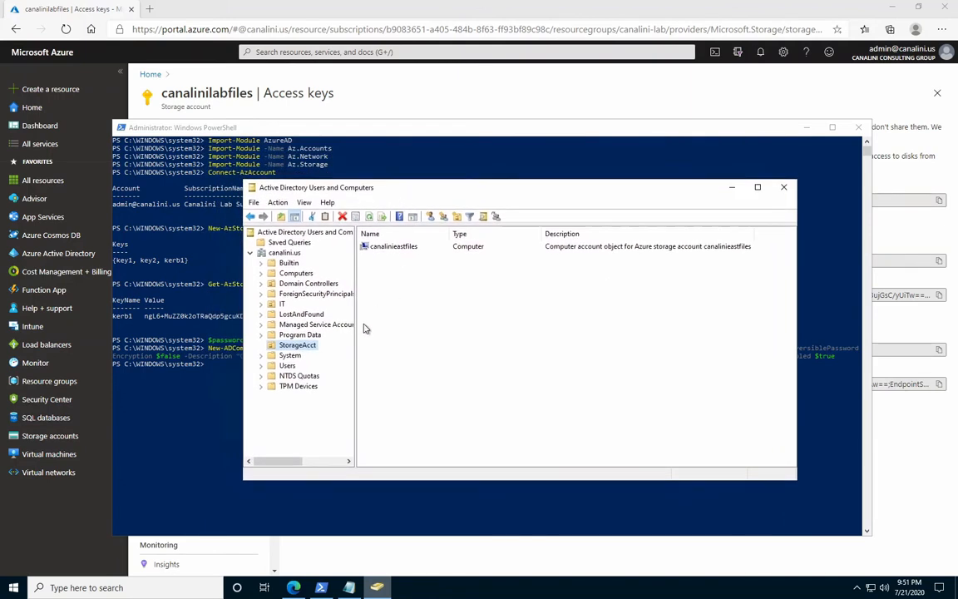
pyautogui.press('F5')
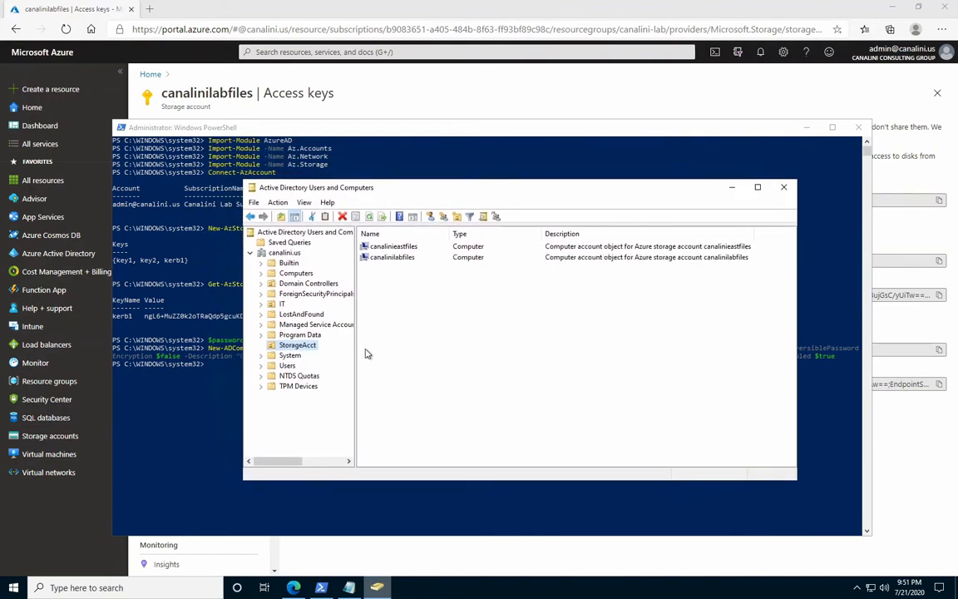
# Examine the servicePrincipalName attribute in the properties of the canalinilabfiles computer account.
pyautogui.click(396, 264)
pyautogui.click(392, 258)
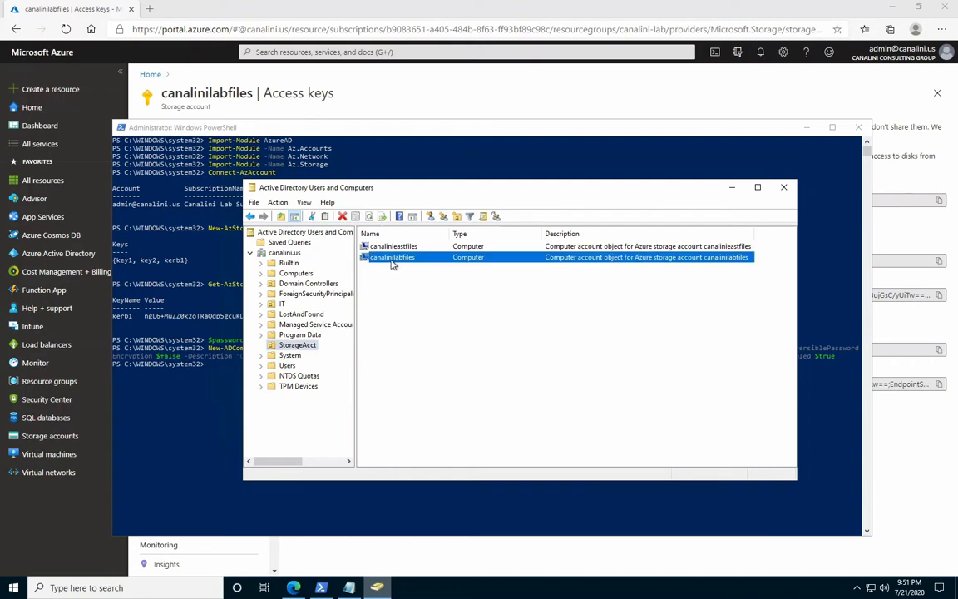
pyautogui.rightClick(391, 260)
pyautogui.click(429, 393)
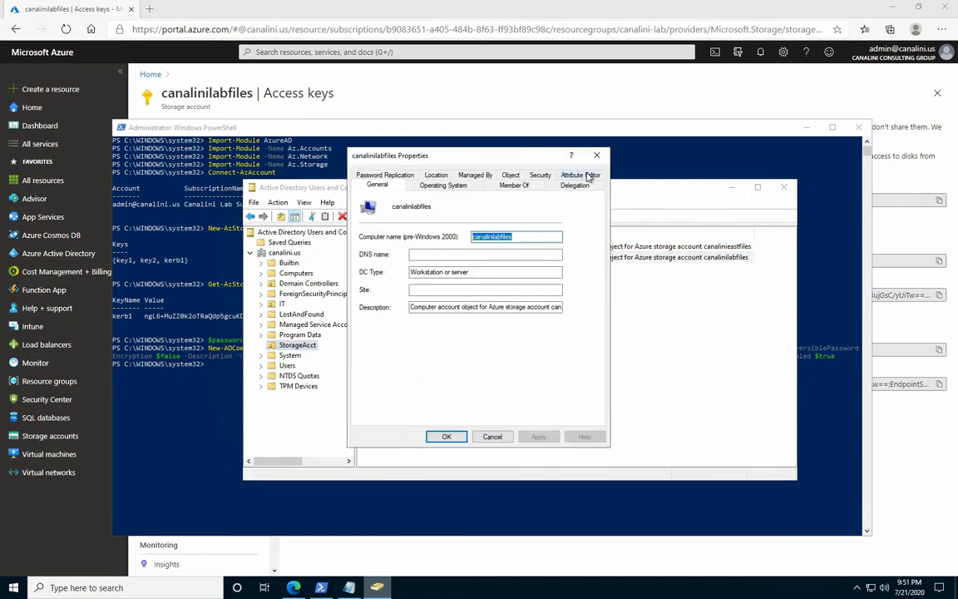
pyautogui.click(588, 176)
pyautogui.moveTo(562, 248); pyautogui.dragTo(556, 283)
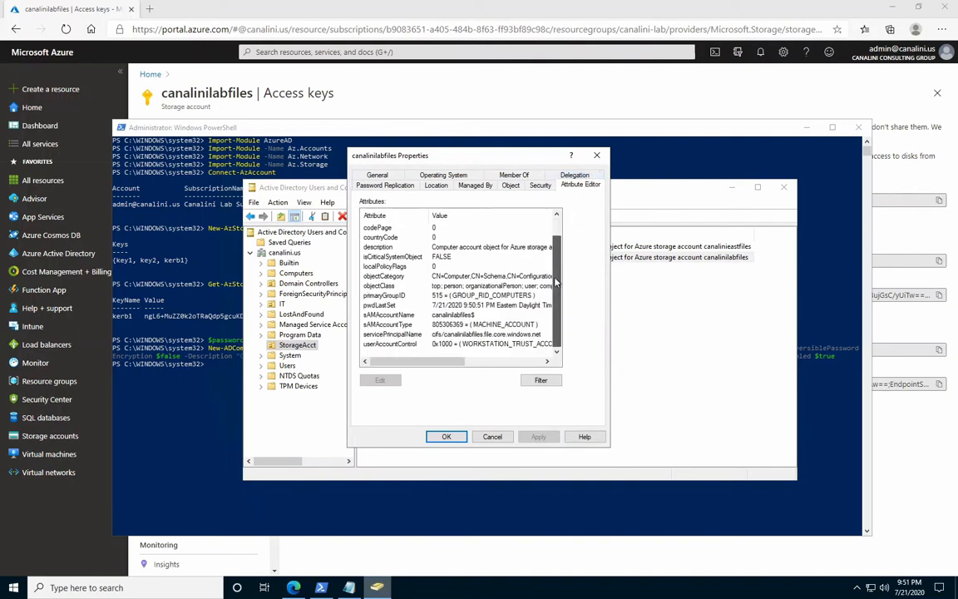
pyautogui.click(529, 336)
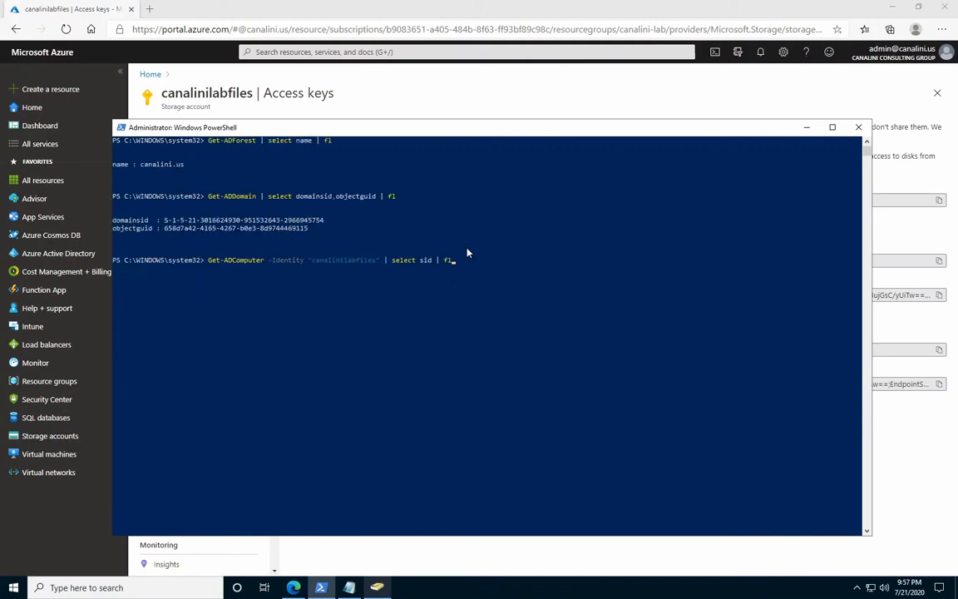
# Get the canalinilabfiles computer SID with Get-ADComputer, and enable Active Directory authentication for canalini.us on the storage account with Set-AzStorageAccount.
pyautogui.press('Return')
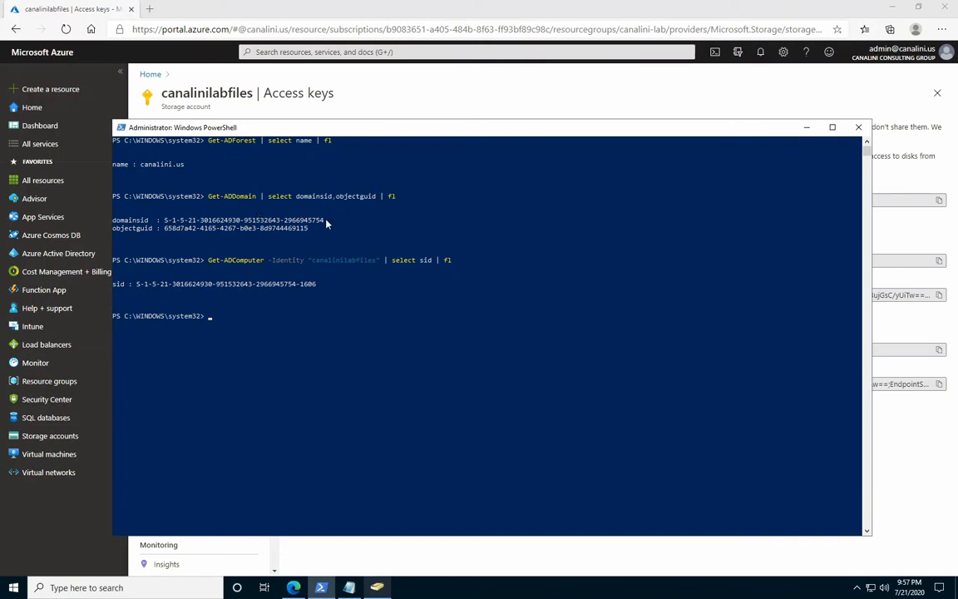
pyautogui.moveTo(364, 231); pyautogui.dragTo(453, 234)
pyautogui.click(453, 235)
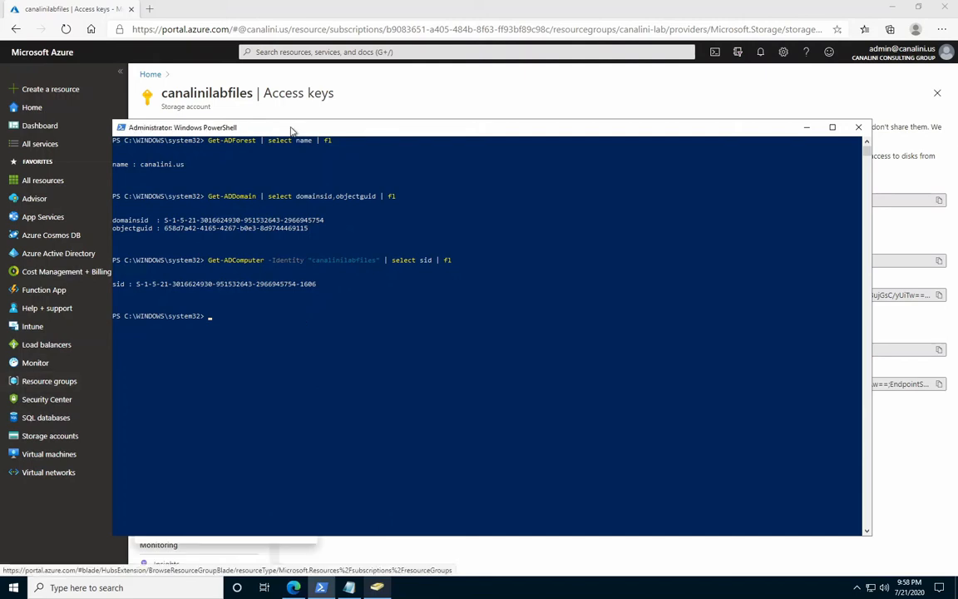
pyautogui.hotkey('ctrl', 'v')
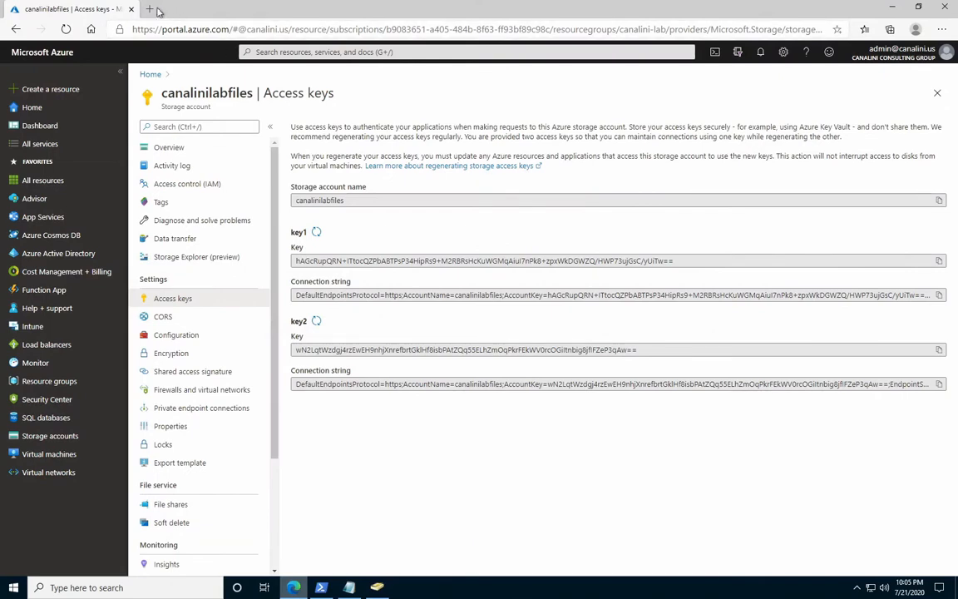
pyautogui.click(150, 10)
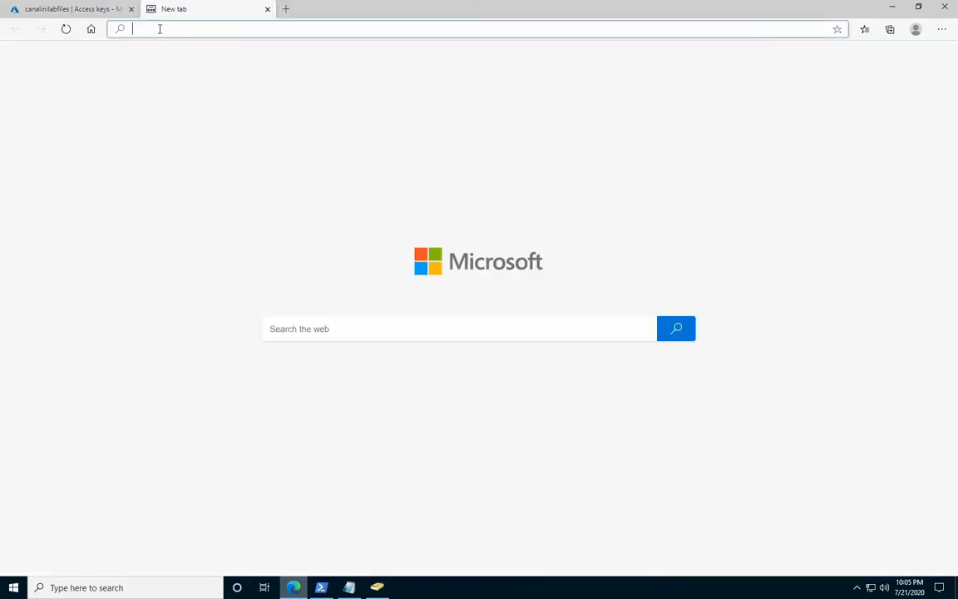
pyautogui.write('https://github.com/Azure-Samples/azure-files-samples/releases')
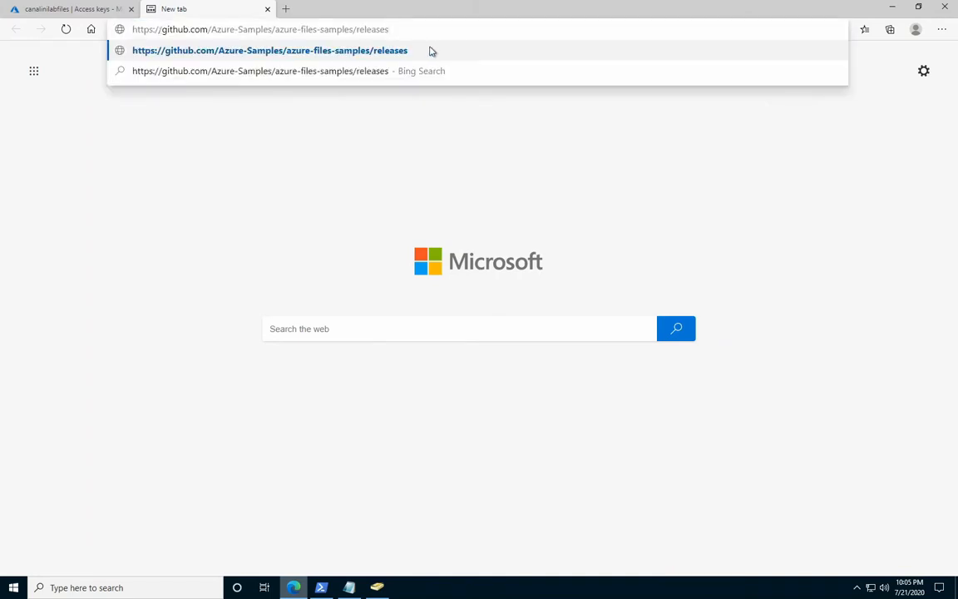
pyautogui.press('Return')
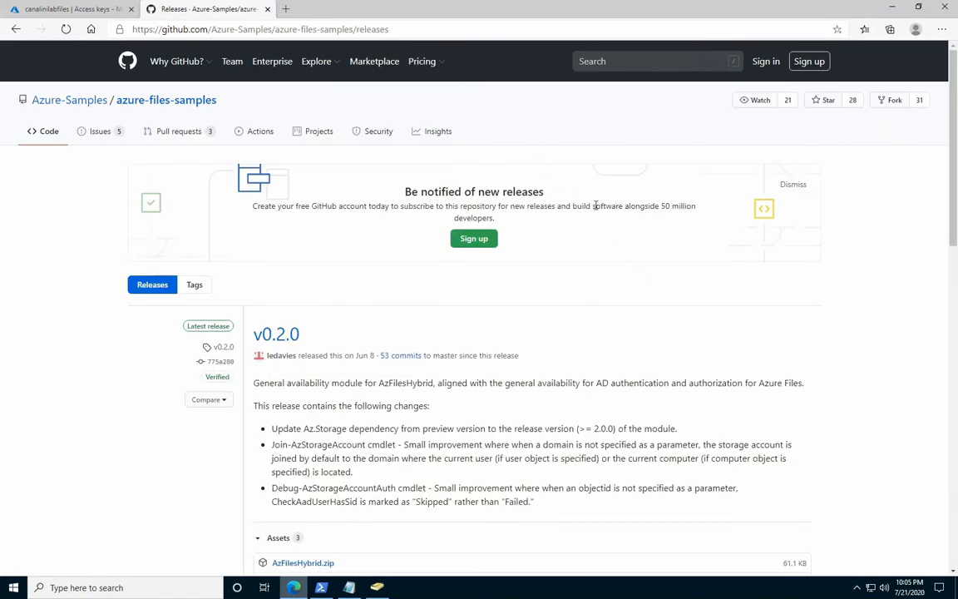
pyautogui.scroll(-3, 597, 230)
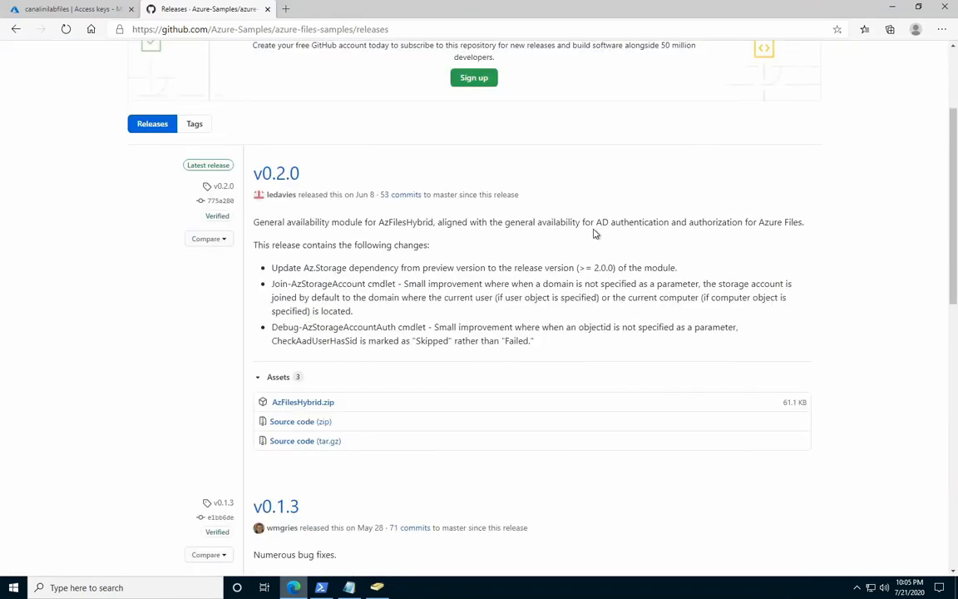
pyautogui.click(324, 405)
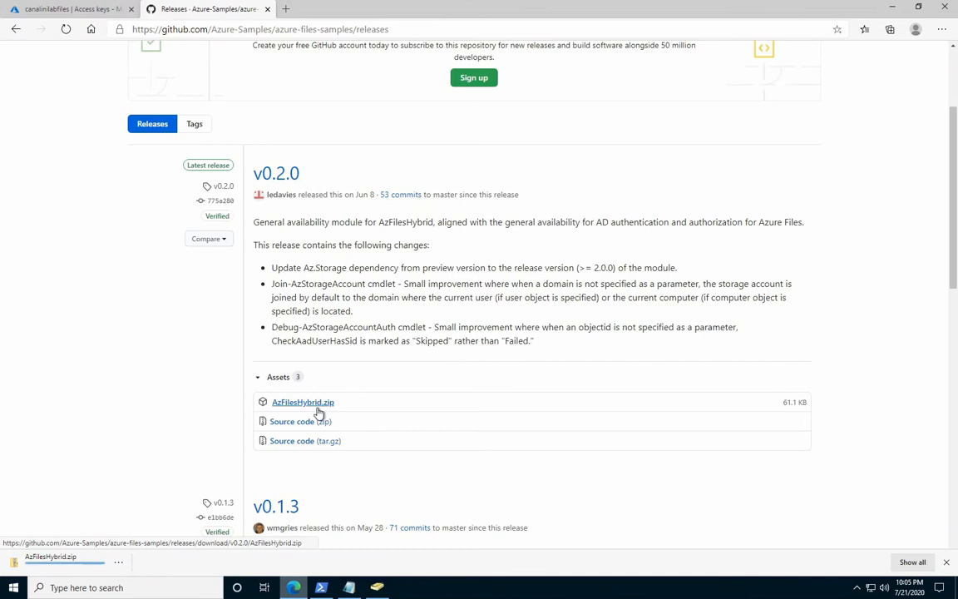
# Open the downloaded AzFilesHybrid archive and copy all three files in it.
pyautogui.click(119, 563)
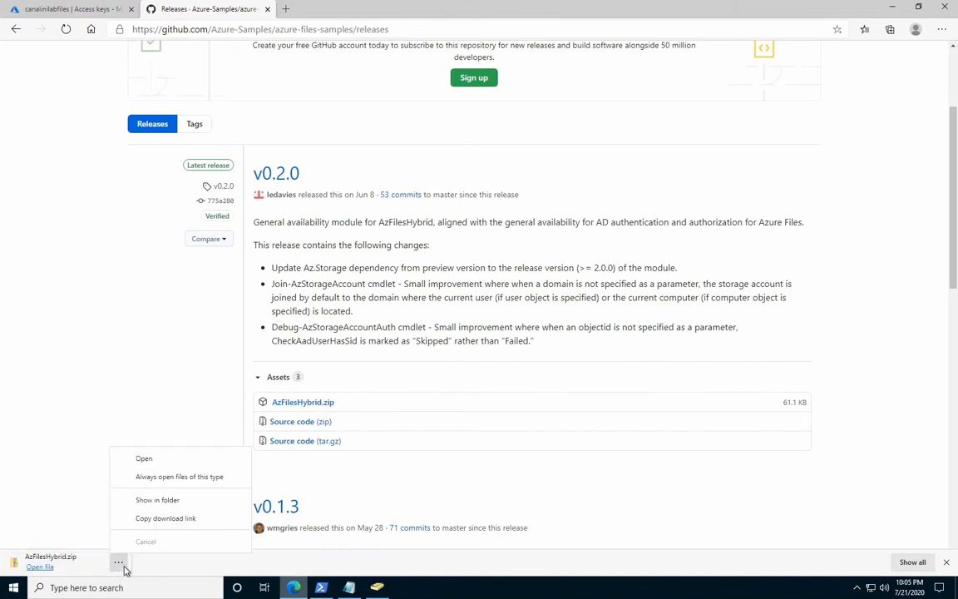
pyautogui.click(150, 459)
pyautogui.moveTo(303, 218); pyautogui.dragTo(302, 192)
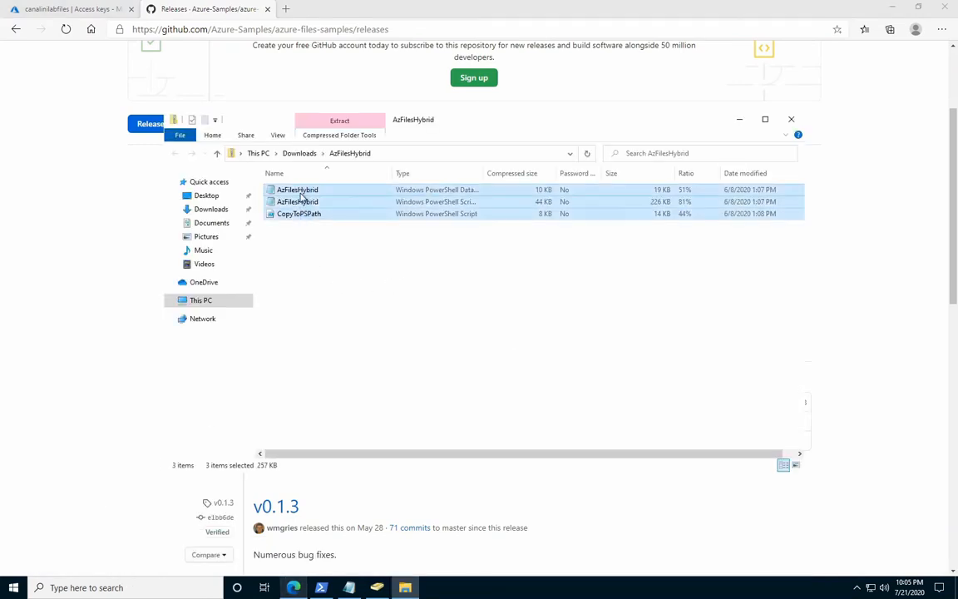
pyautogui.rightClick(305, 192)
pyautogui.click(277, 231)
# Create a folder named Scripts on Local Disk (C:).
pyautogui.click(194, 301)
pyautogui.doubleClick(299, 312)
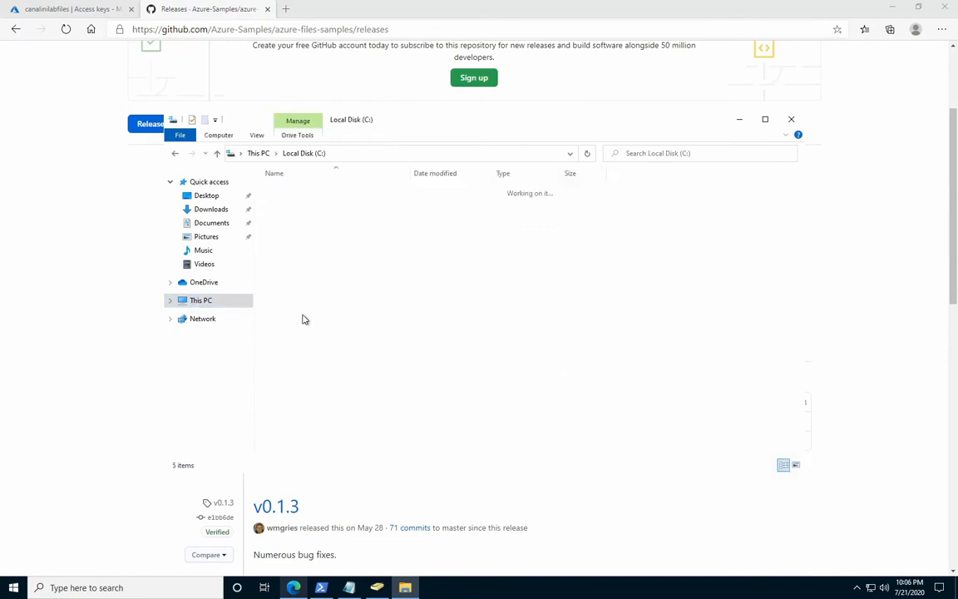
pyautogui.rightClick(295, 266)
pyautogui.moveTo(214, 387)
pyautogui.click(323, 386)
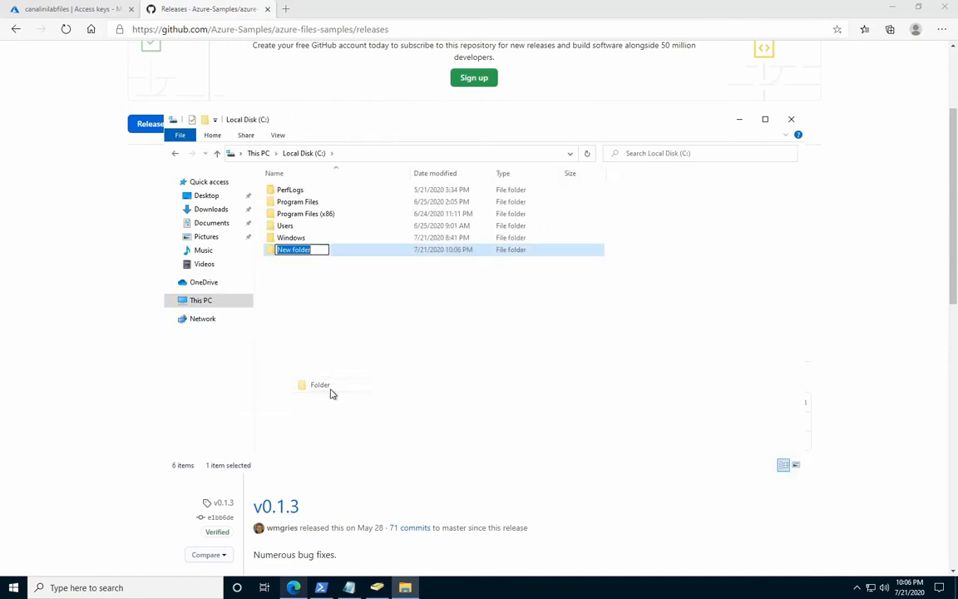
pyautogui.write('Scripts')
pyautogui.press('Return')
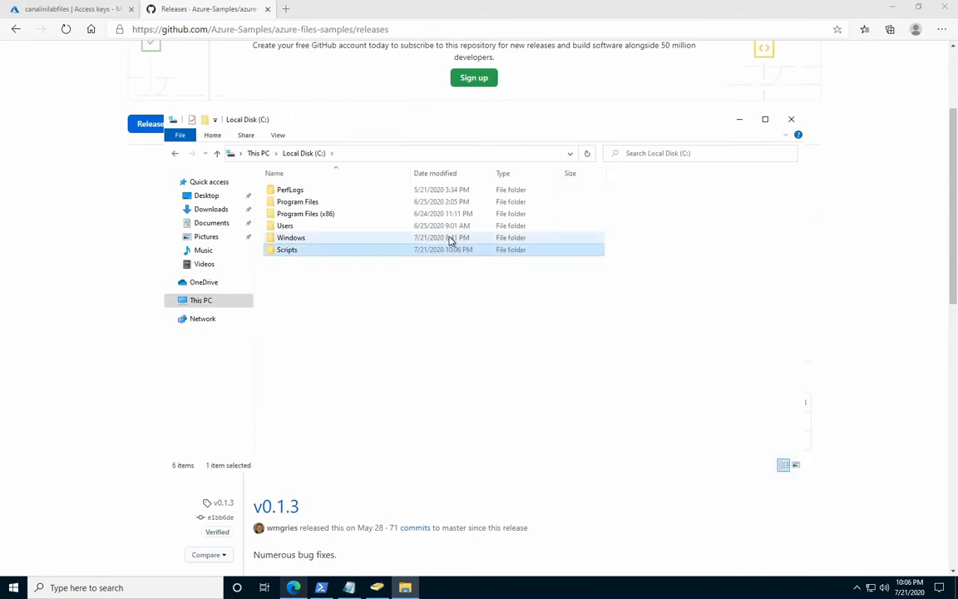
# Paste the copied AzFilesHybrid files into the C:\Scripts folder.
pyautogui.doubleClick(379, 251)
pyautogui.rightClick(371, 267)
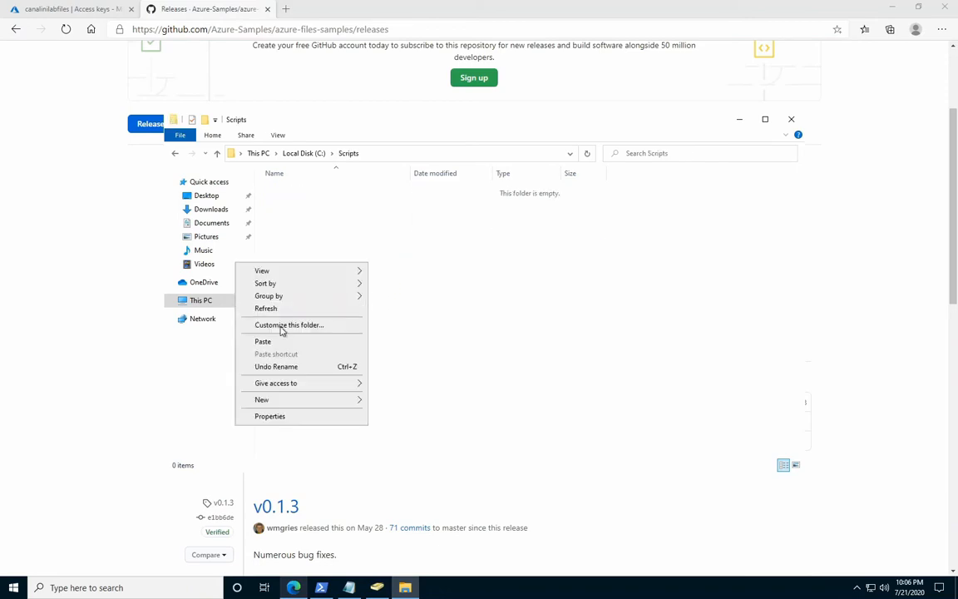
pyautogui.click(269, 340)
pyautogui.click(387, 283)
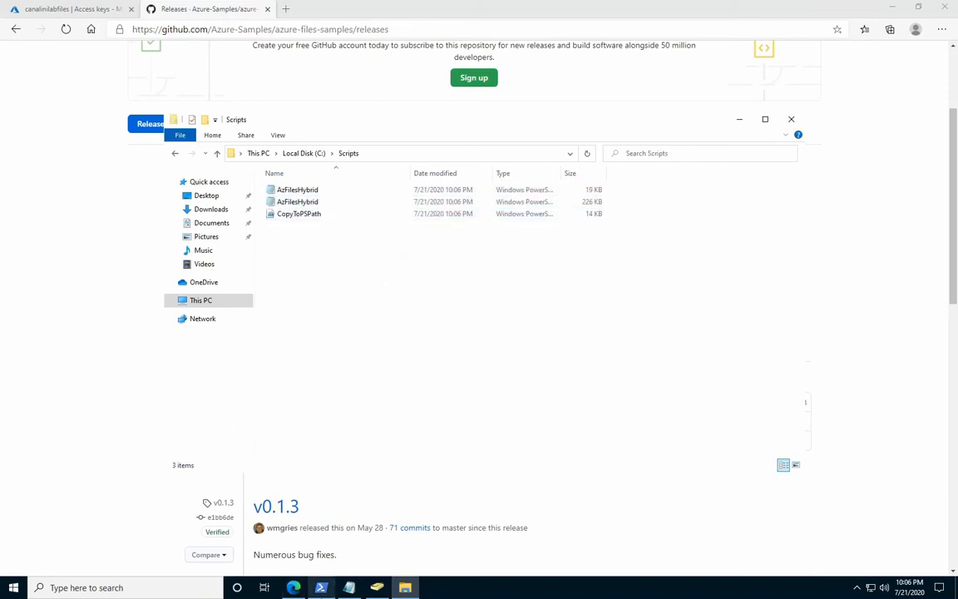
# Switch to PowerShell, change the working directory to c:\scripts and list its contents.
pyautogui.click(321, 588)
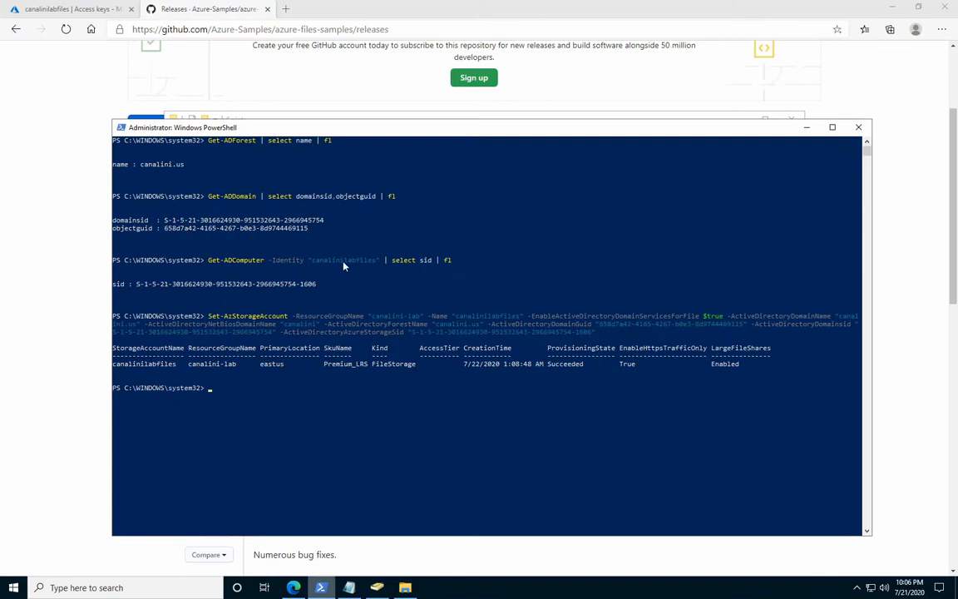
pyautogui.write('cd c:\\scripts')
pyautogui.press('Return')
pyautogui.write('dir')
pyautogui.press('Return')
# Run the CopyToPSPath.ps1 script and allow it to run once.
pyautogui.write('.\\c')
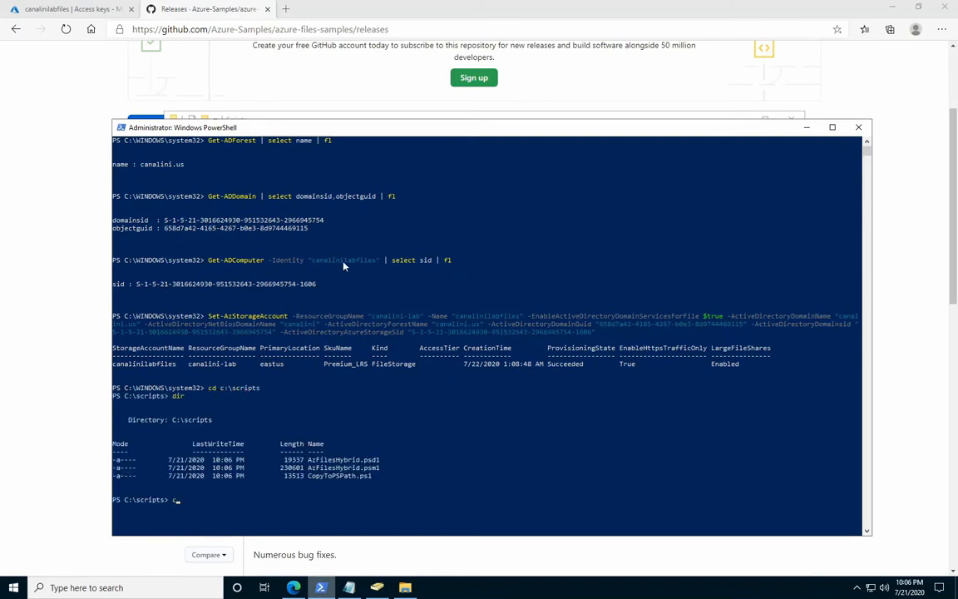
pyautogui.press('Tab')
pyautogui.press('Return')
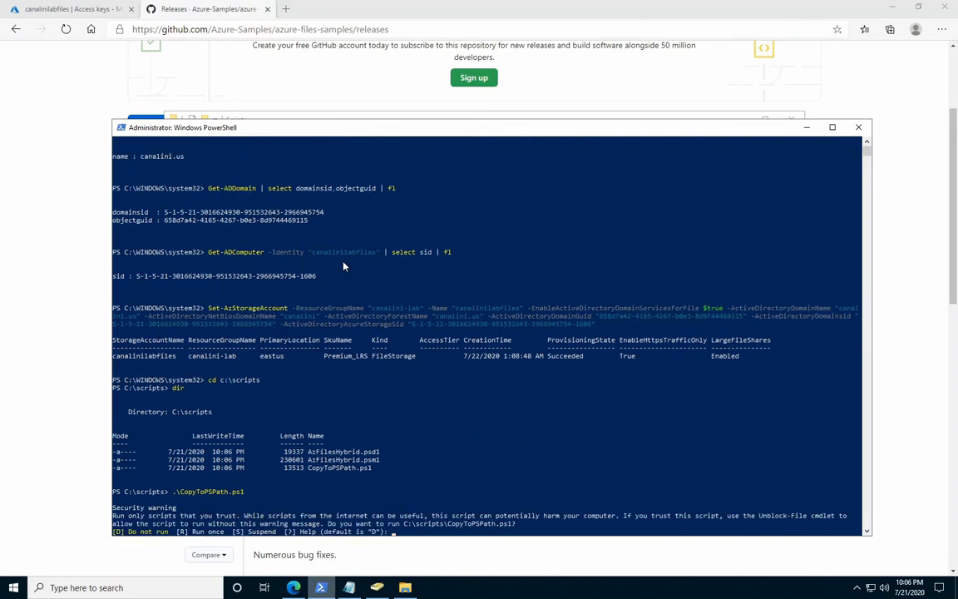
pyautogui.write('R')
pyautogui.press('Return')
# Run Import-Module on .\AzFilesHybrid.psm1 and allow the script to run once.
pyautogui.write('Import-')
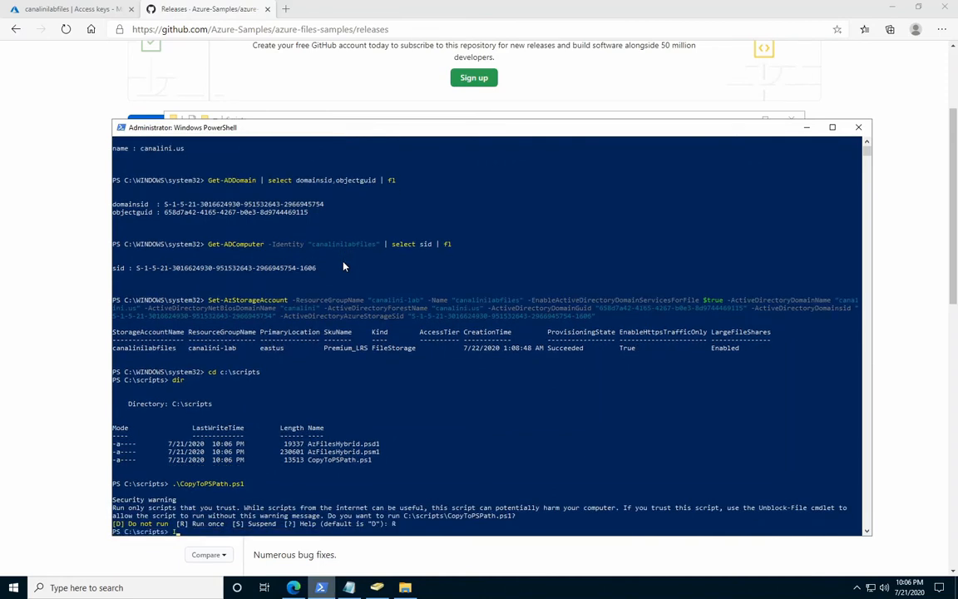
pyautogui.write('Module')
pyautogui.write(' -')
pyautogui.press('Tab')
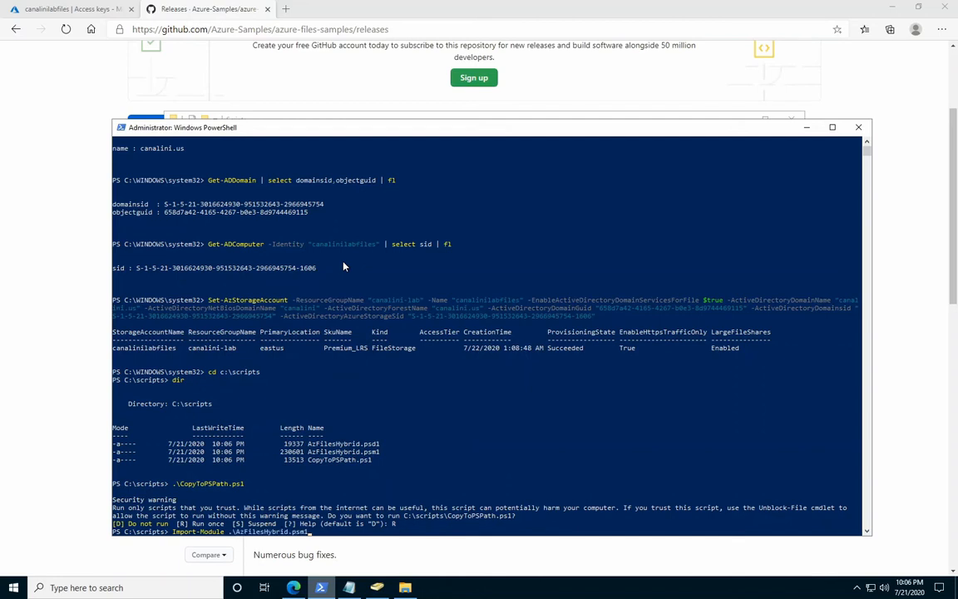
pyautogui.press('Return')
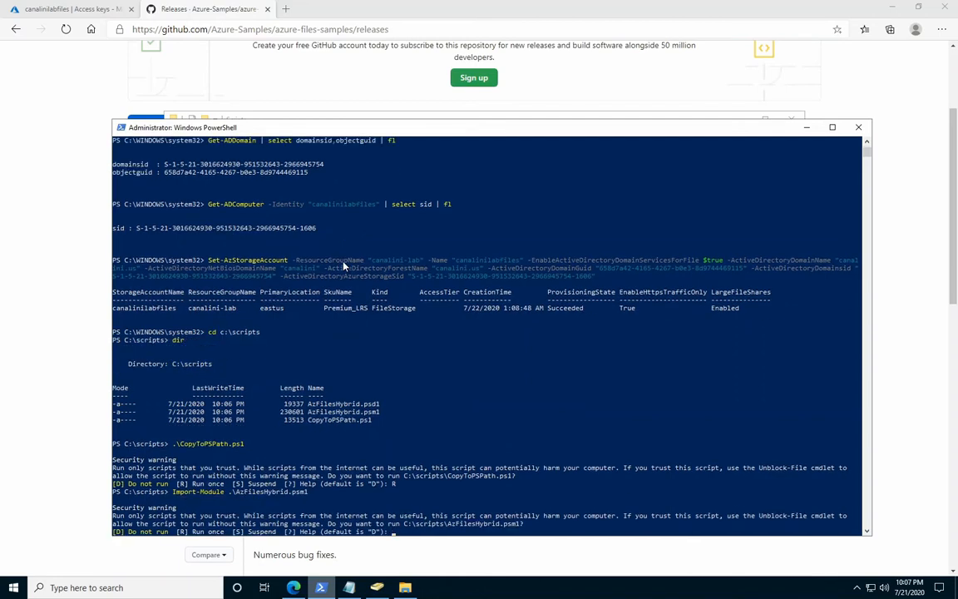
pyautogui.write('R')
pyautogui.press('Return')
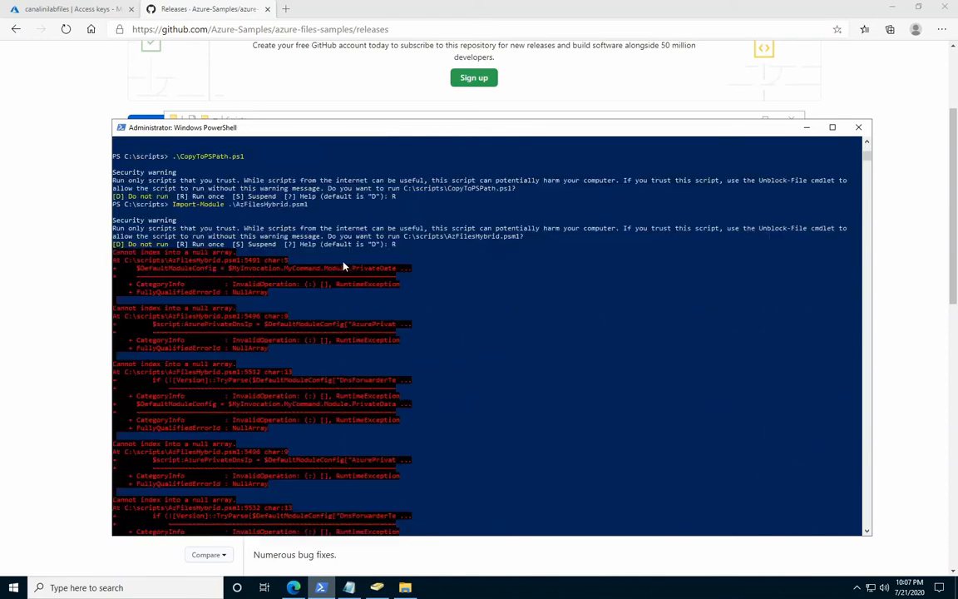
# Install the updated version of PowerShellGet, answering Yes to All.
pyautogui.write('A')
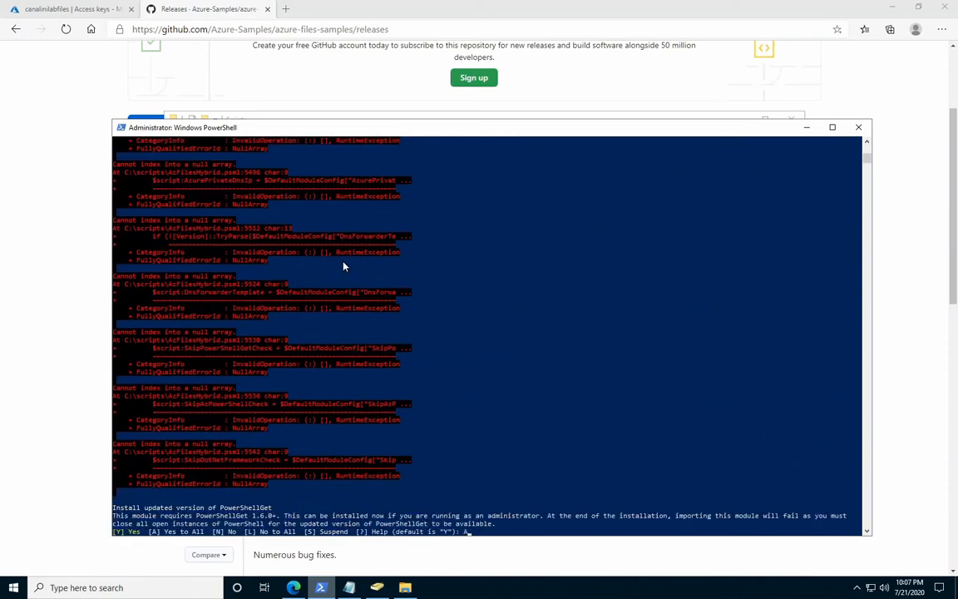
pyautogui.press('Return')
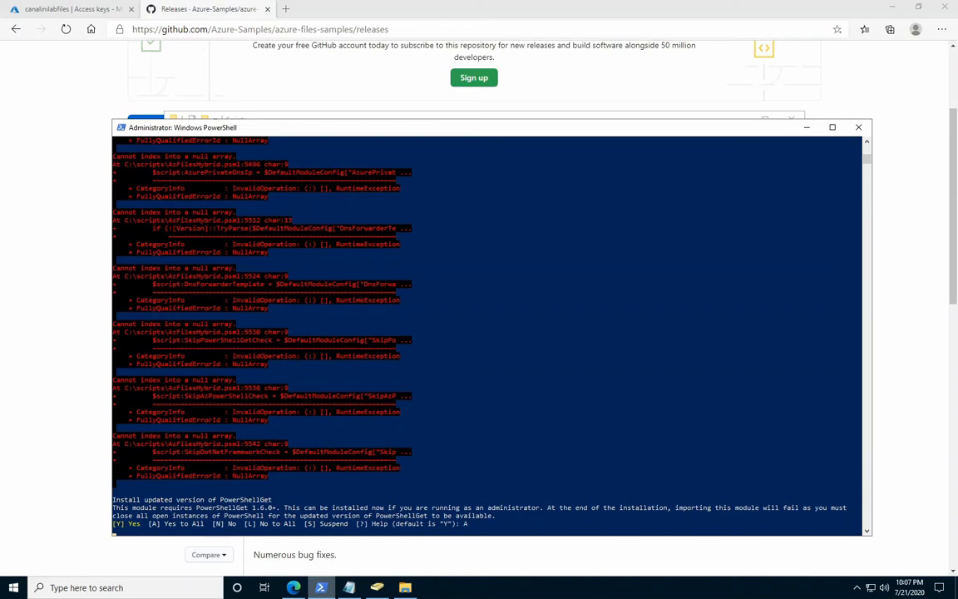
pyautogui.press('Return')
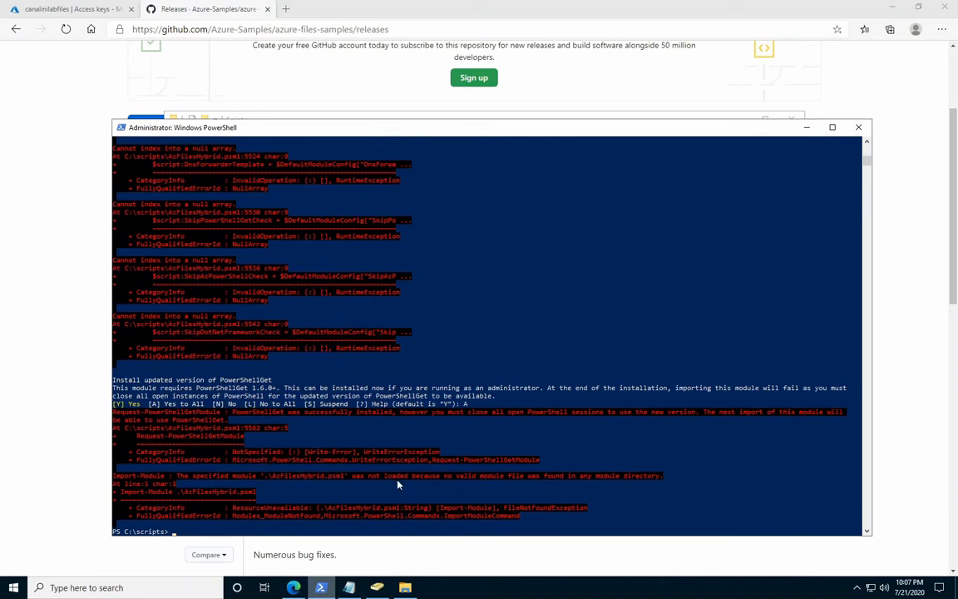
# Close the PowerShell session, reopen PowerShell as administrator and widen its window.
pyautogui.click(856, 128)
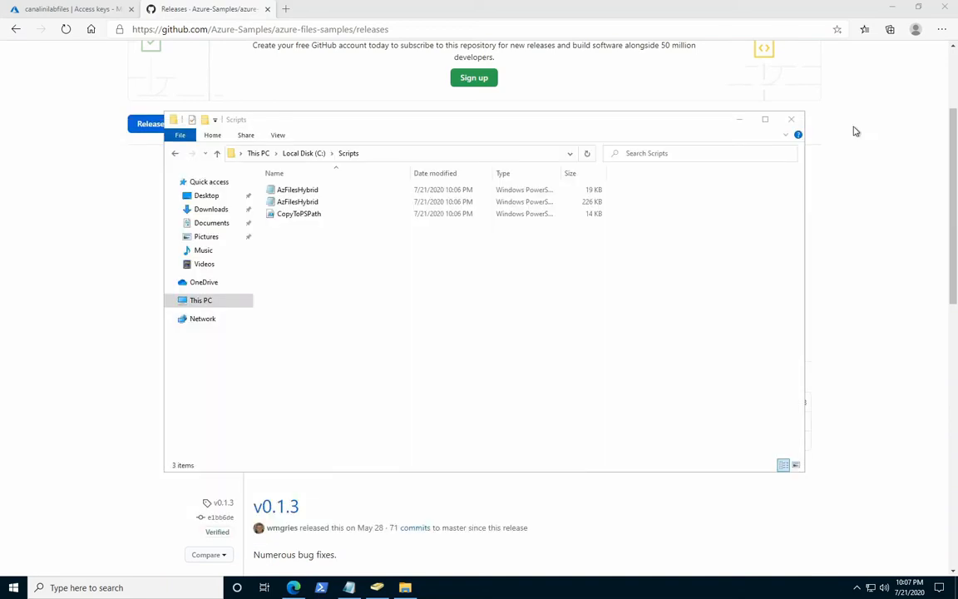
pyautogui.rightClick(322, 588)
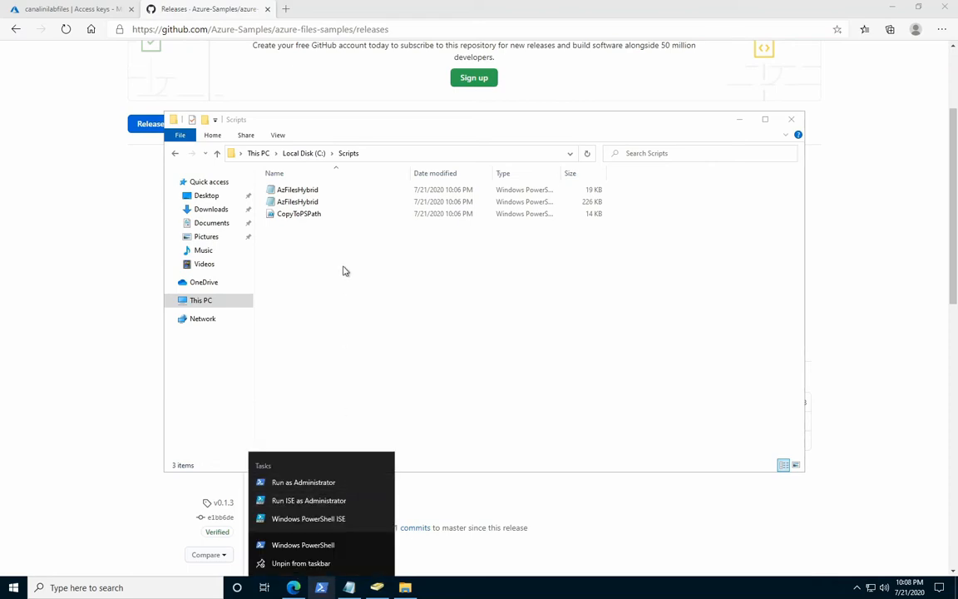
pyautogui.click(303, 482)
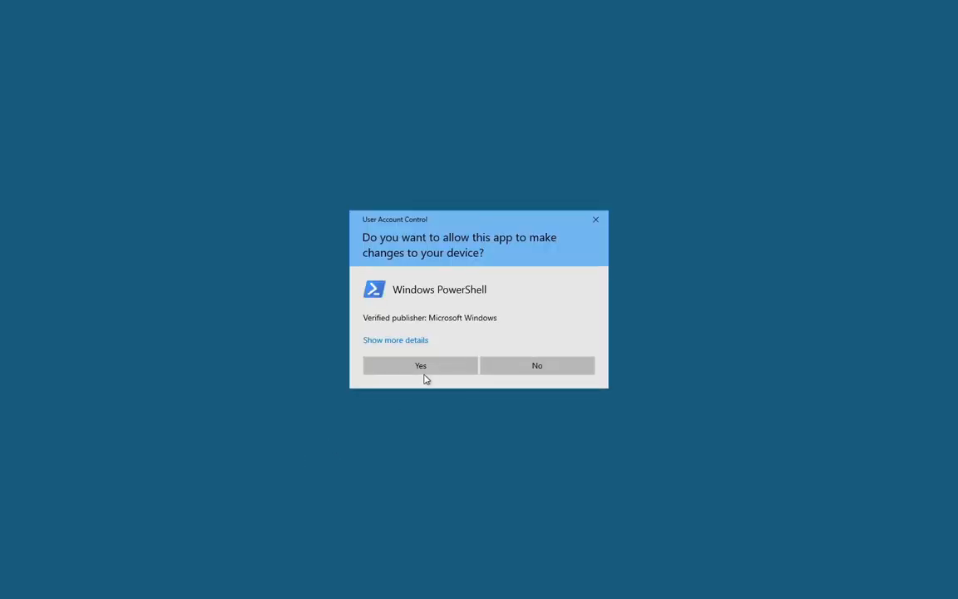
pyautogui.click(424, 371)
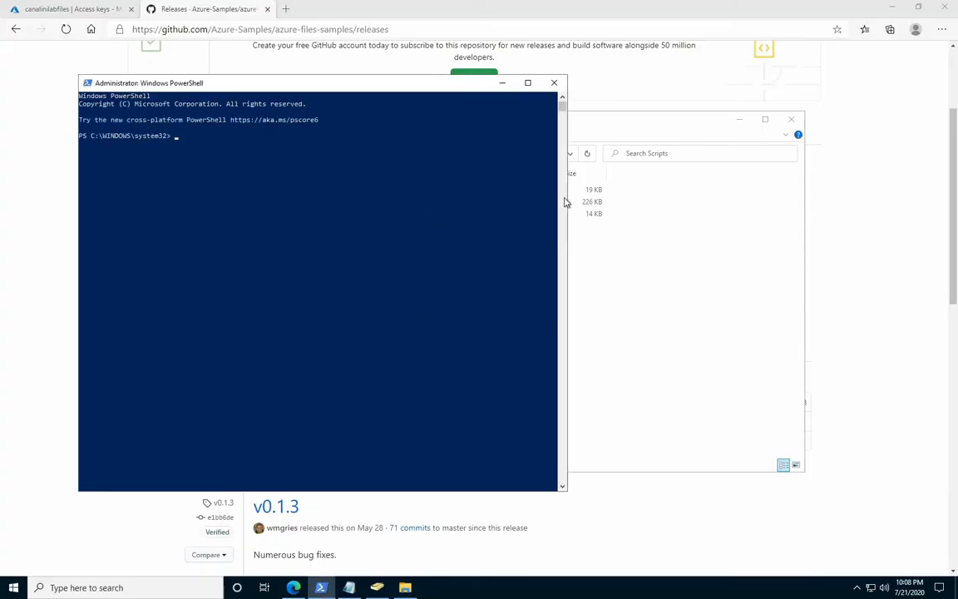
pyautogui.moveTo(568, 200); pyautogui.dragTo(817, 210)
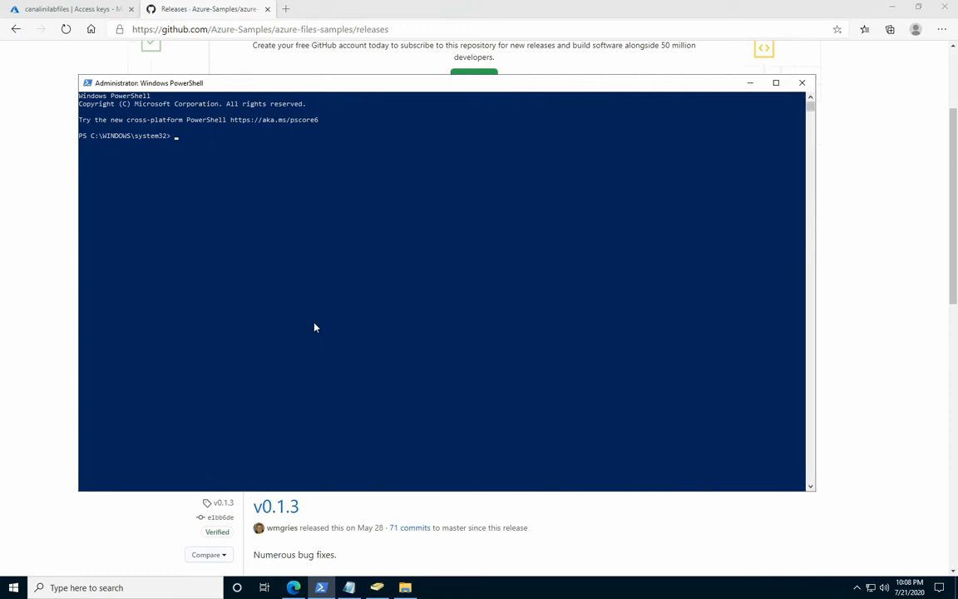
# Run Connect-AzAccount to start the Azure sign-in.
pyautogui.write('Connect-A')
pyautogui.press('Tab')
pyautogui.press('Return')
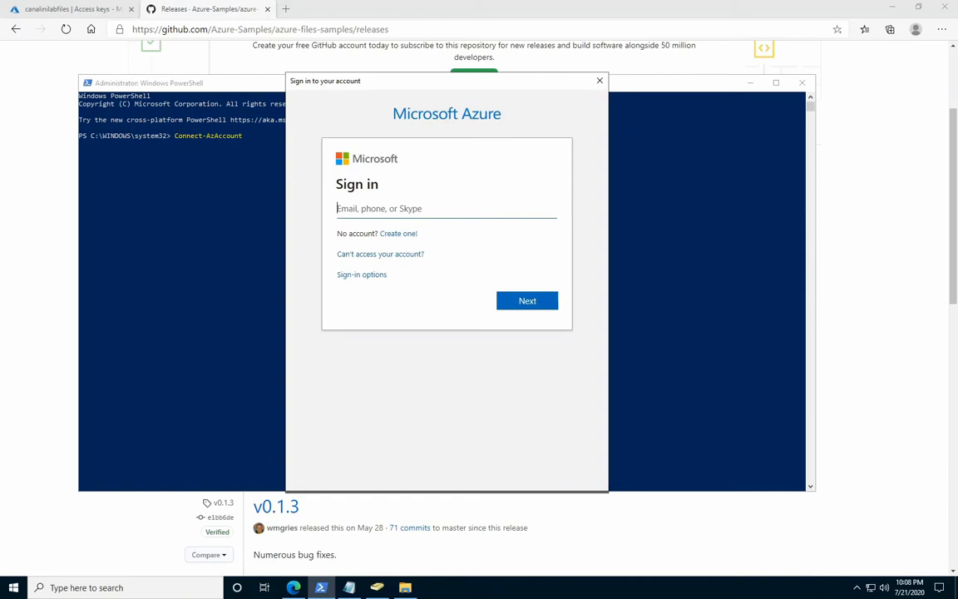
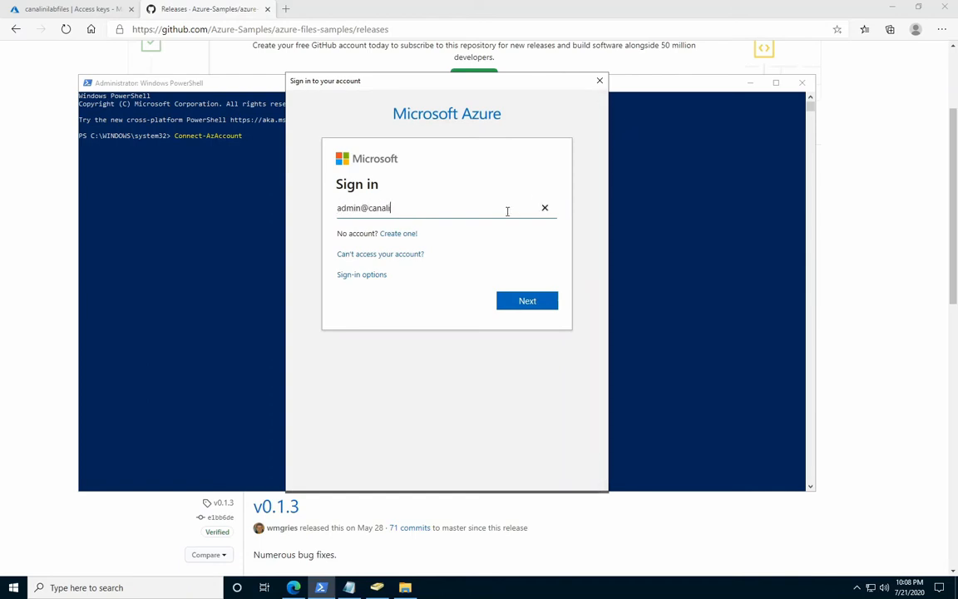
# Sign in to Microsoft Azure with the administrator's e-mail address and the account password.
pyautogui.click(513, 304)
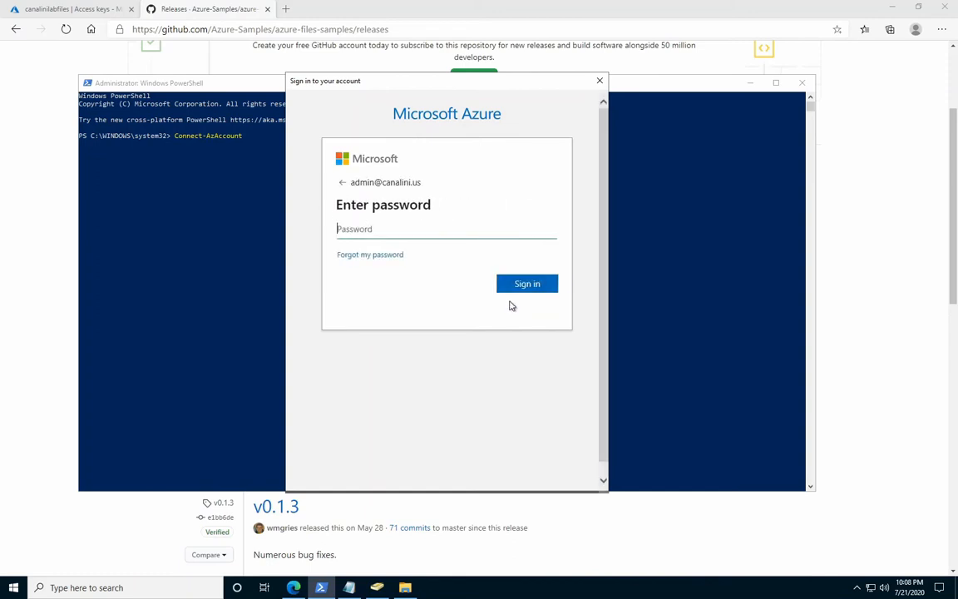
pyautogui.hotkey('ctrl', 'v')
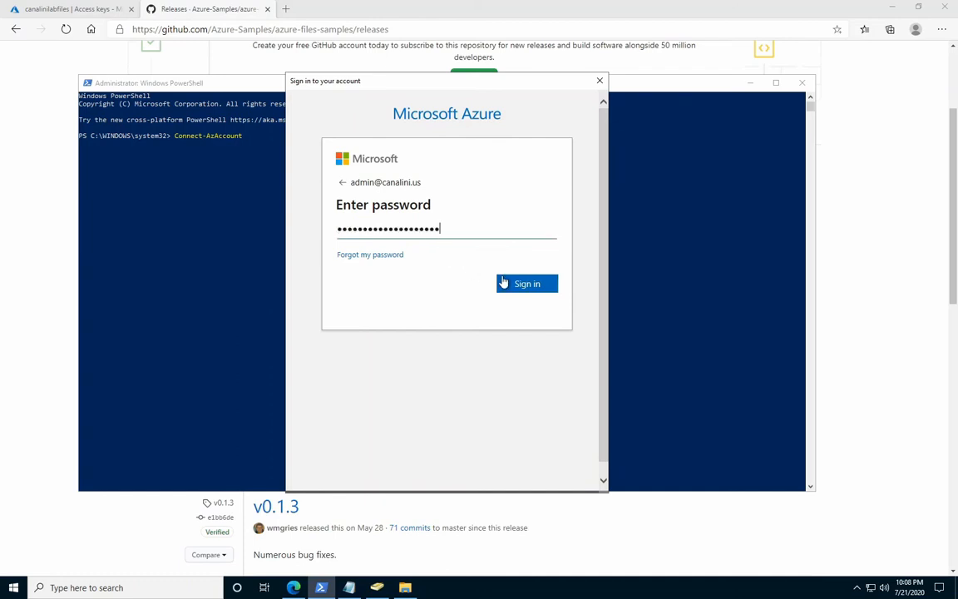
pyautogui.click(505, 282)
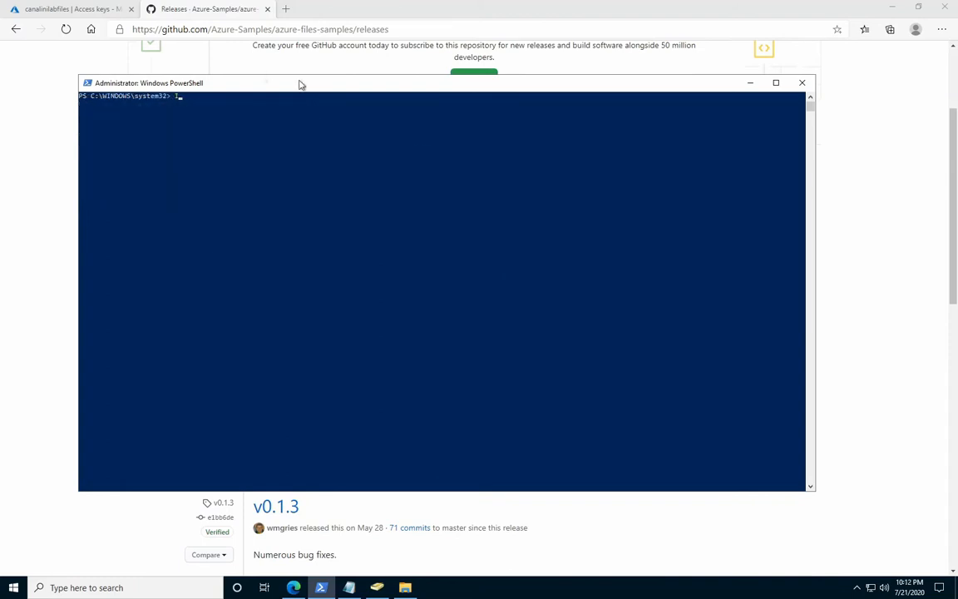
# Install the Az.Resources module with Install-Module, accepting the untrusted PSGallery repository with Y.
pyautogui.write('nstall-Module Az.Resources')
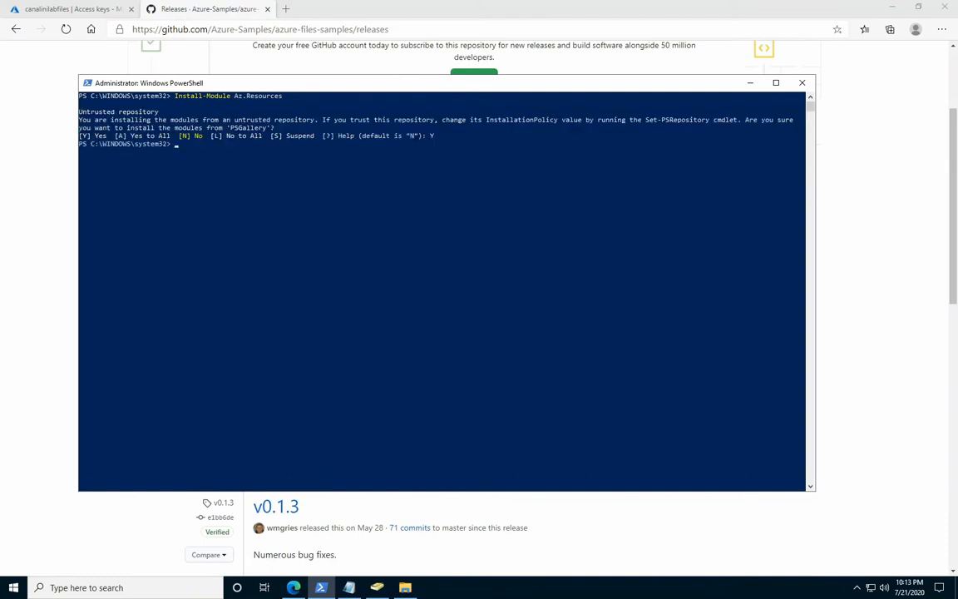
# Clear the console, run Debug-AzStorageAccountAuth verbosely for canalinilabfiles in canalini-lab with the admin user's object ID, and minimize the open windows.
pyautogui.write('cls')
pyautogui.press('Return')
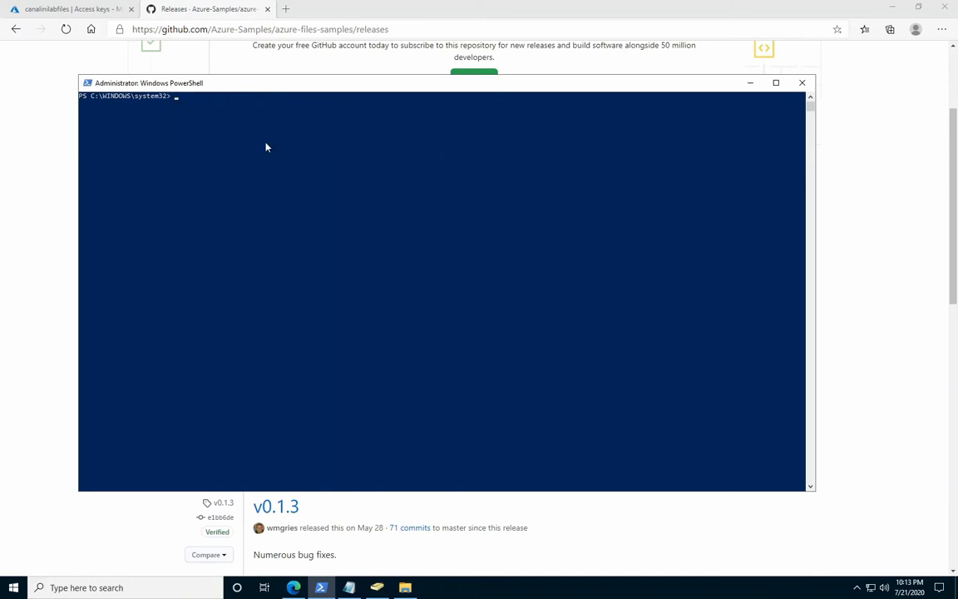
pyautogui.rightClick(262, 181)
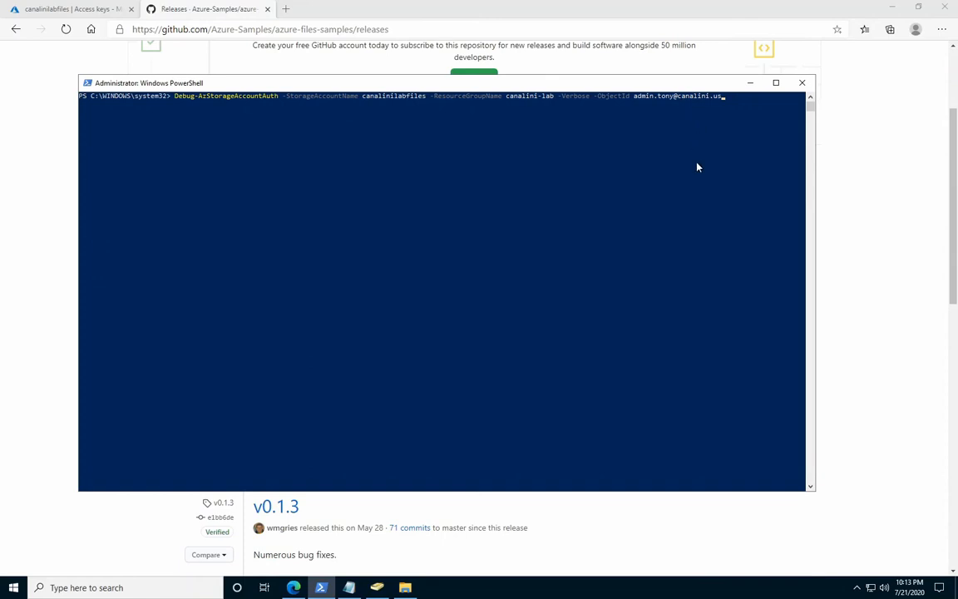
pyautogui.press('Return')
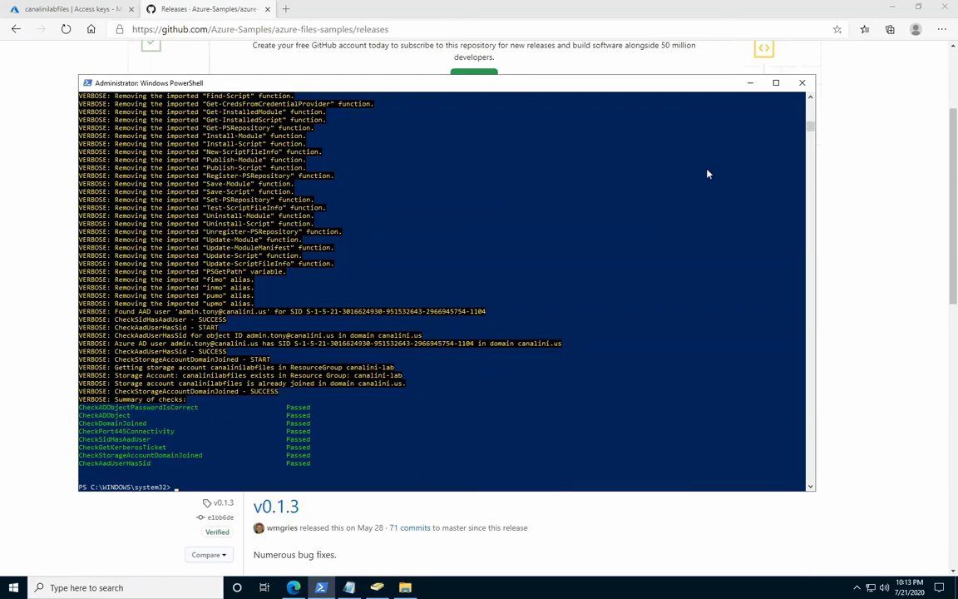
pyautogui.click(892, 8)
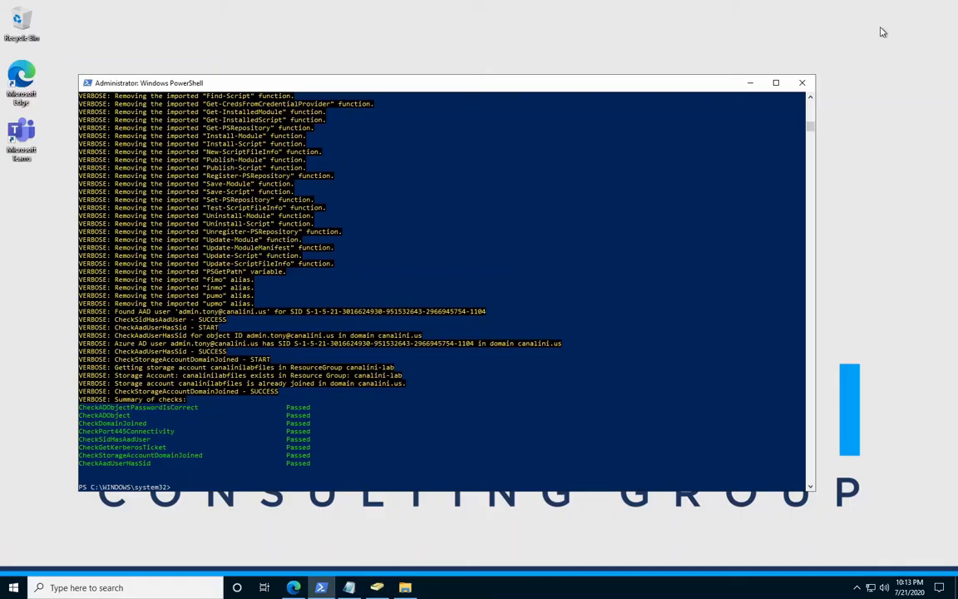
pyautogui.click(751, 83)
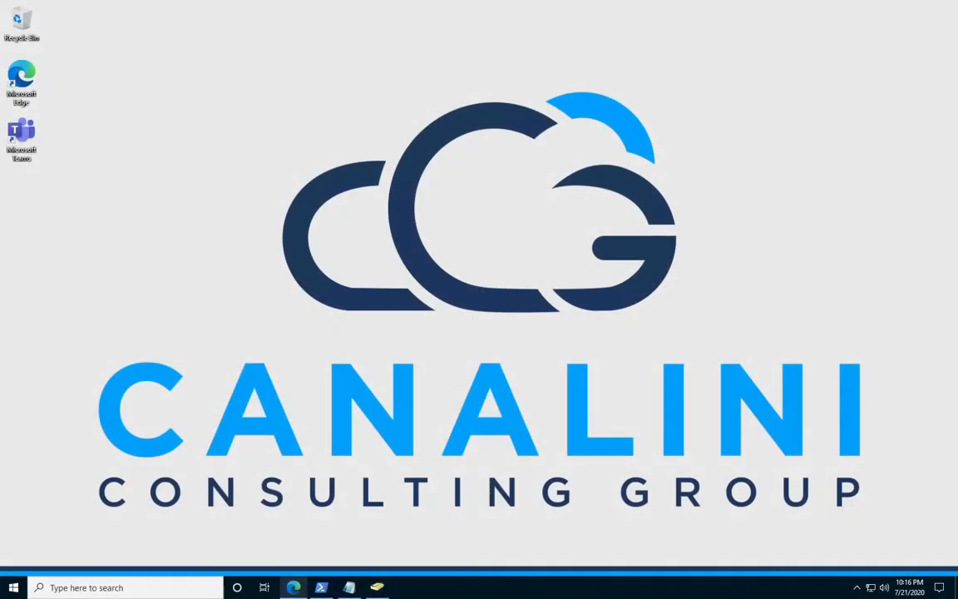
# Switch to Edge, close the GitHub releases page and open the canalinilabfileshare file share of the canalinilabfiles storage account.
pyautogui.click(294, 588)
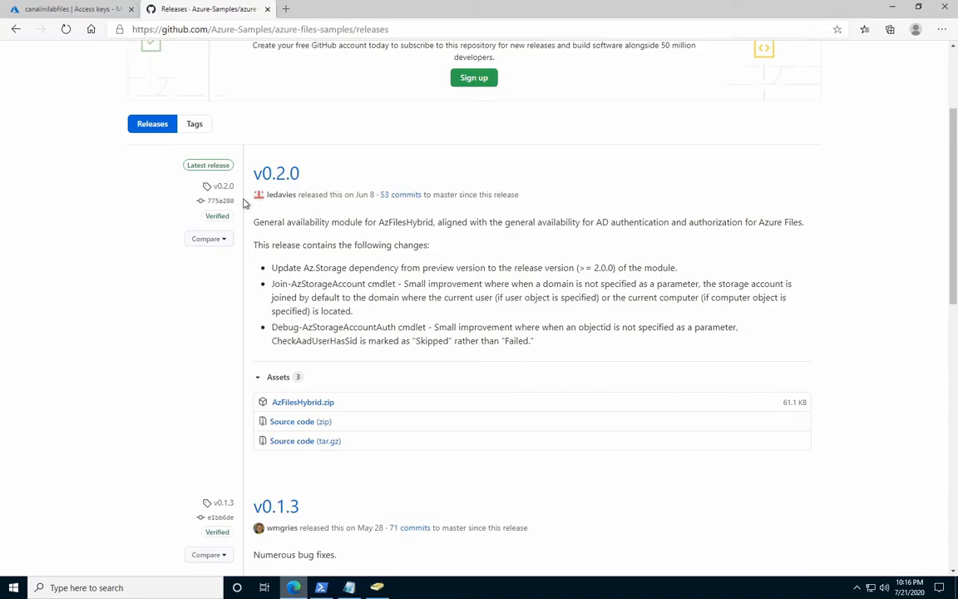
pyautogui.click(267, 10)
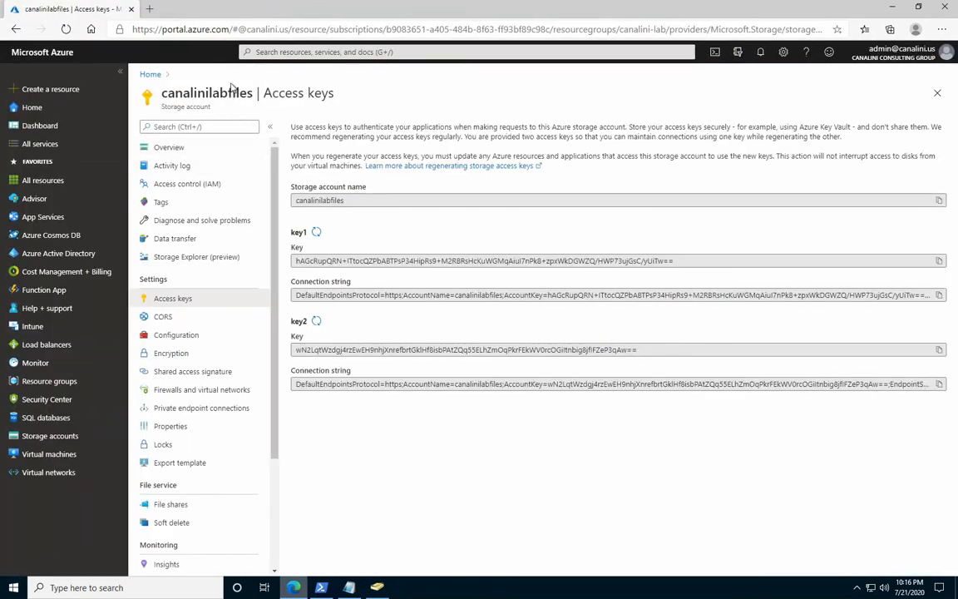
pyautogui.click(169, 148)
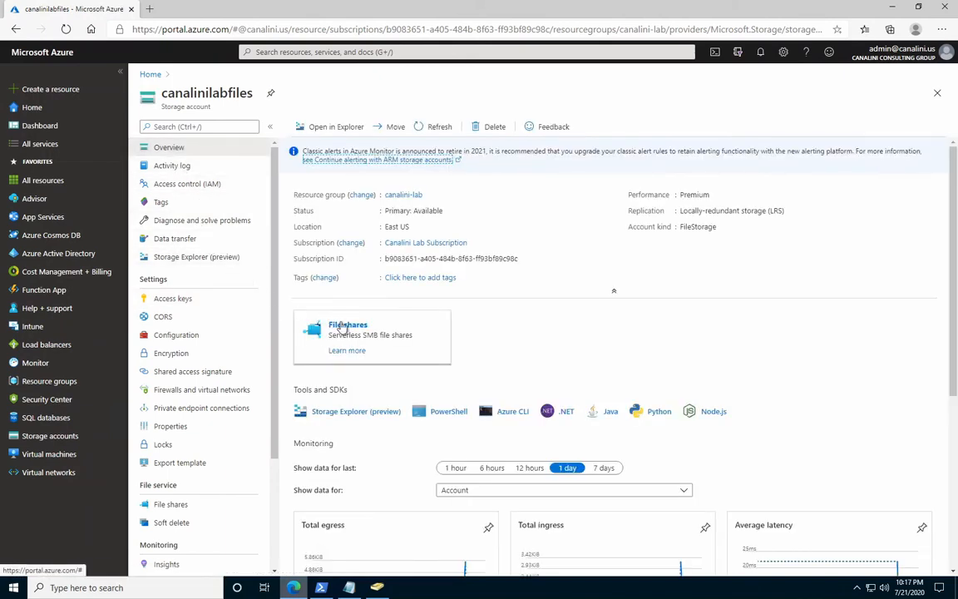
pyautogui.click(355, 330)
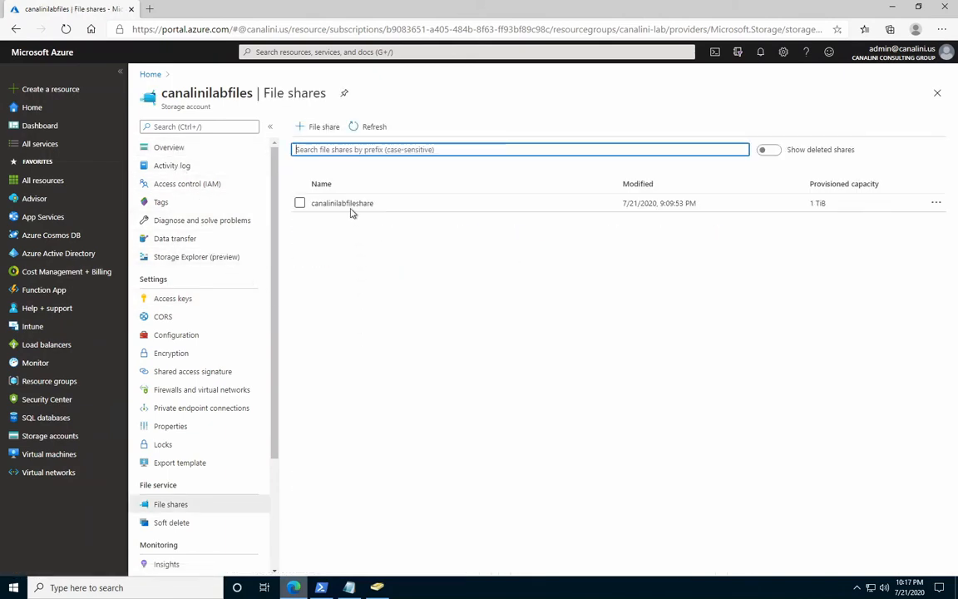
pyautogui.click(344, 204)
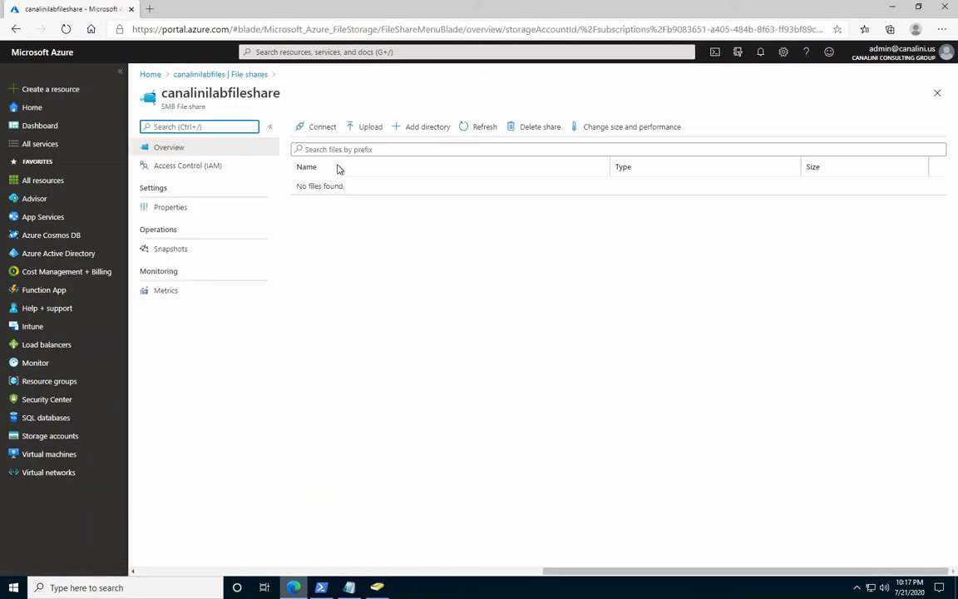
# Start a role assignment in the access control of canalinilabfileshare and choose the Storage File Data SMB Share Elevated Contributor role.
pyautogui.click(203, 167)
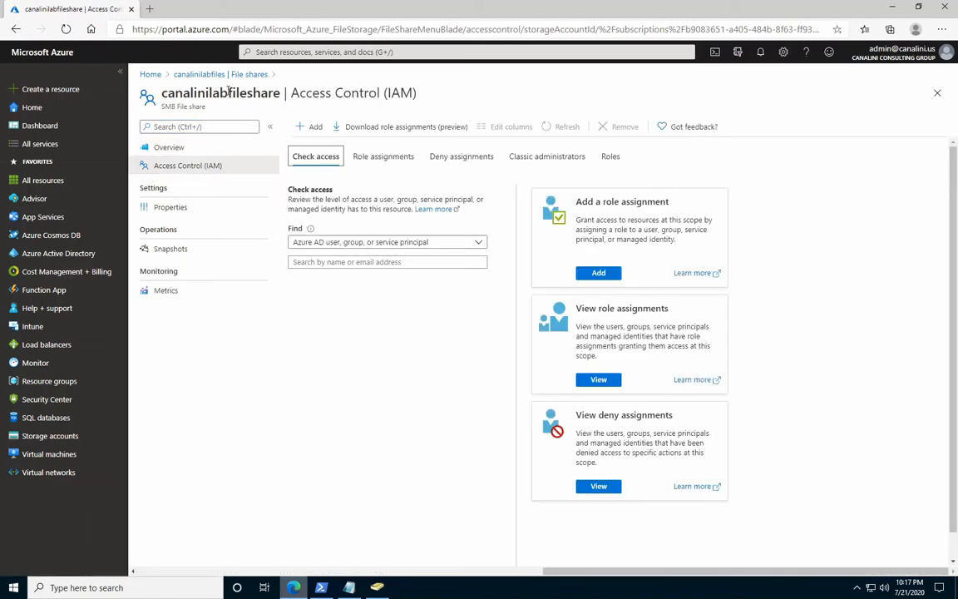
pyautogui.click(310, 129)
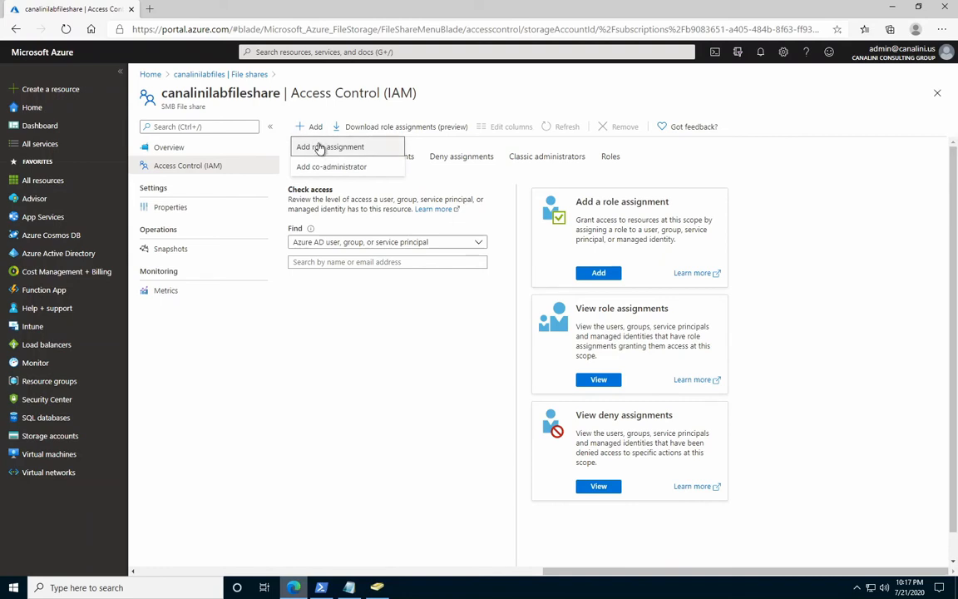
pyautogui.click(319, 147)
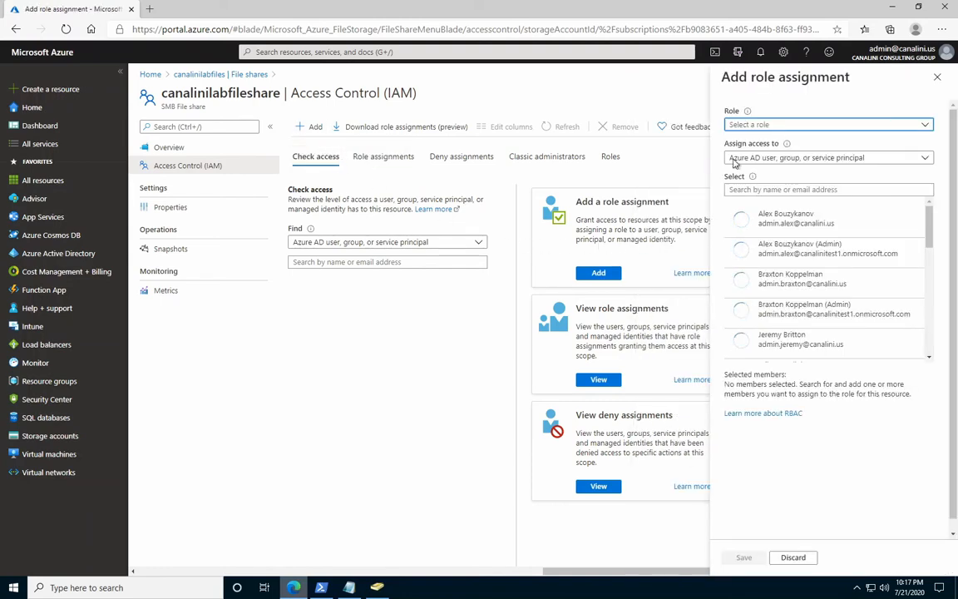
pyautogui.click(750, 126)
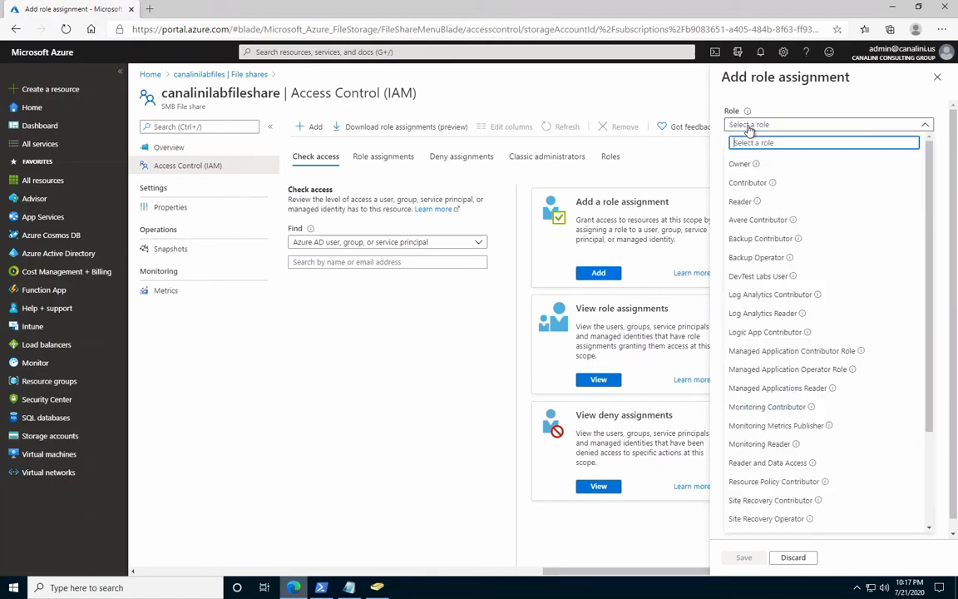
pyautogui.scroll(-3, 871, 223)
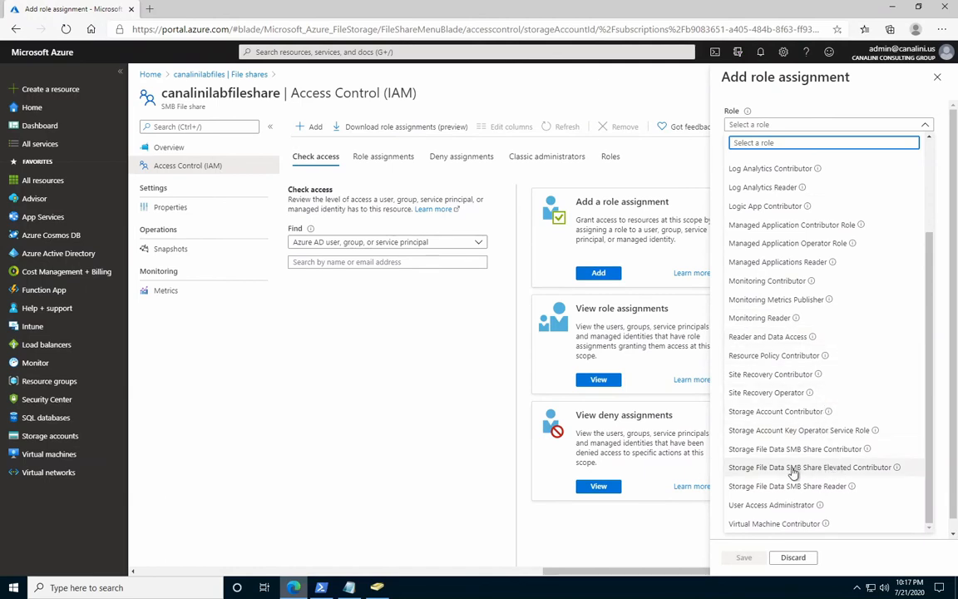
pyautogui.moveTo(898, 469)
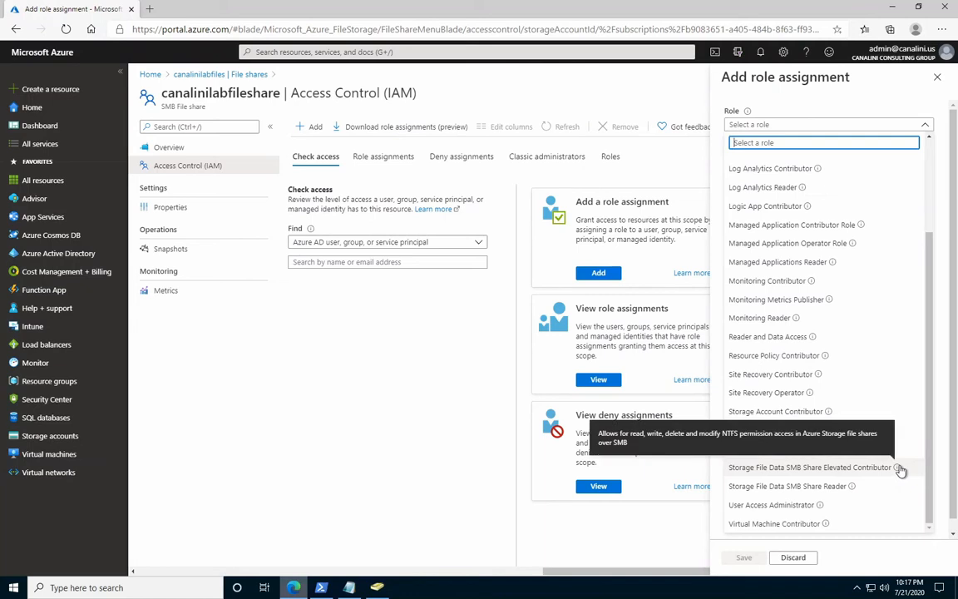
pyautogui.click(814, 468)
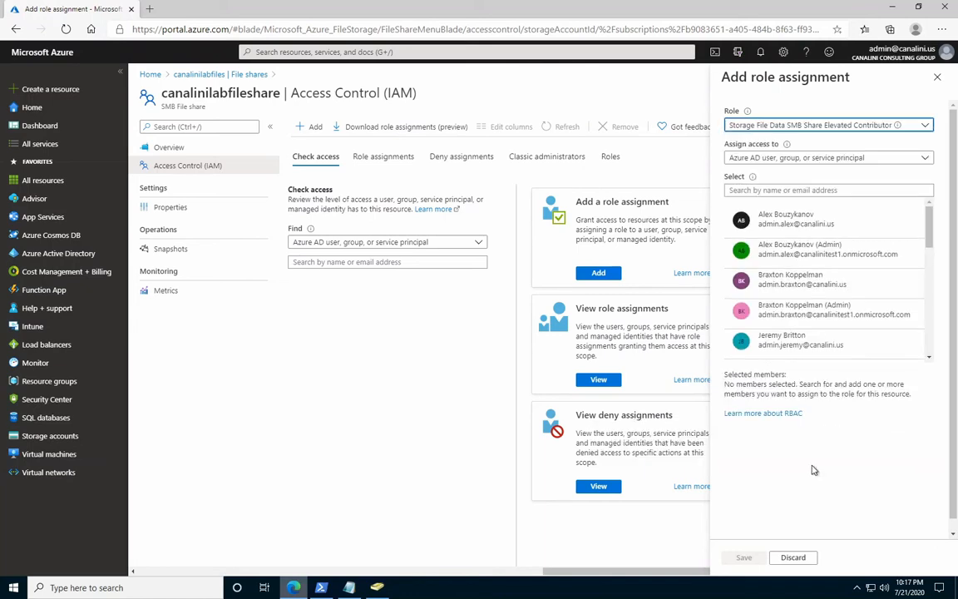
# Find the administrator's personal admin account, add it as the role member, save the assignment and dismiss the notification.
pyautogui.click(745, 190)
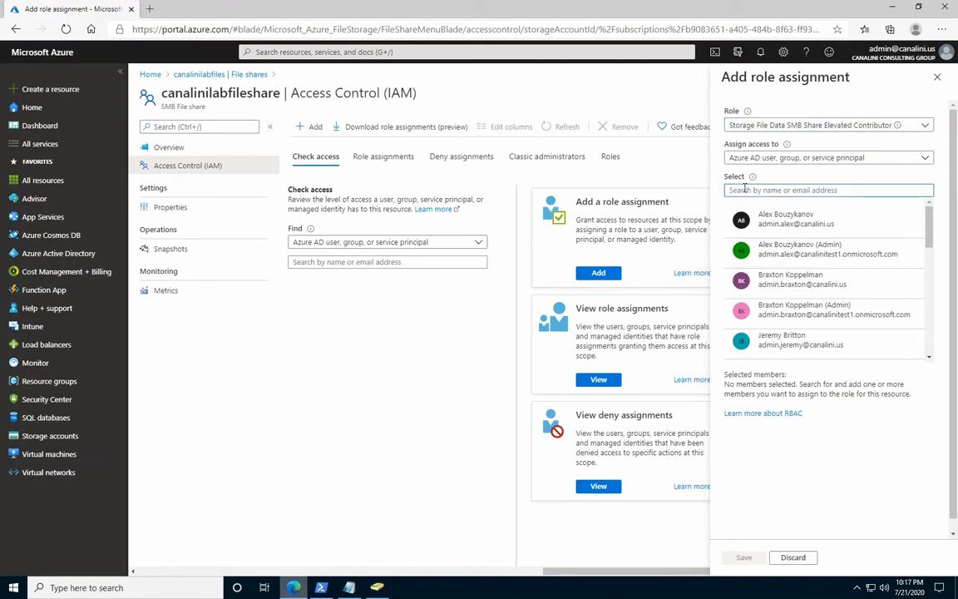
pyautogui.write('admin.tony')
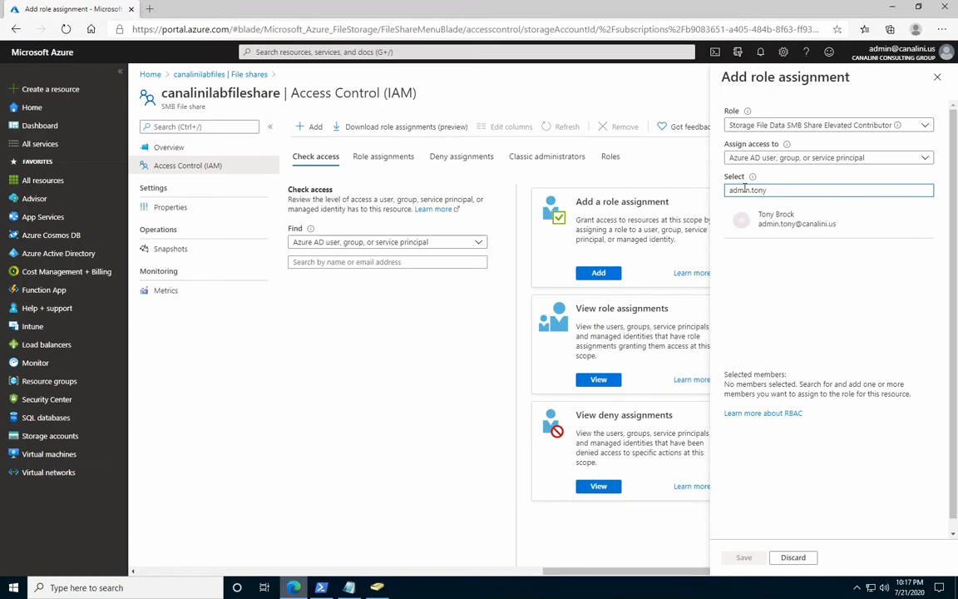
pyautogui.click(819, 229)
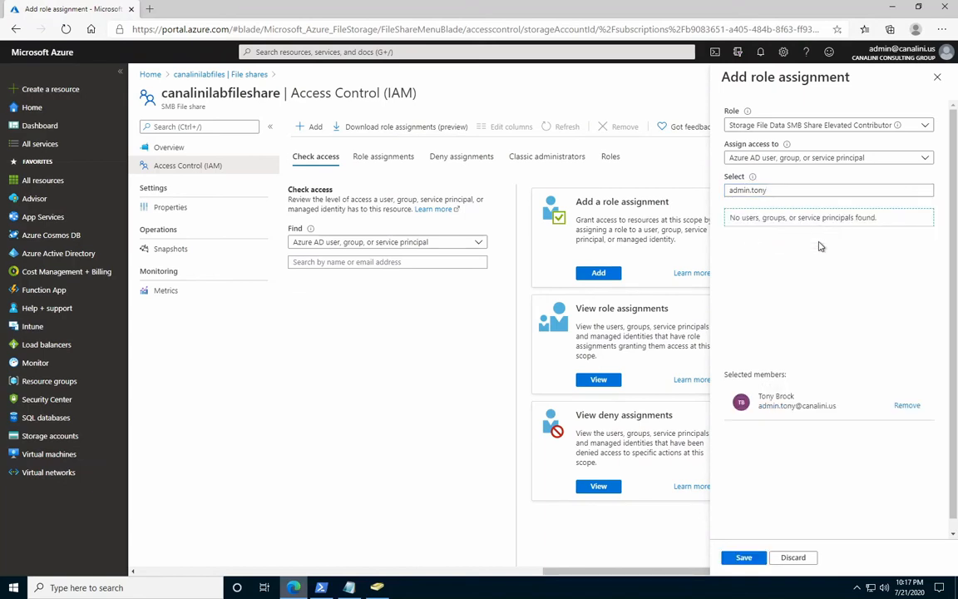
pyautogui.click(745, 558)
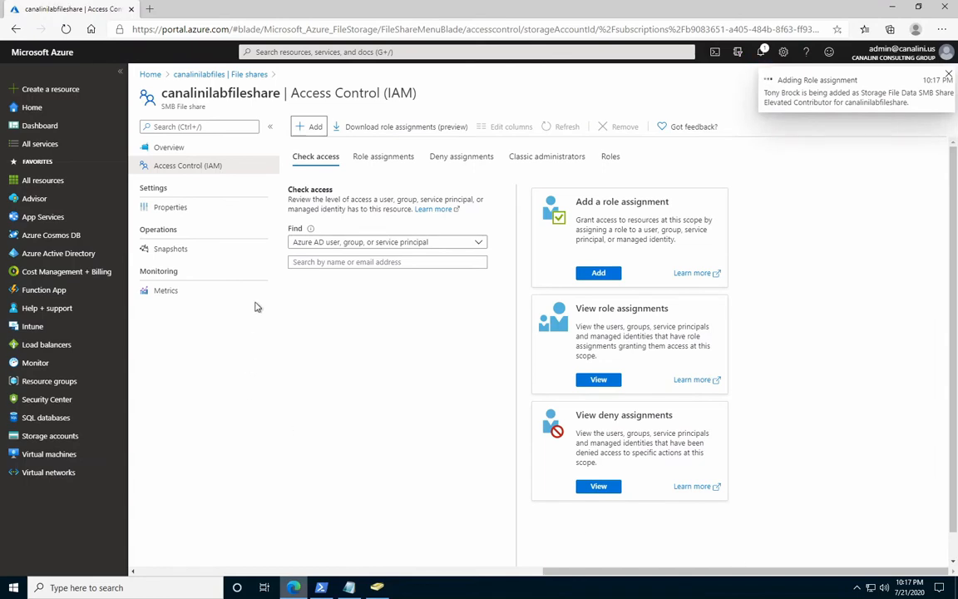
pyautogui.click(948, 76)
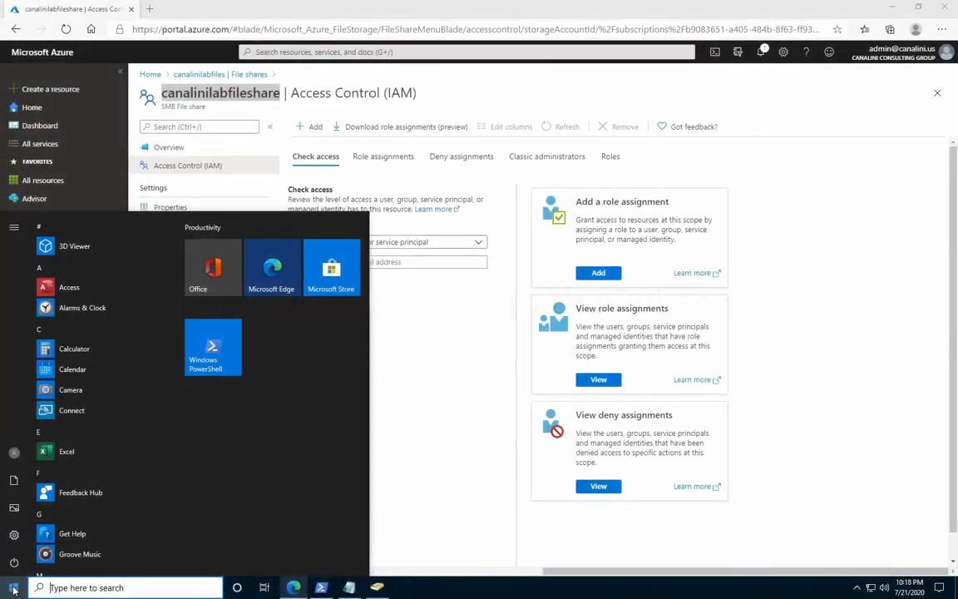
# Open This PC and browse to the network path \\canalinilabfiles.file.core.windows.net\canalinilabfileshare.
pyautogui.write('this')
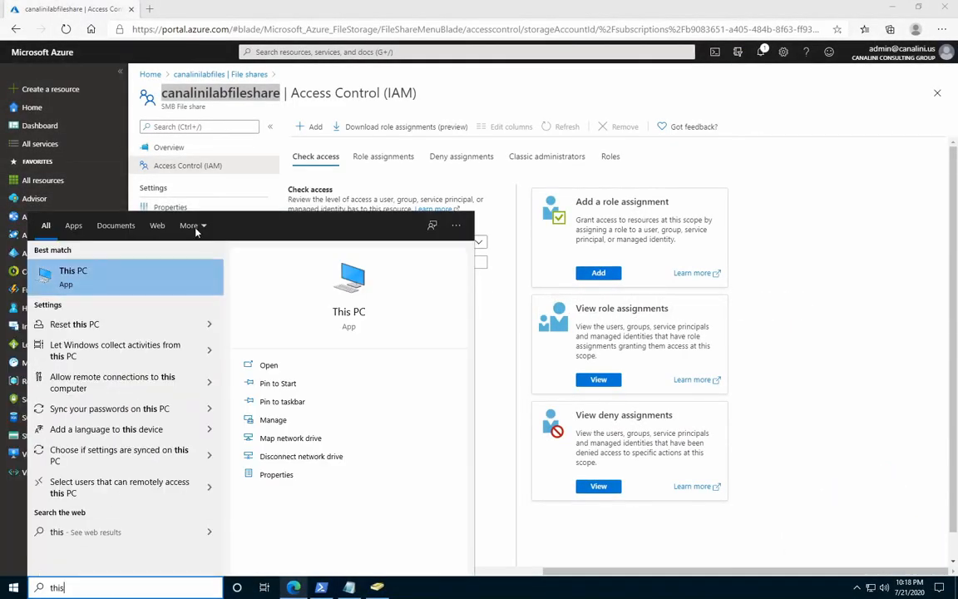
pyautogui.click(90, 264)
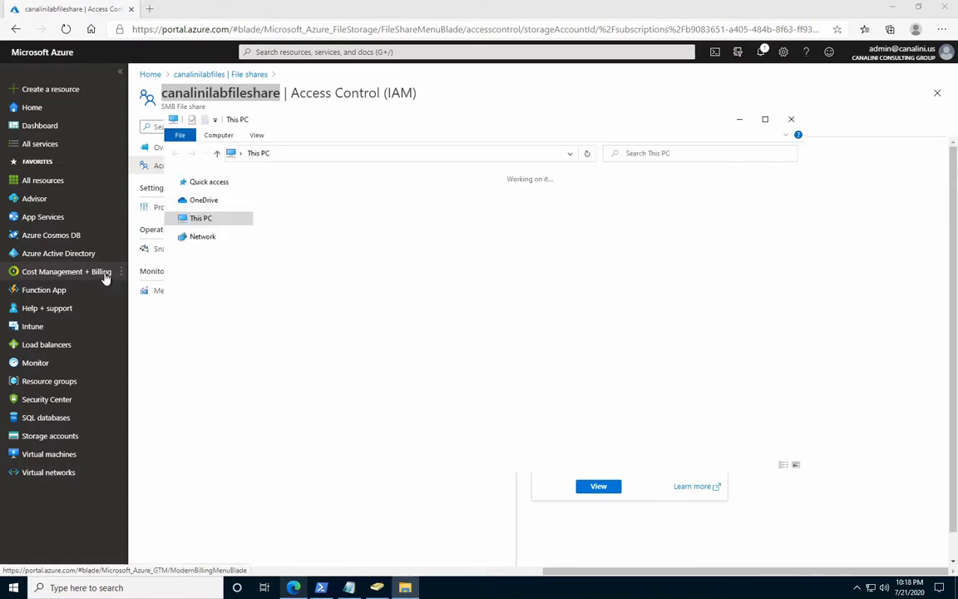
pyautogui.click(569, 154)
pyautogui.click(528, 154)
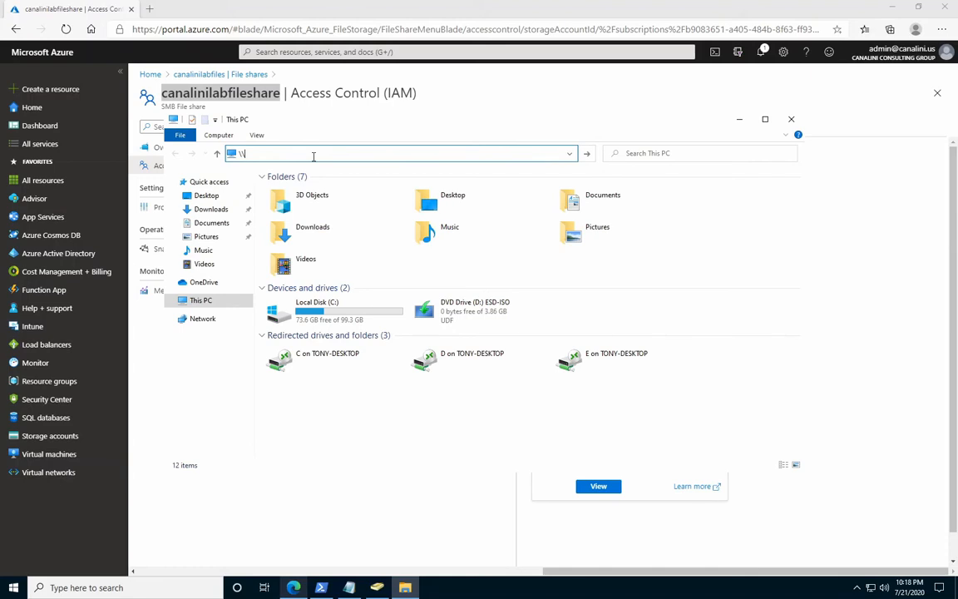
pyautogui.write('canalinilabfiles.file.')
pyautogui.write('core.windows.')
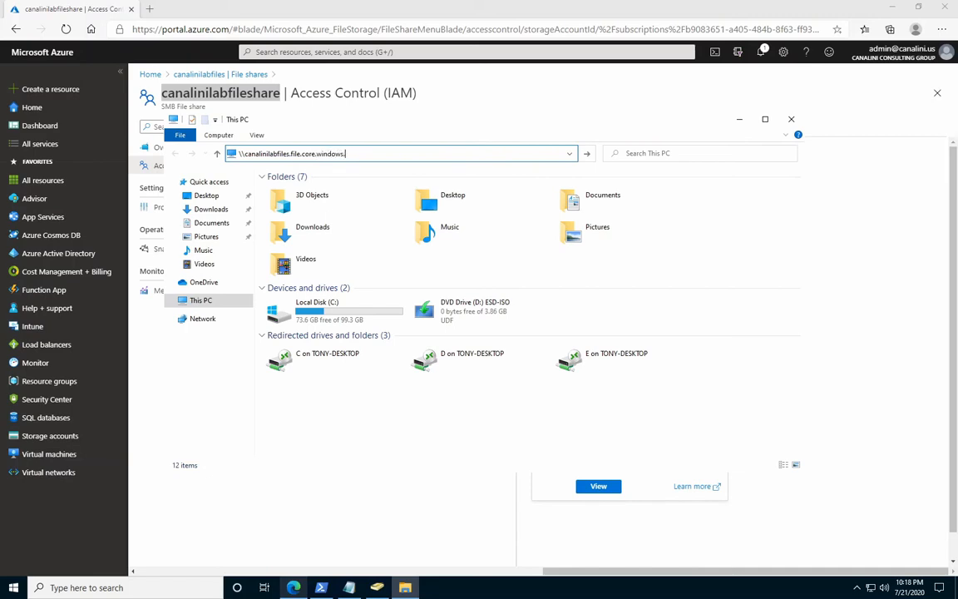
pyautogui.write('net\\')
pyautogui.write('canalinilabfileshare')
pyautogui.click(458, 153)
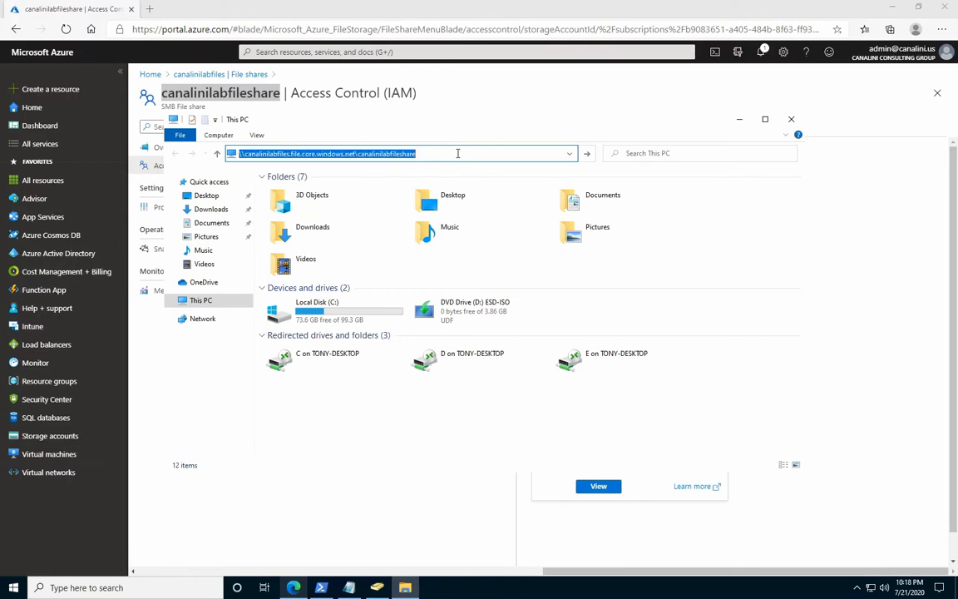
pyautogui.press('Return')
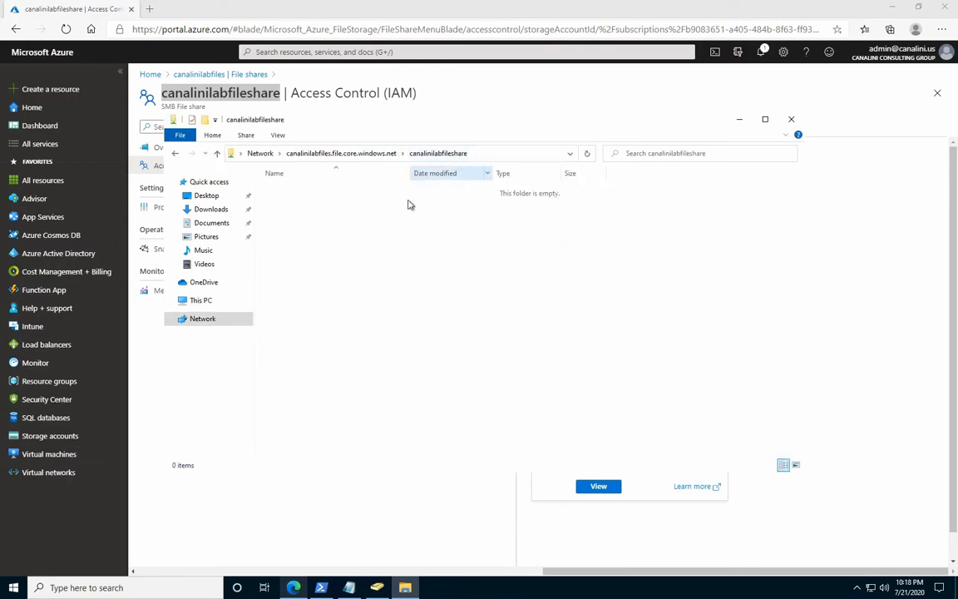
# Create a folder named Test in the root of the canalinilabfileshare share.
pyautogui.rightClick(311, 204)
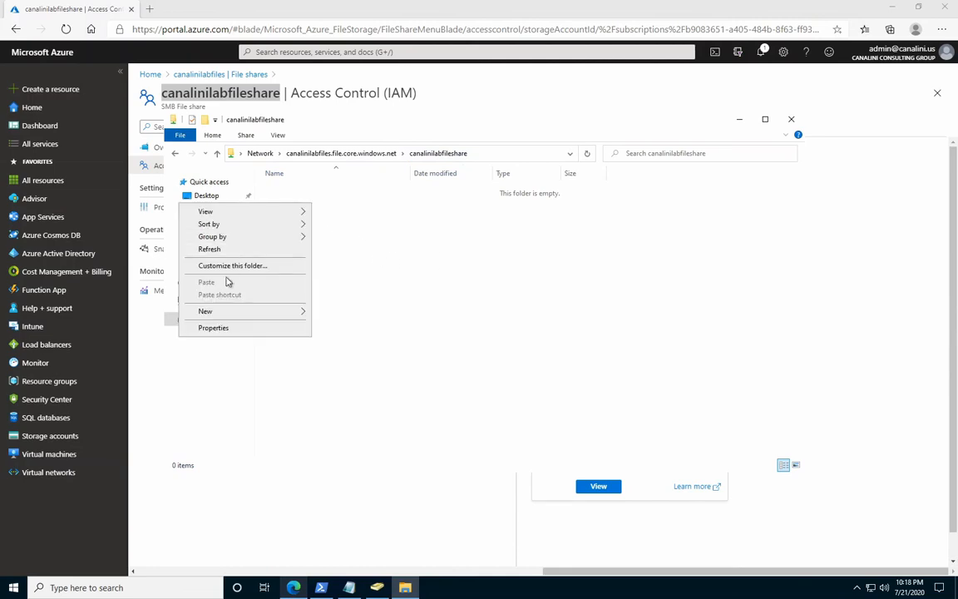
pyautogui.moveTo(221, 313)
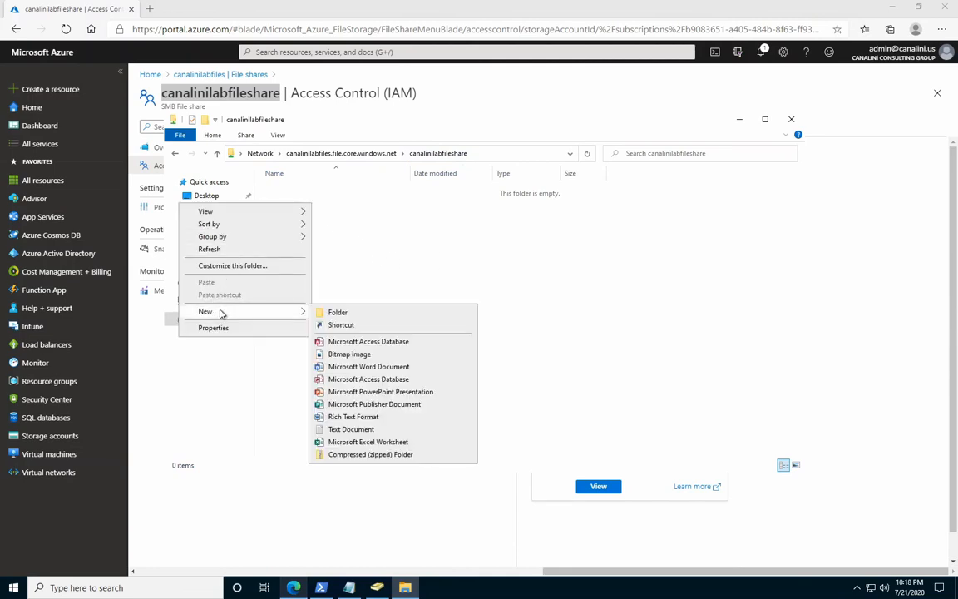
pyautogui.click(325, 312)
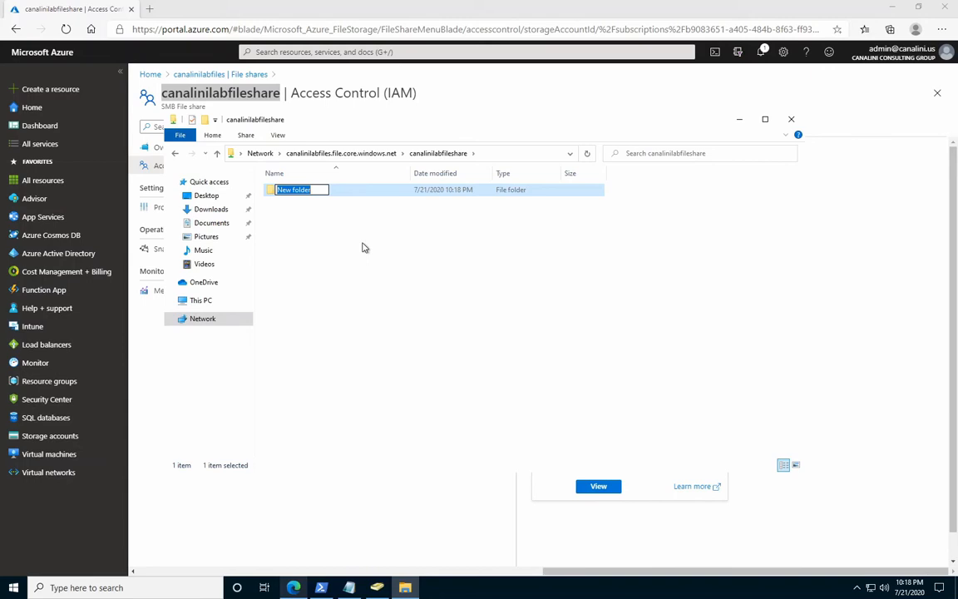
pyautogui.write('Test')
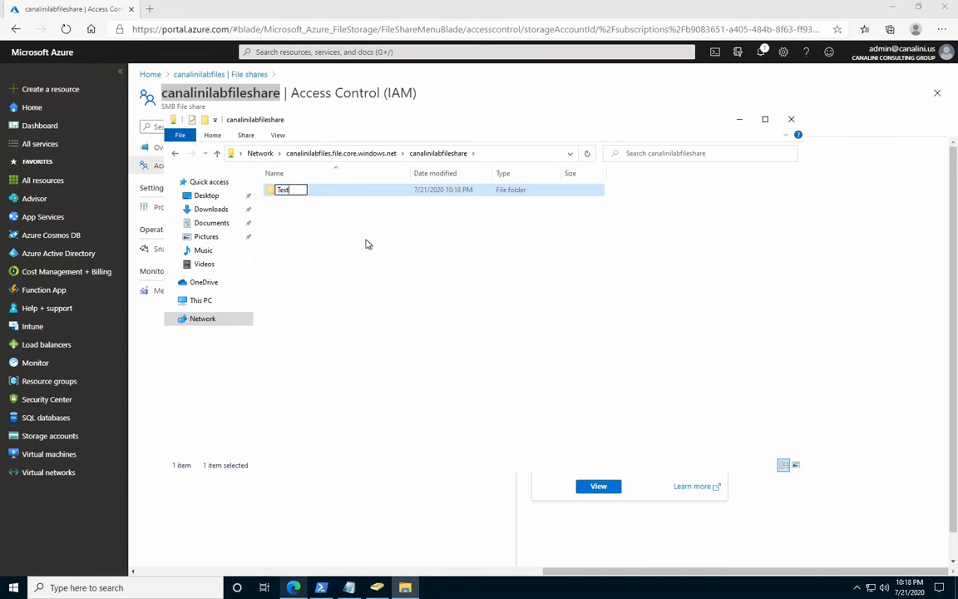
pyautogui.press('Return')
# Open the Test folder and create a text document named Files.txt in it.
pyautogui.doubleClick(291, 193)
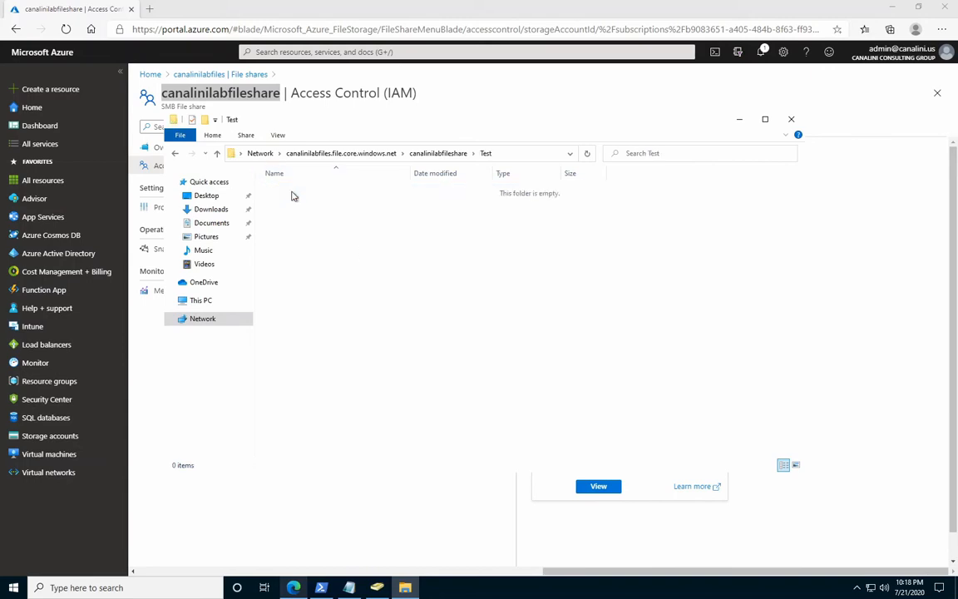
pyautogui.rightClick(316, 220)
pyautogui.moveTo(246, 339)
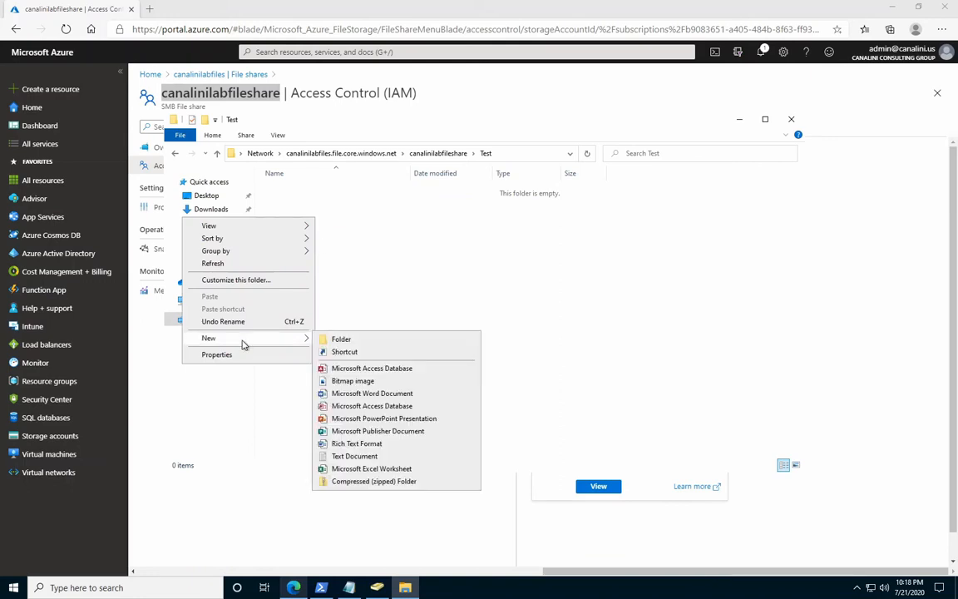
pyautogui.click(352, 457)
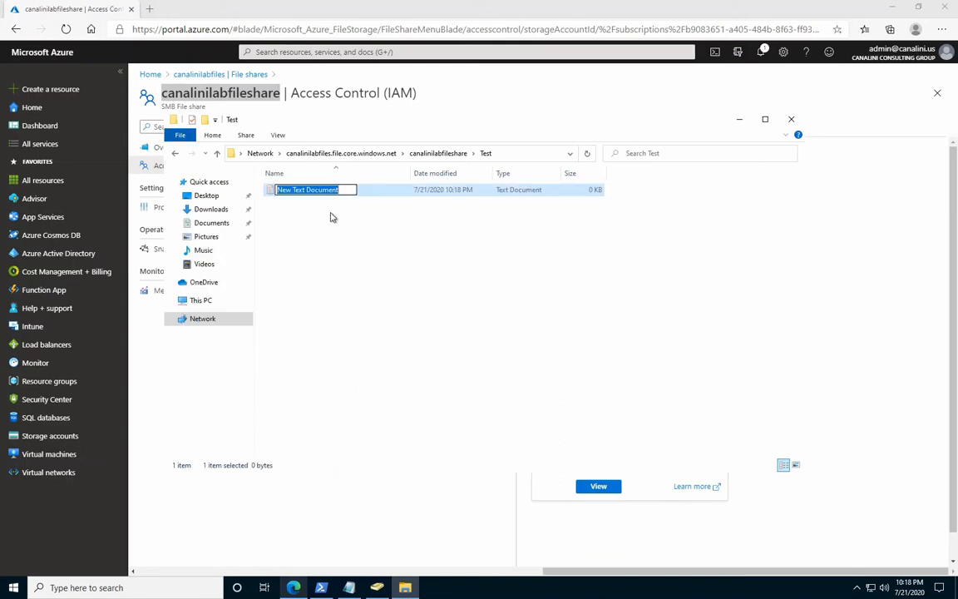
pyautogui.write('Files.txt')
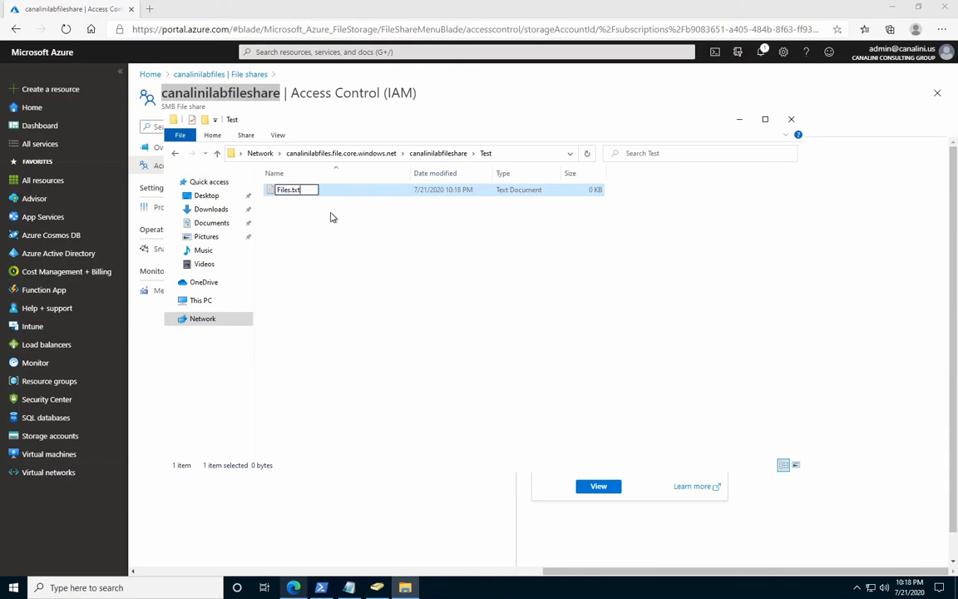
pyautogui.press('Return')
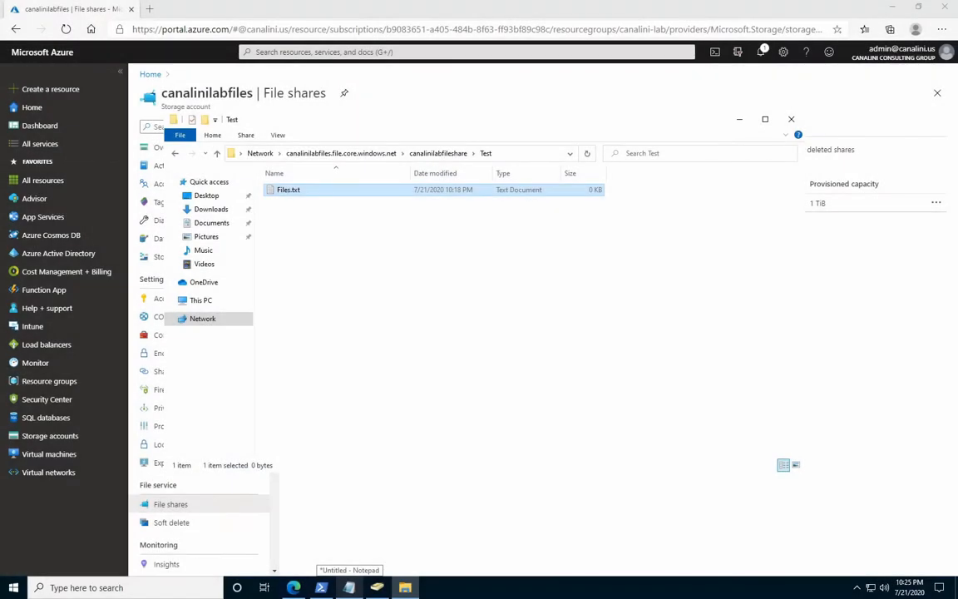
# Minimize the file window and review the canalinilabfiles firewall and virtual network settings and its Active Directory configuration.
pyautogui.click(740, 119)
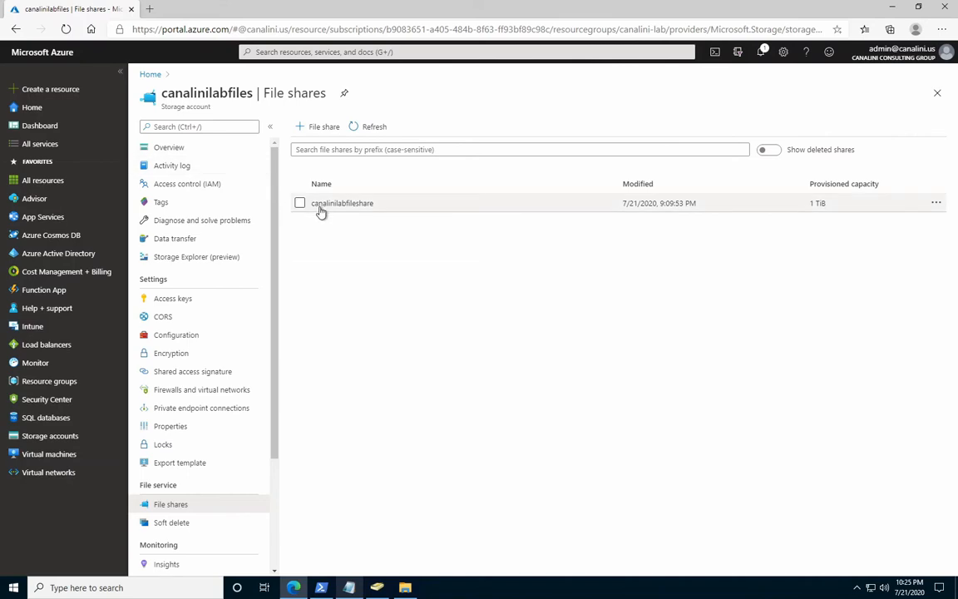
pyautogui.click(243, 390)
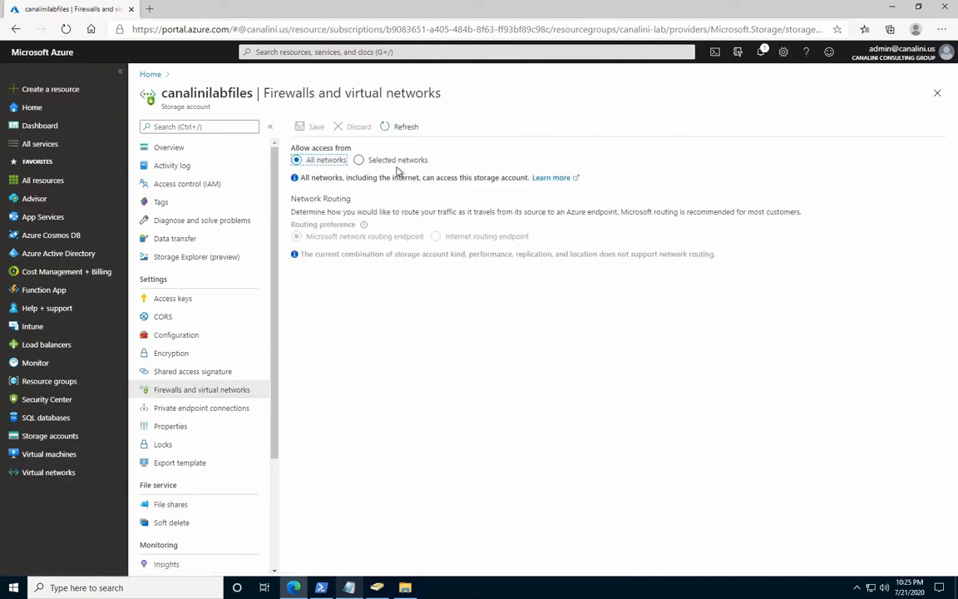
pyautogui.click(187, 335)
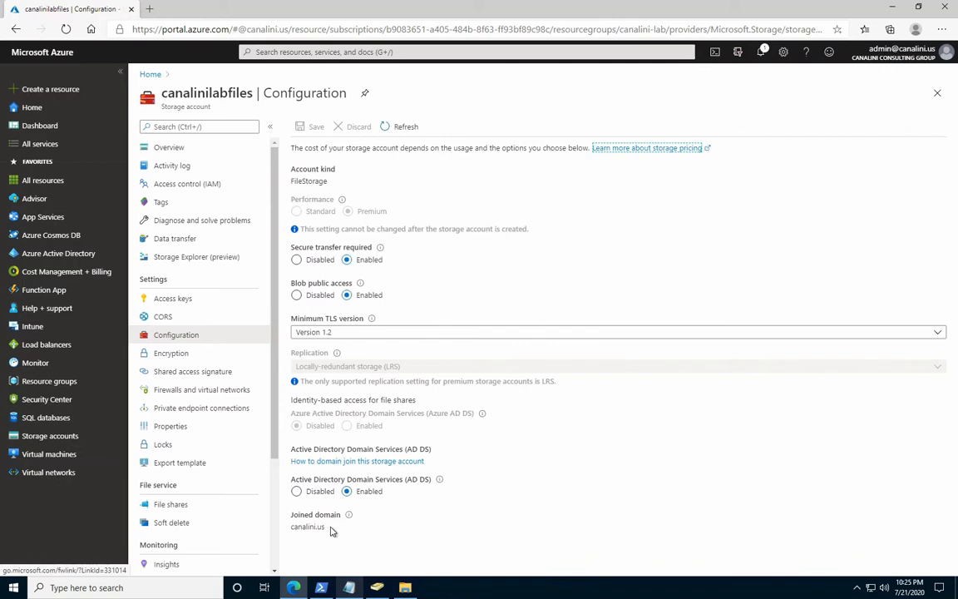
pyautogui.moveTo(351, 519)
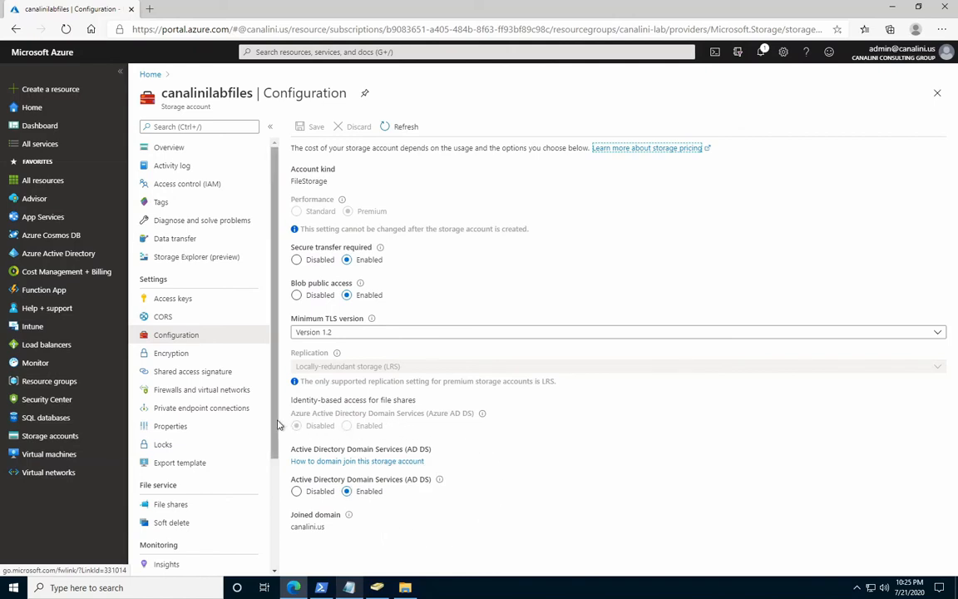
# Start a new private endpoint for canalinilabfiles, name it endpoint-lab, and proceed to the resource settings.
pyautogui.click(221, 408)
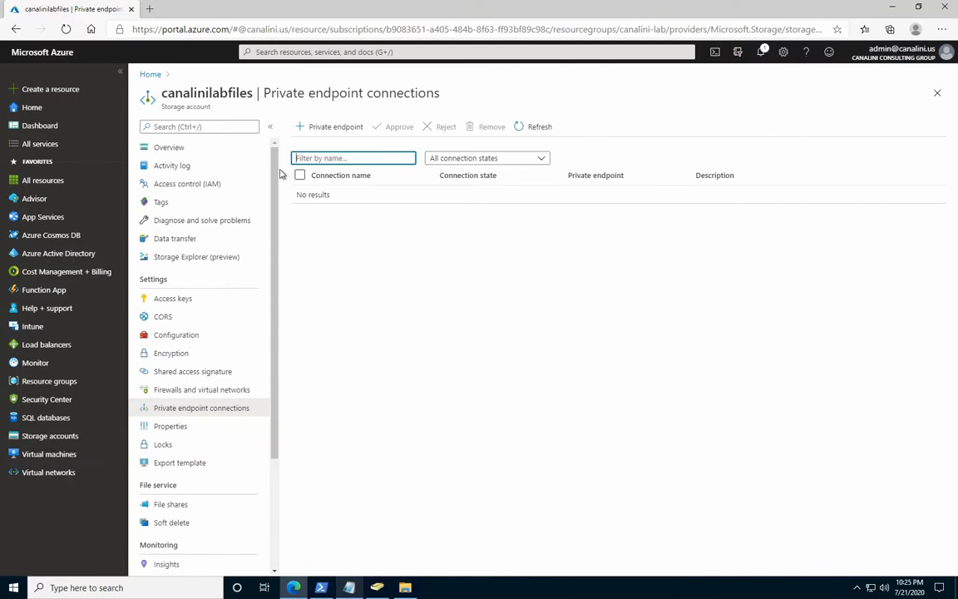
pyautogui.click(312, 127)
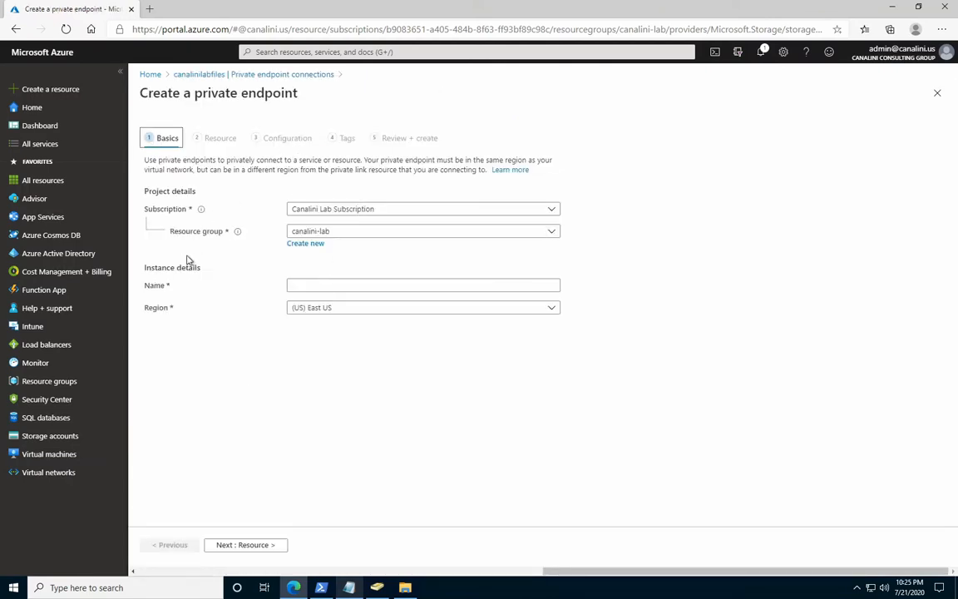
pyautogui.click(295, 284)
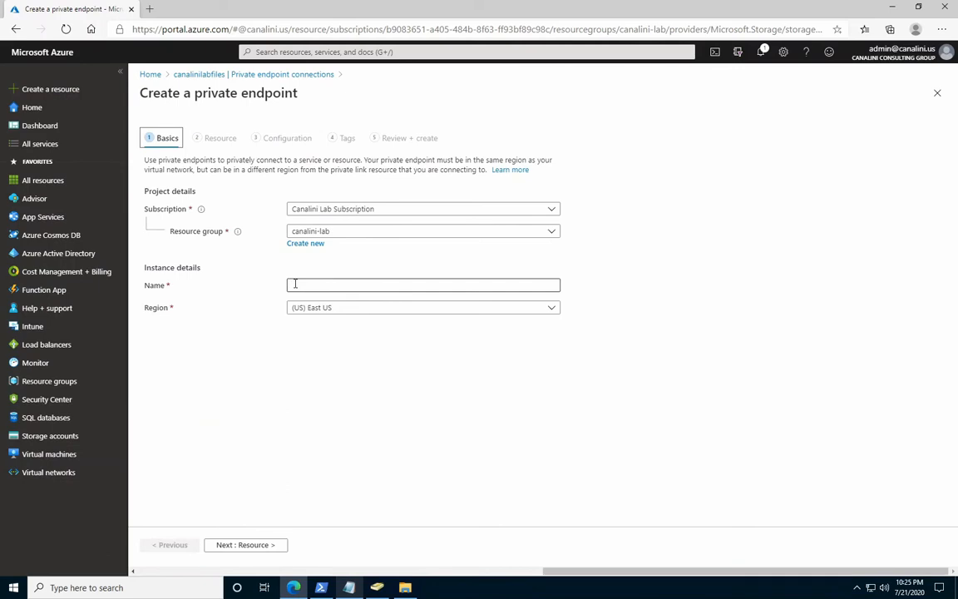
pyautogui.click(295, 284)
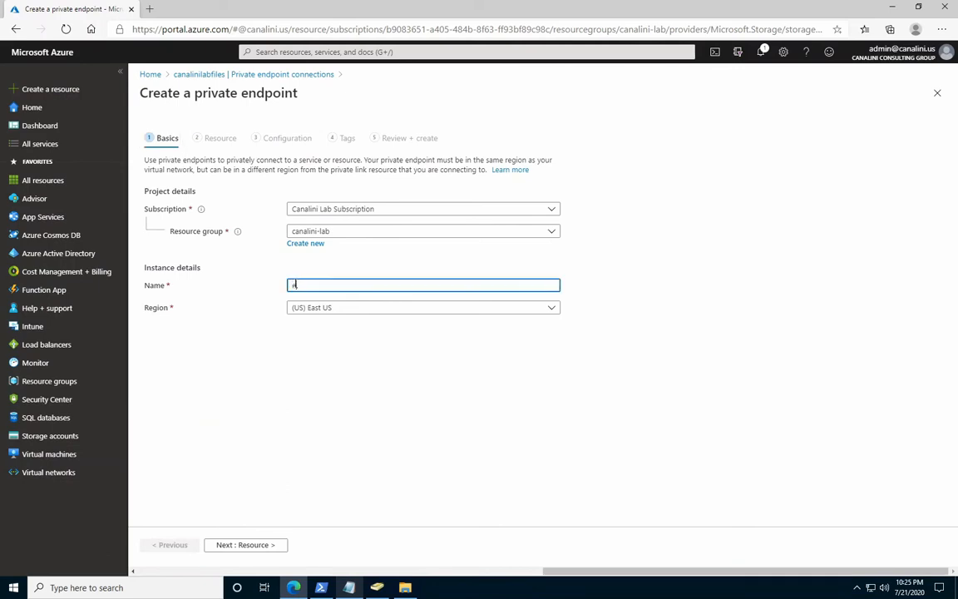
pyautogui.write('endpoint-lab')
pyautogui.click(236, 543)
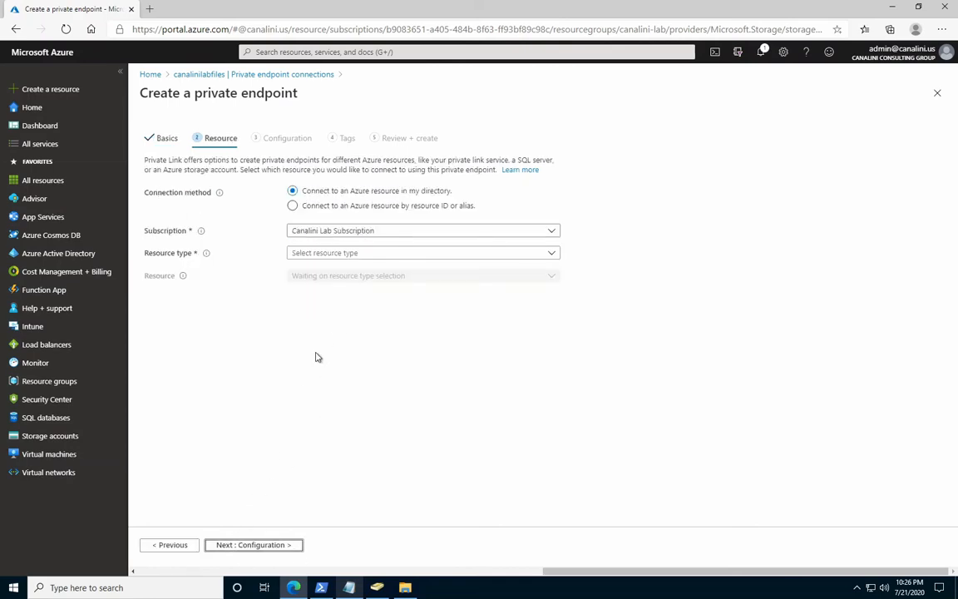
# Set the endpoint's resource type to Microsoft.Storage/storageAccounts, resource to canalinilabfiles and target sub-resource to file, and proceed to the configuration settings.
pyautogui.click(345, 254)
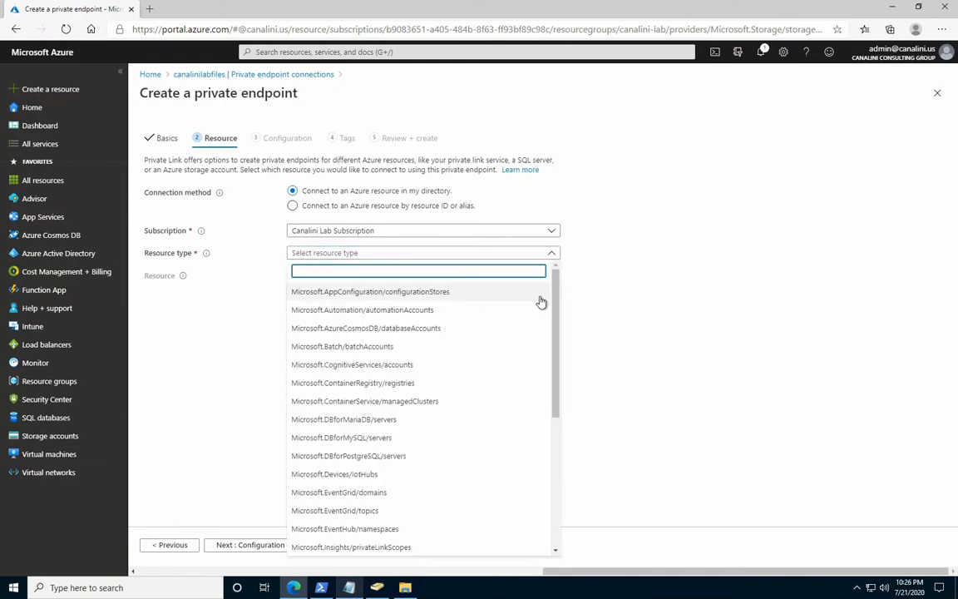
pyautogui.moveTo(556, 344); pyautogui.dragTo(556, 447)
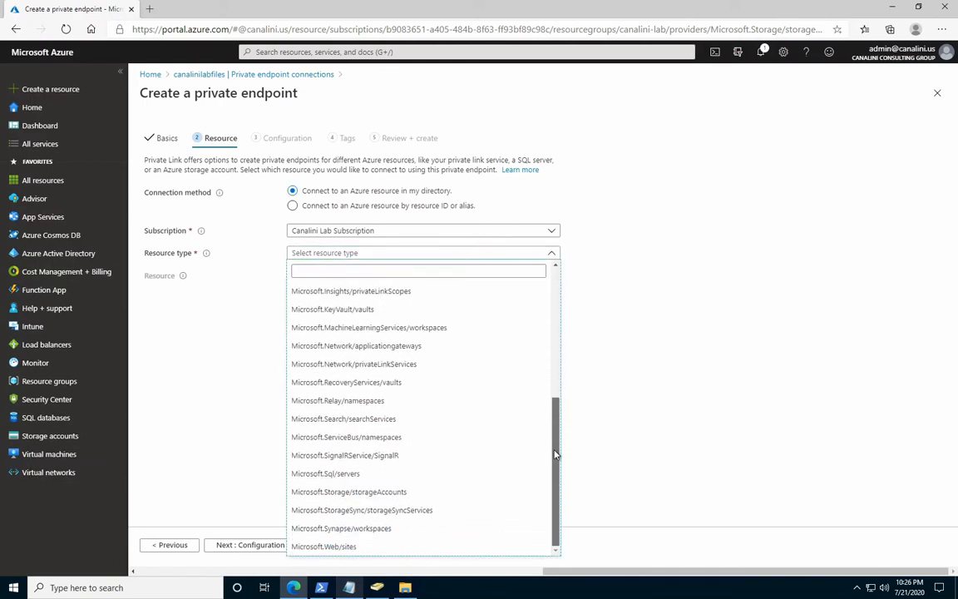
pyautogui.click(374, 500)
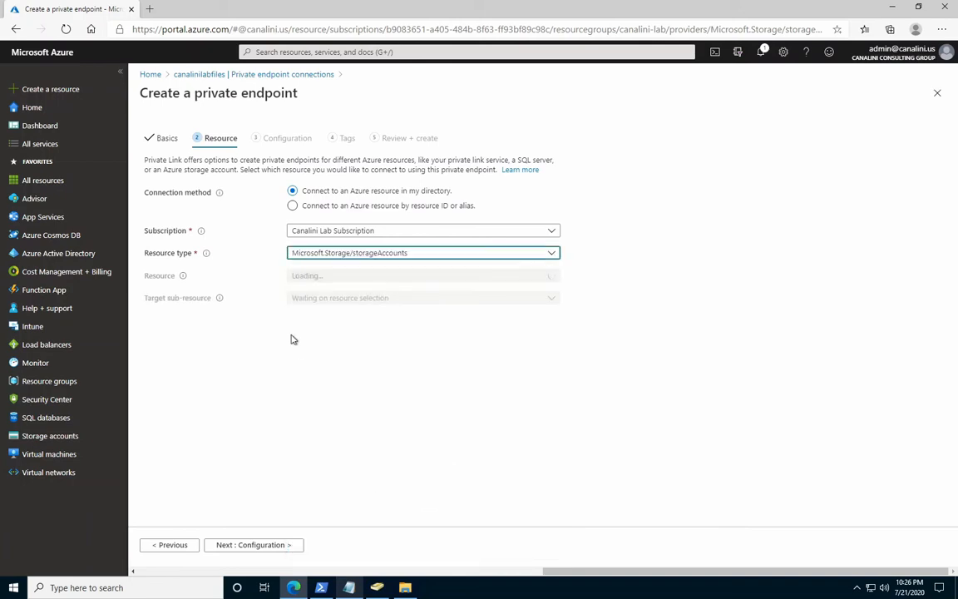
pyautogui.click(305, 280)
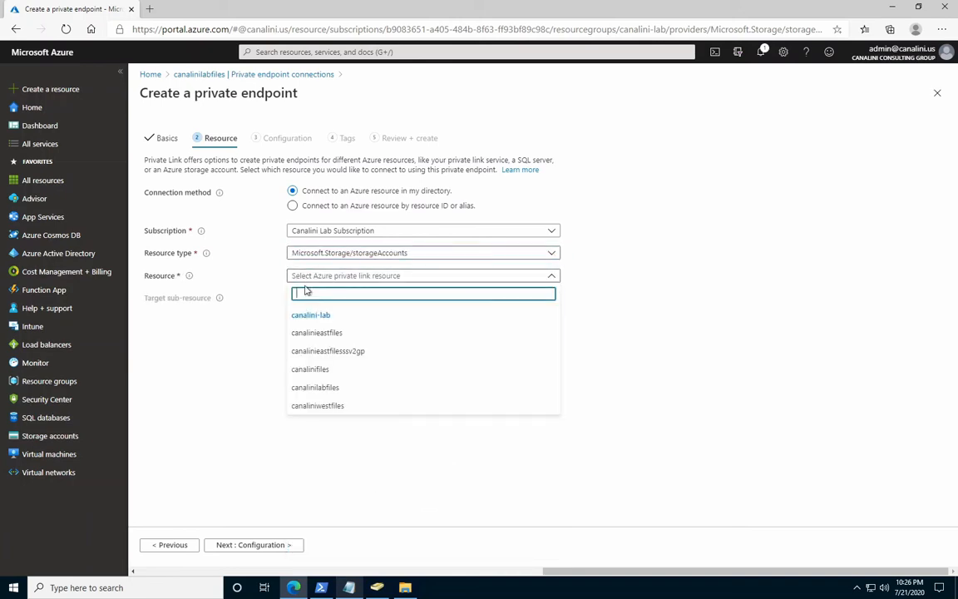
pyautogui.click(353, 391)
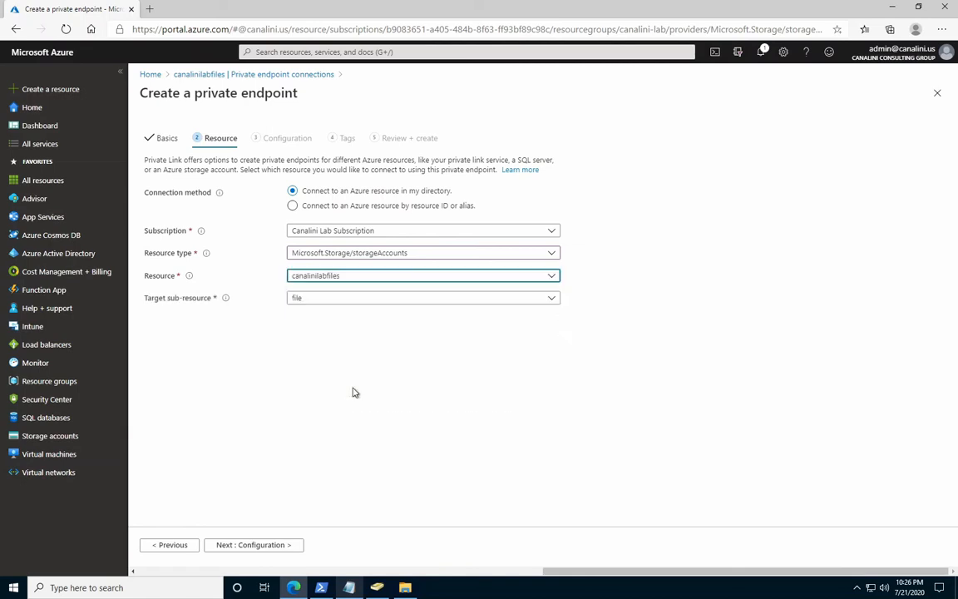
pyautogui.click(329, 299)
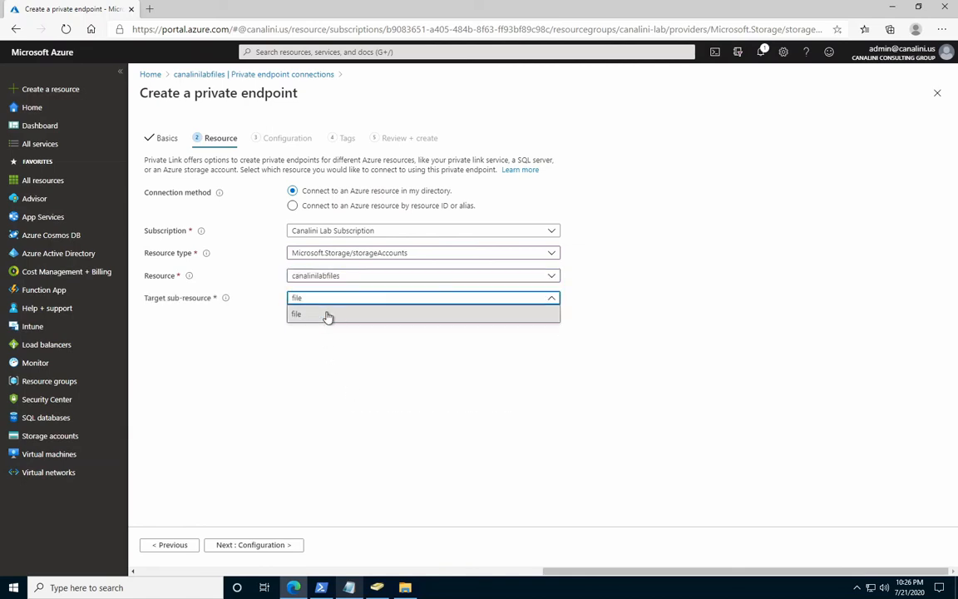
pyautogui.click(332, 313)
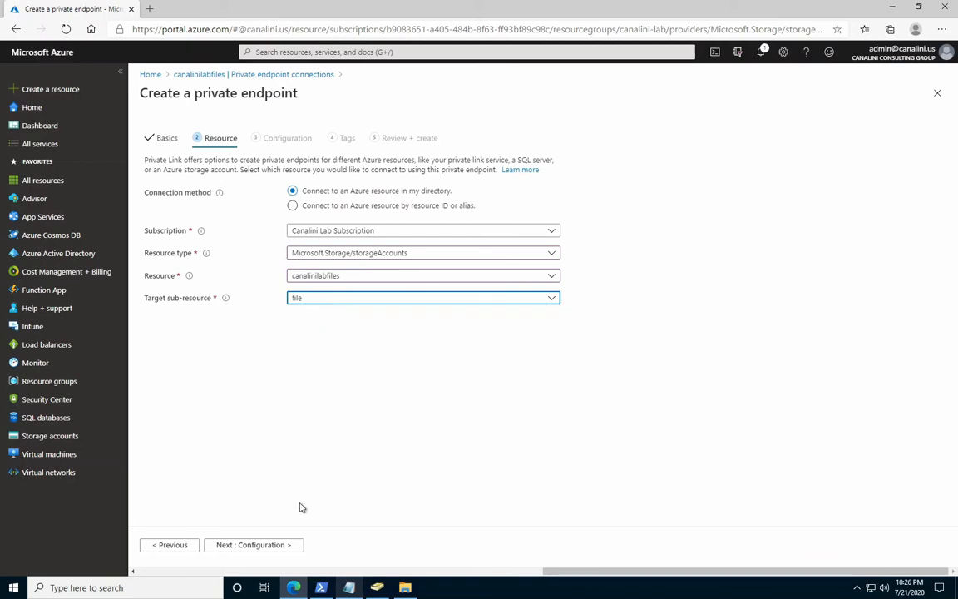
pyautogui.click(220, 546)
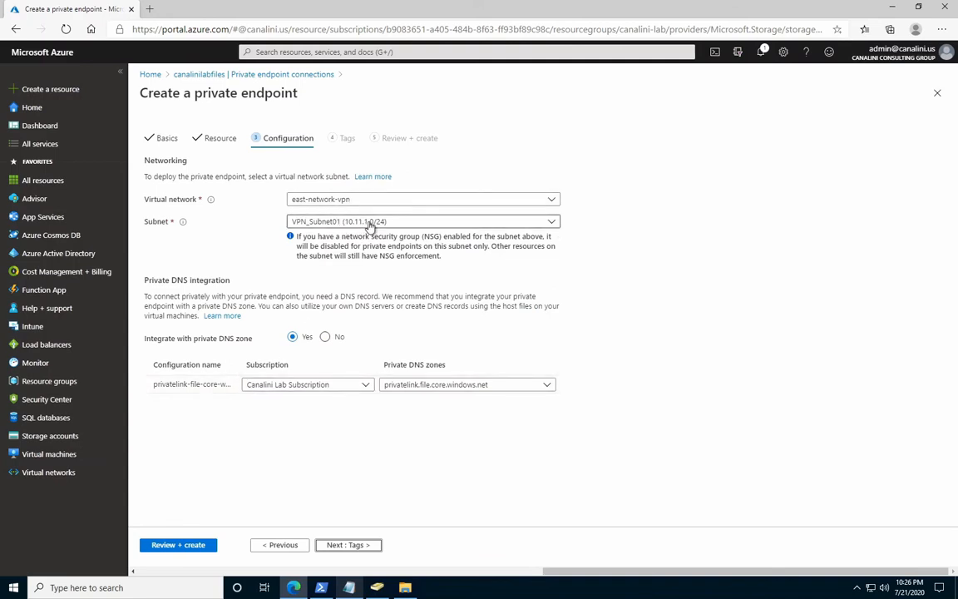
# Place the private endpoint in virtual network east-vnet01 with subnet east-vnet-12-1 (10.12.1.0/24).
pyautogui.click(417, 221)
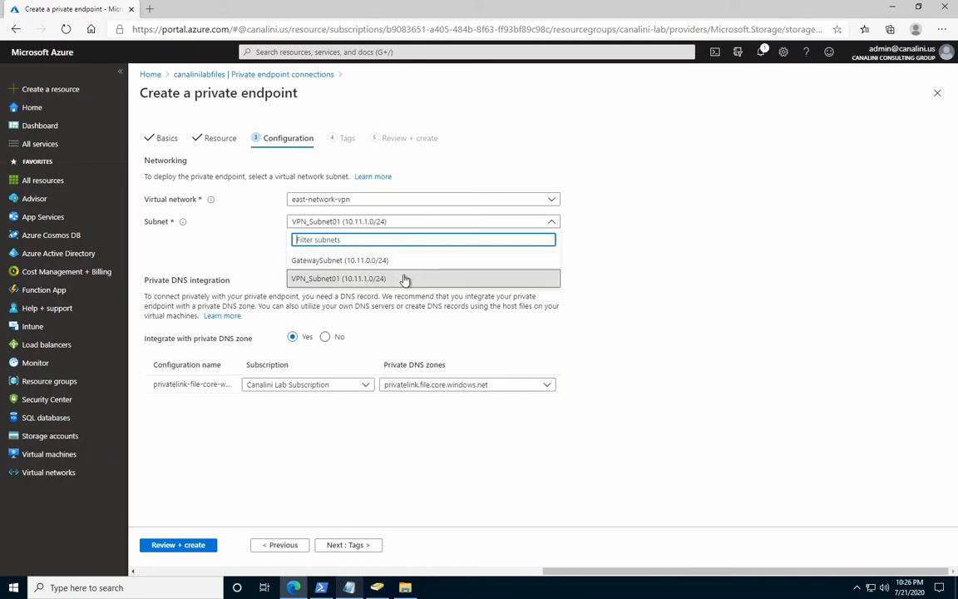
pyautogui.click(402, 315)
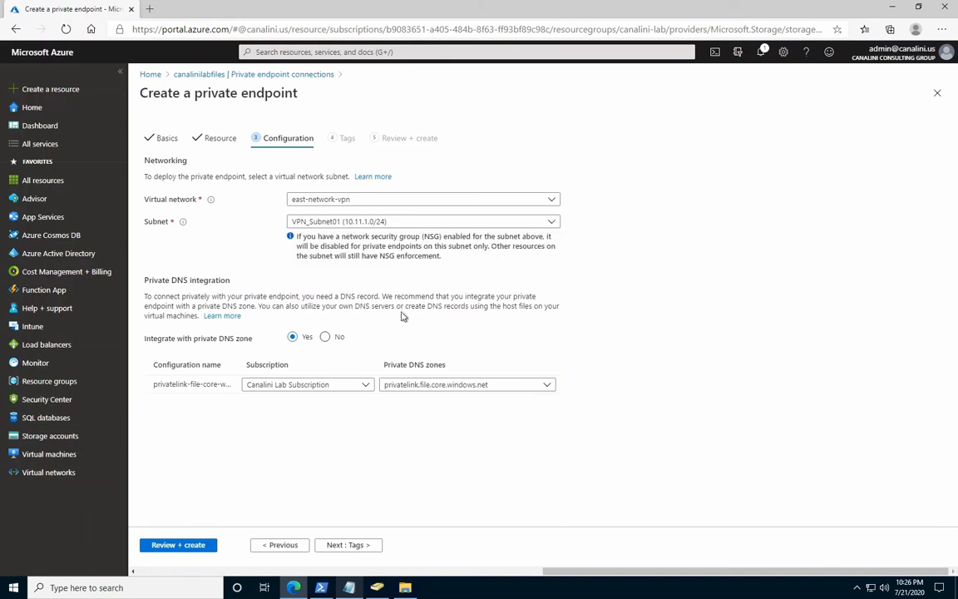
pyautogui.click(372, 200)
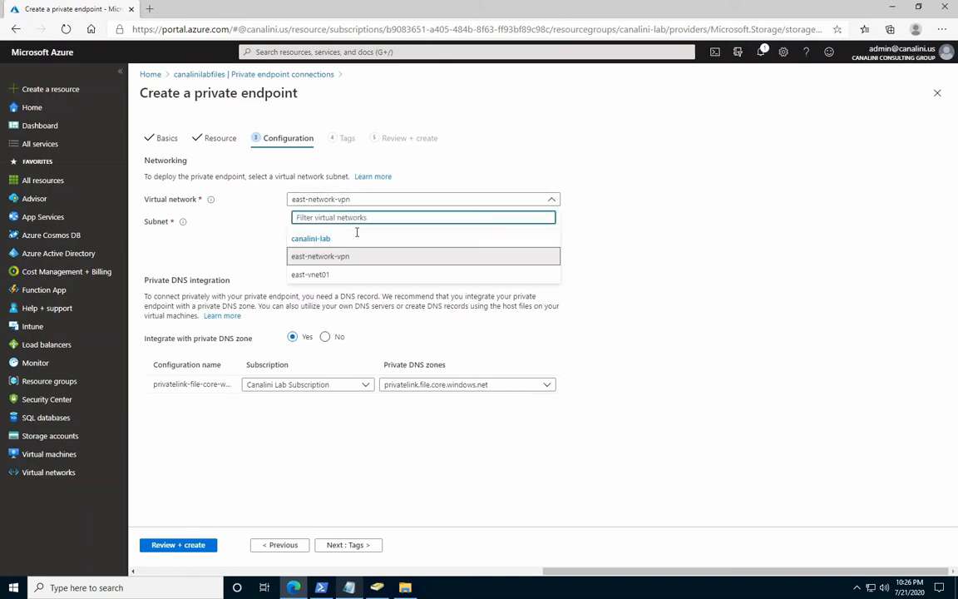
pyautogui.click(323, 275)
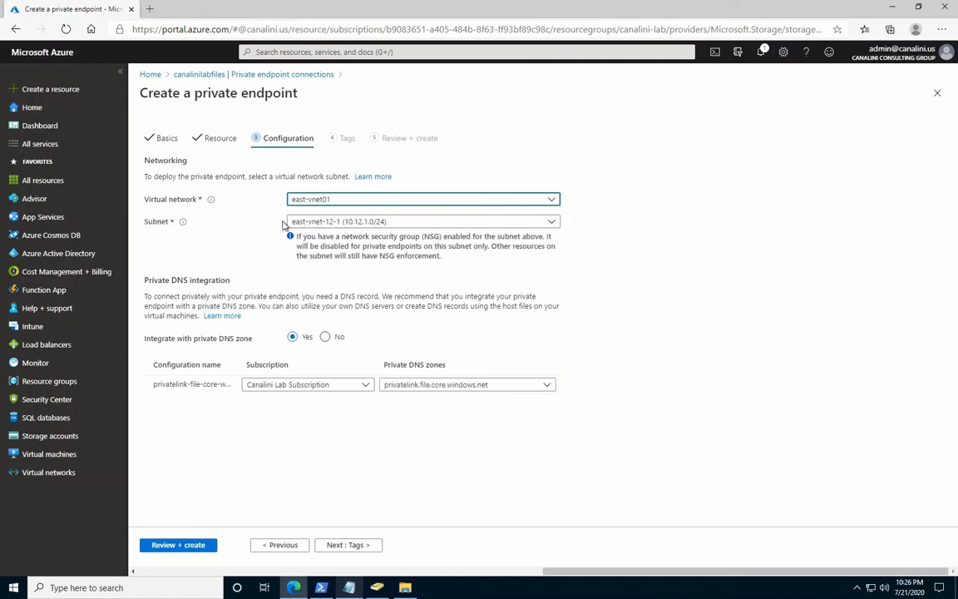
pyautogui.click(372, 222)
pyautogui.click(359, 260)
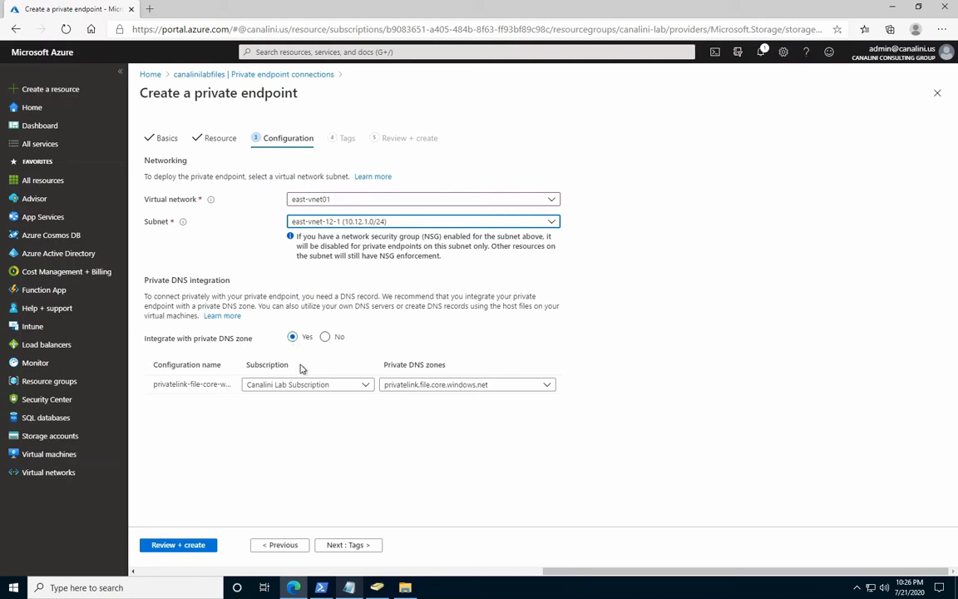
# Select private DNS zone privatelink.file.core.windows.net in Canalini Lab Subscription, then review and create the private endpoint.
pyautogui.click(416, 385)
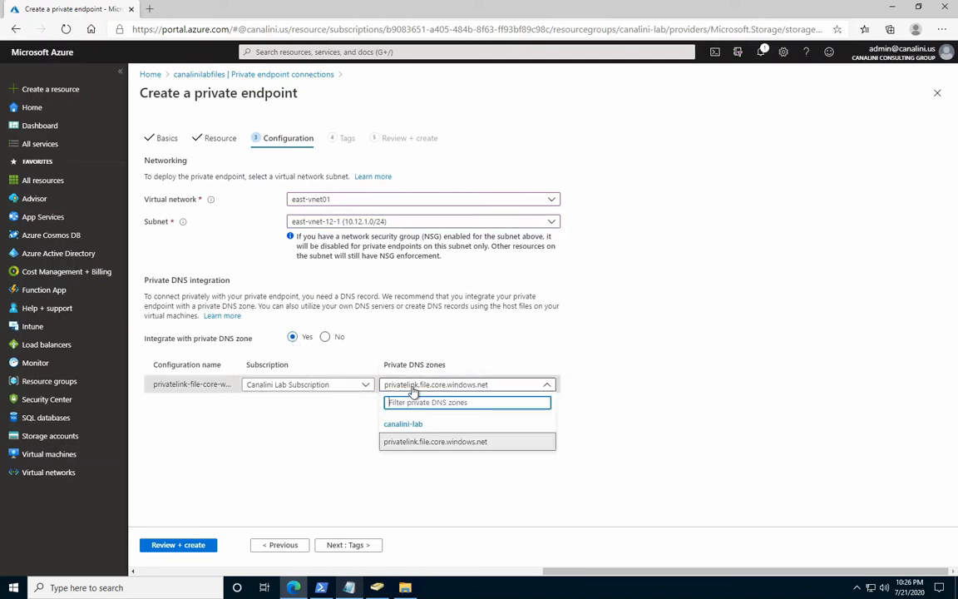
pyautogui.click(422, 442)
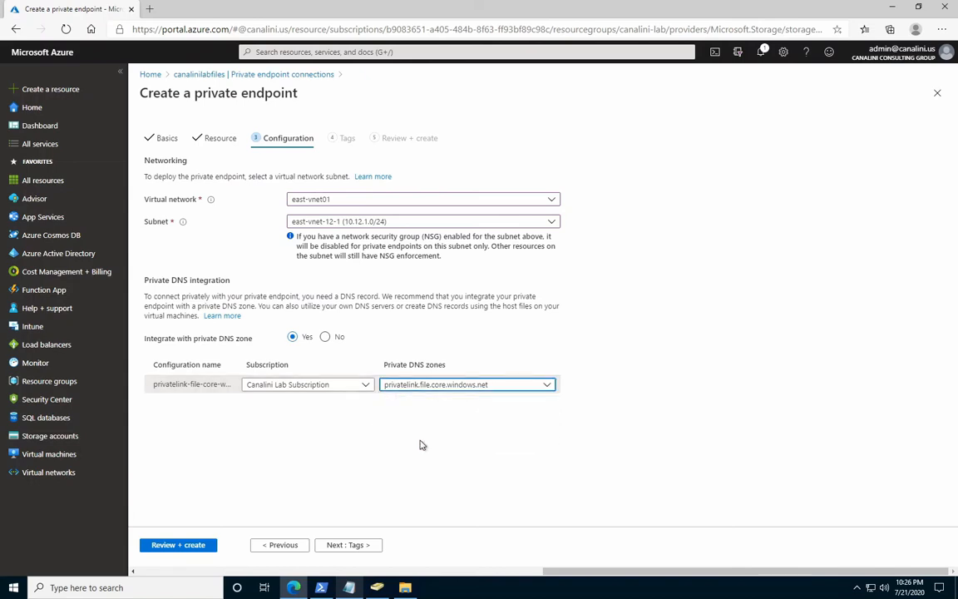
pyautogui.click(289, 391)
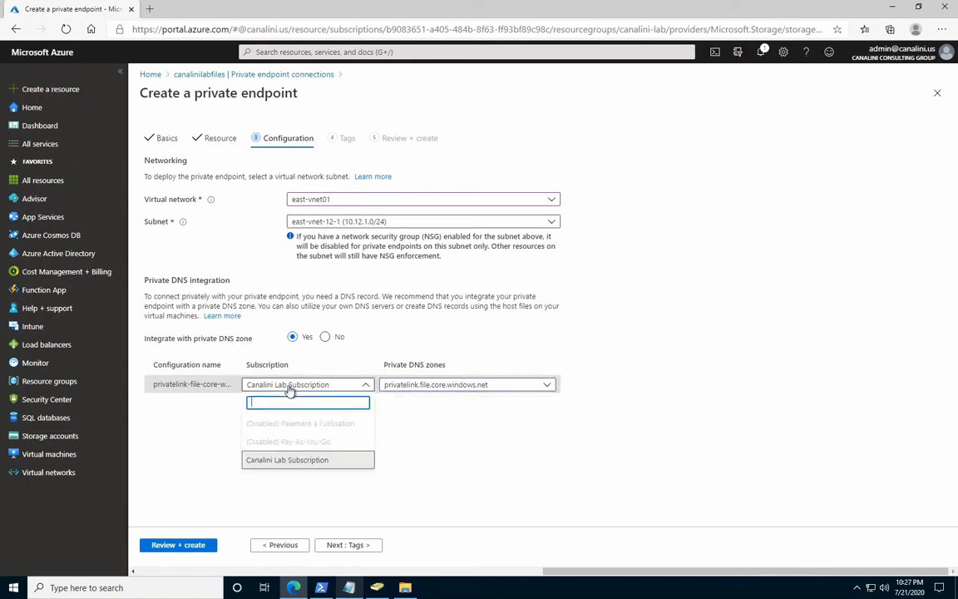
pyautogui.click(295, 461)
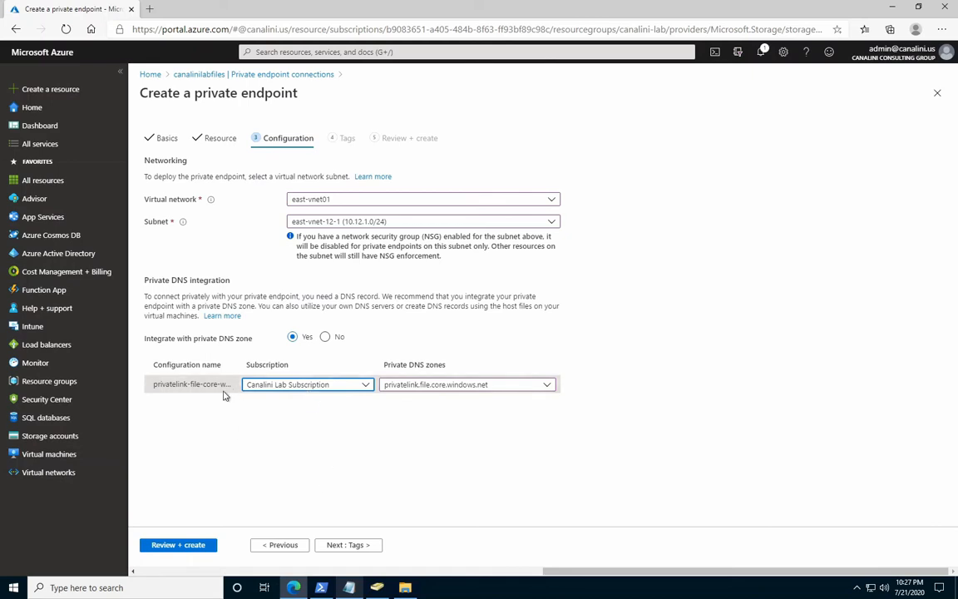
pyautogui.click(178, 544)
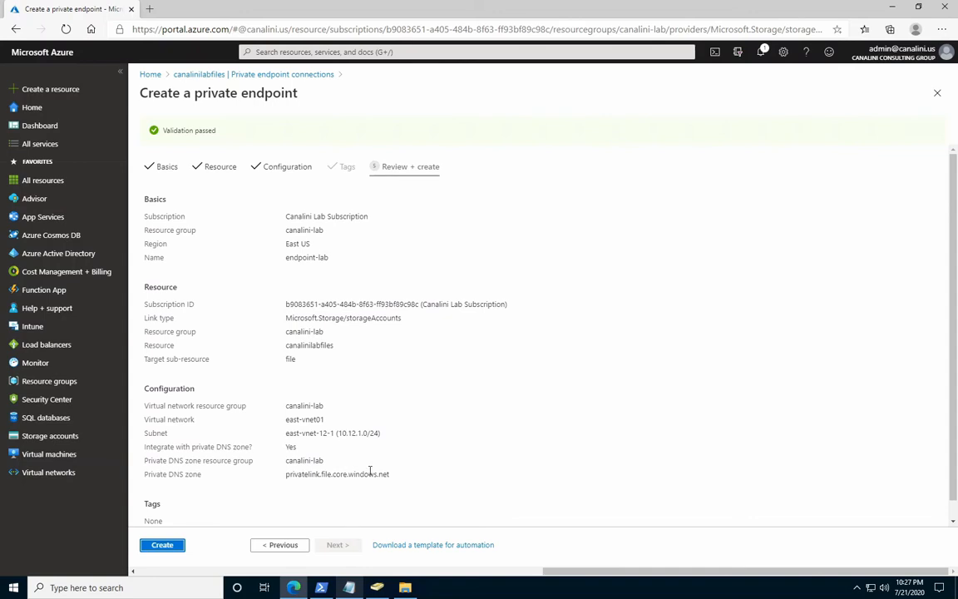
pyautogui.click(162, 544)
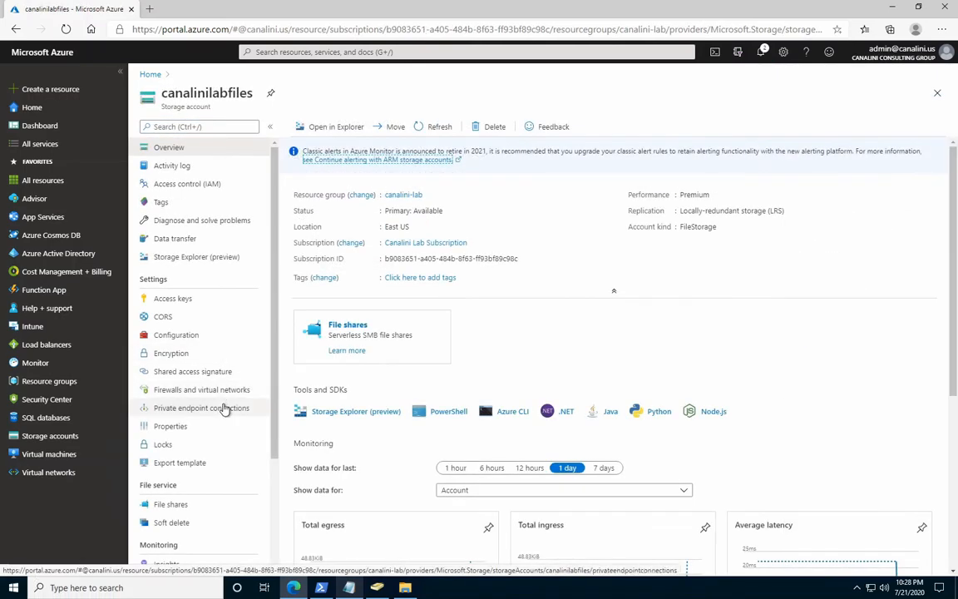
# Open endpoint-lab from the private endpoint connections of canalinilabfiles and check its connection details and private IP.
pyautogui.click(223, 409)
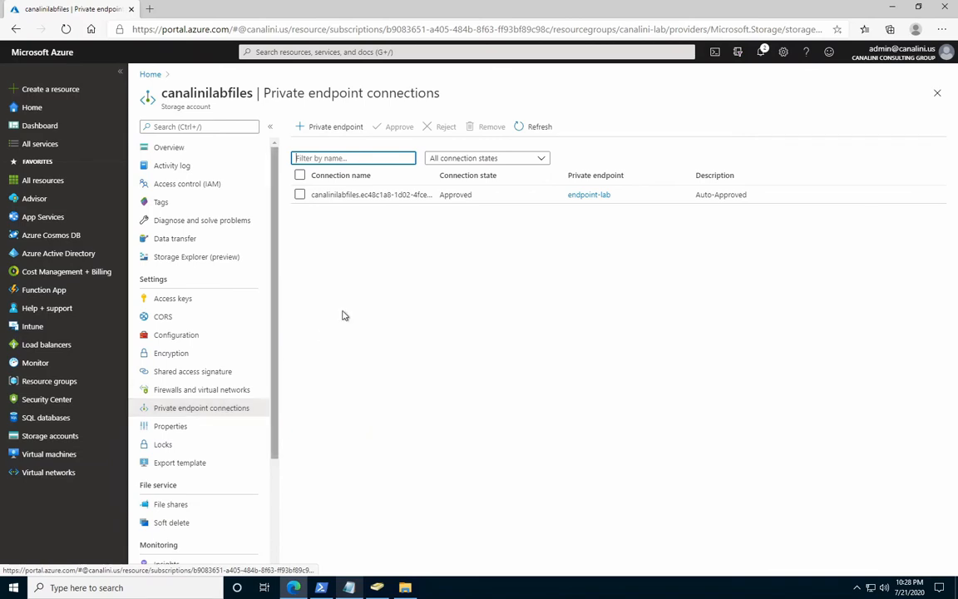
pyautogui.click(298, 198)
pyautogui.click(300, 197)
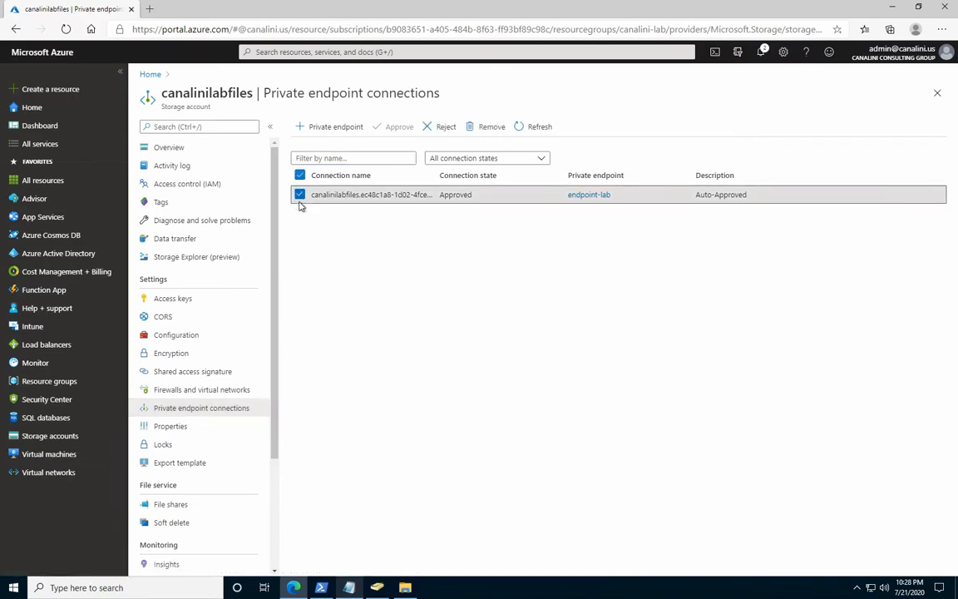
pyautogui.click(300, 196)
pyautogui.click(589, 195)
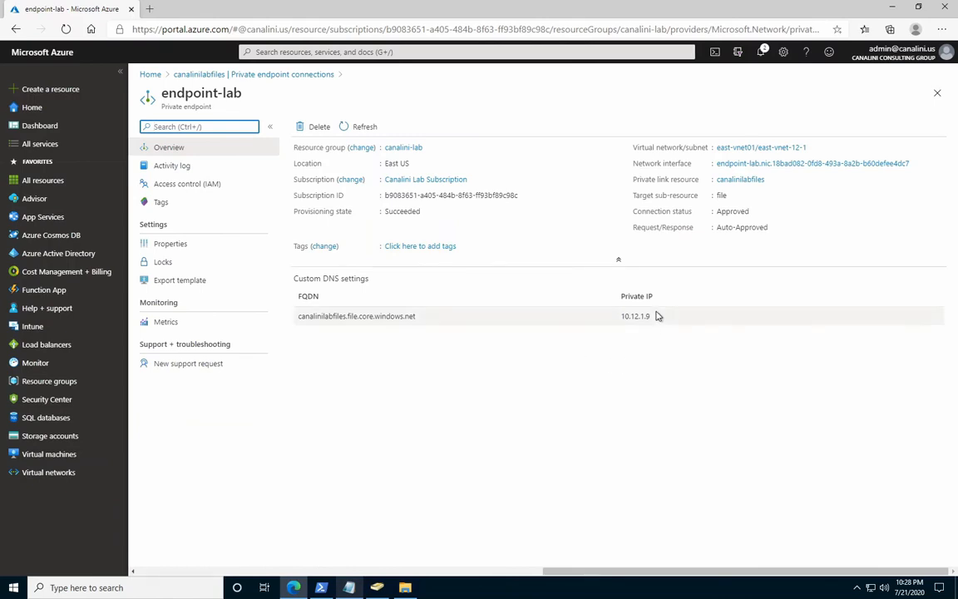
pyautogui.moveTo(653, 316); pyautogui.dragTo(622, 319)
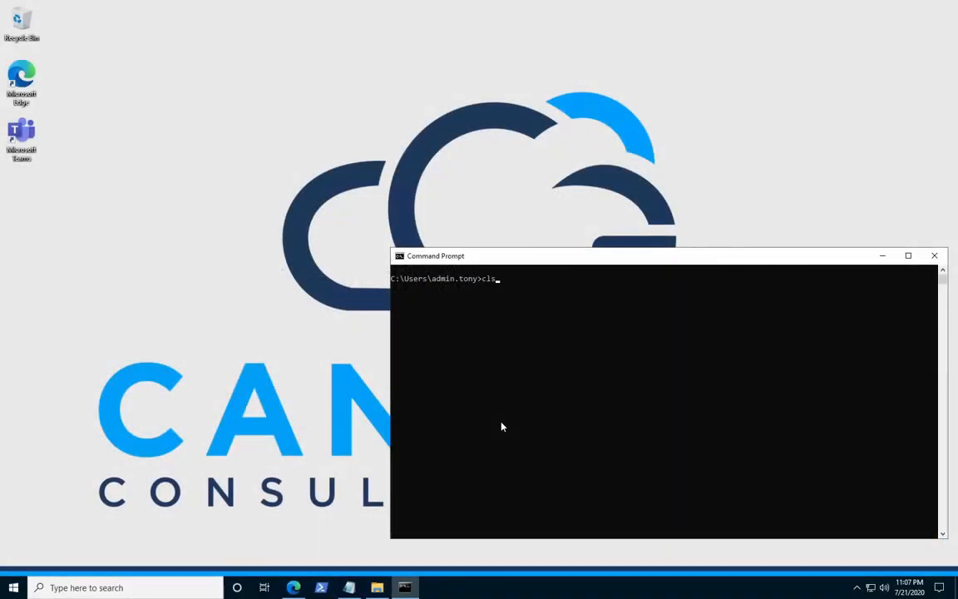
# Ping canalinilabfiles.file.core.windows.net from the Command Prompt to check its resolved address, and stop the ping.
pyautogui.write('ping canalinilabfiles.file.core.windows.net')
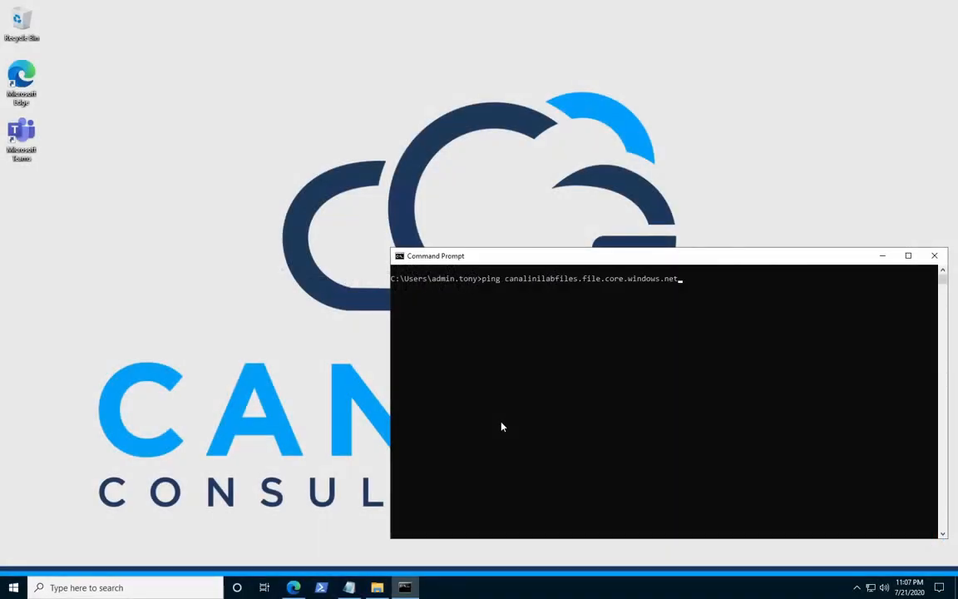
pyautogui.press('Return')
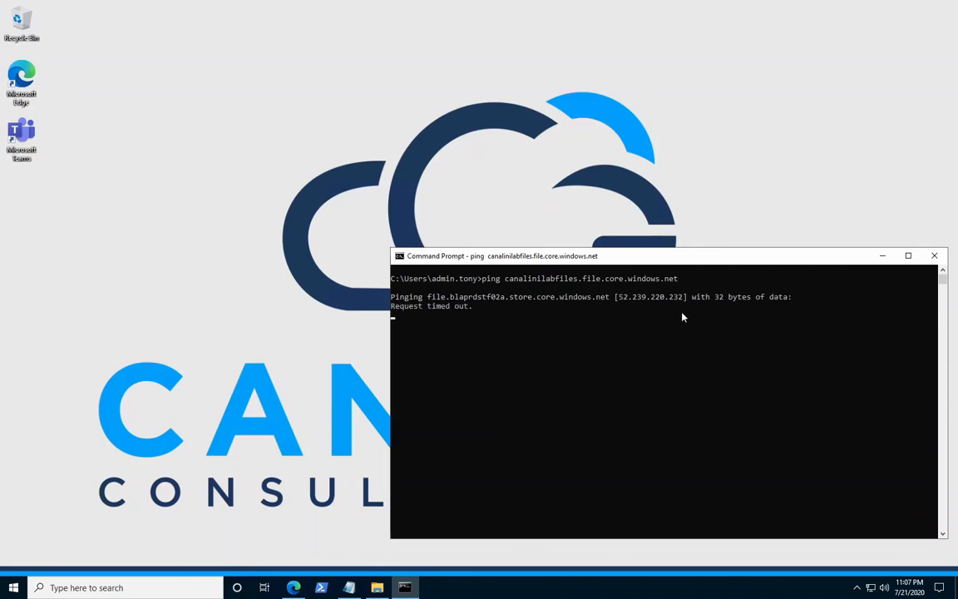
pyautogui.hotkey('ctrl', 'c')
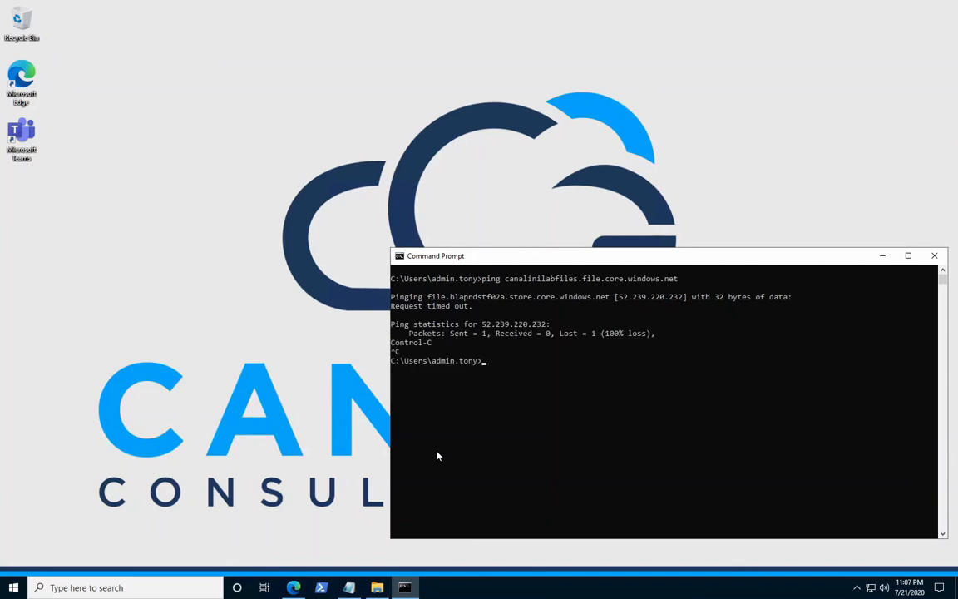
# Switch to File Explorer and browse to \\canalinilabfiles.file.core.windows.net\canalinilabfileshare.
pyautogui.click(377, 587)
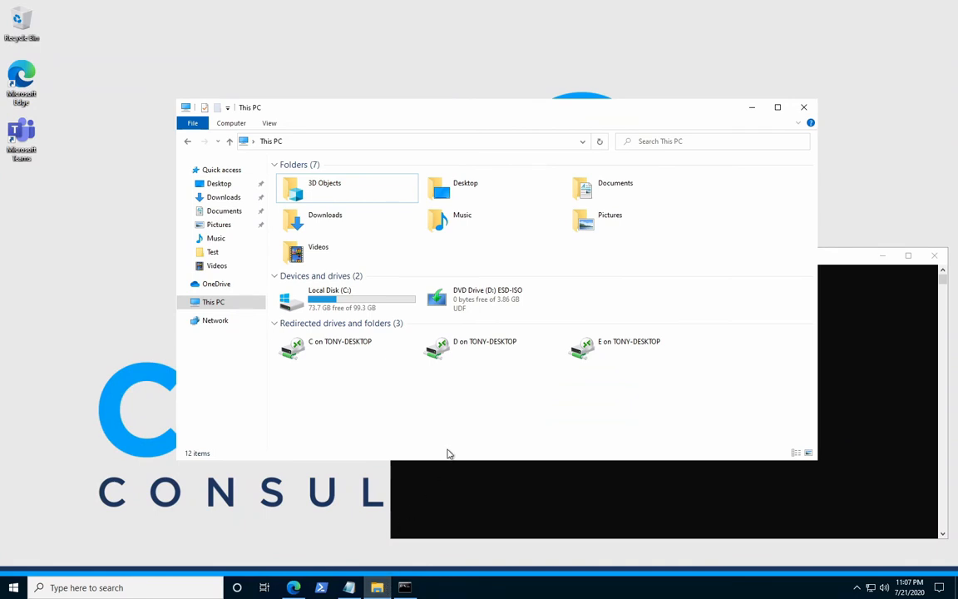
pyautogui.click(583, 143)
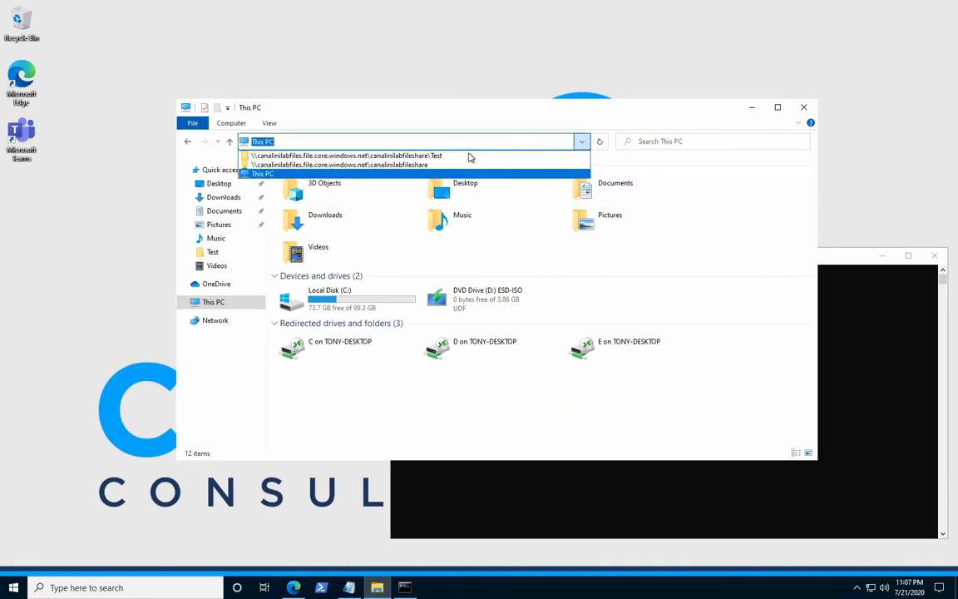
pyautogui.click(400, 164)
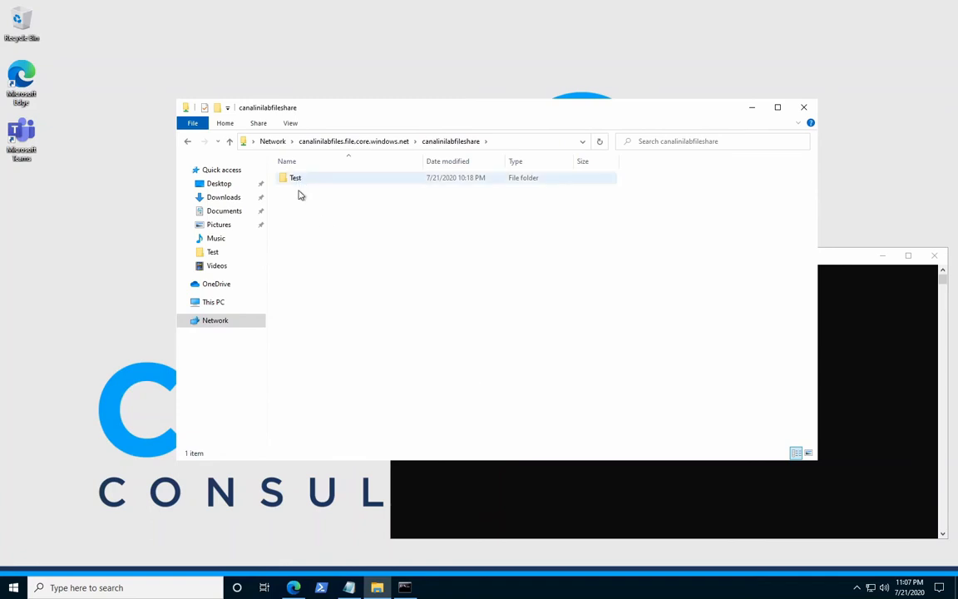
# Create a folder named test2 in canalinilabfileshare.
pyautogui.rightClick(308, 238)
pyautogui.moveTo(233, 345)
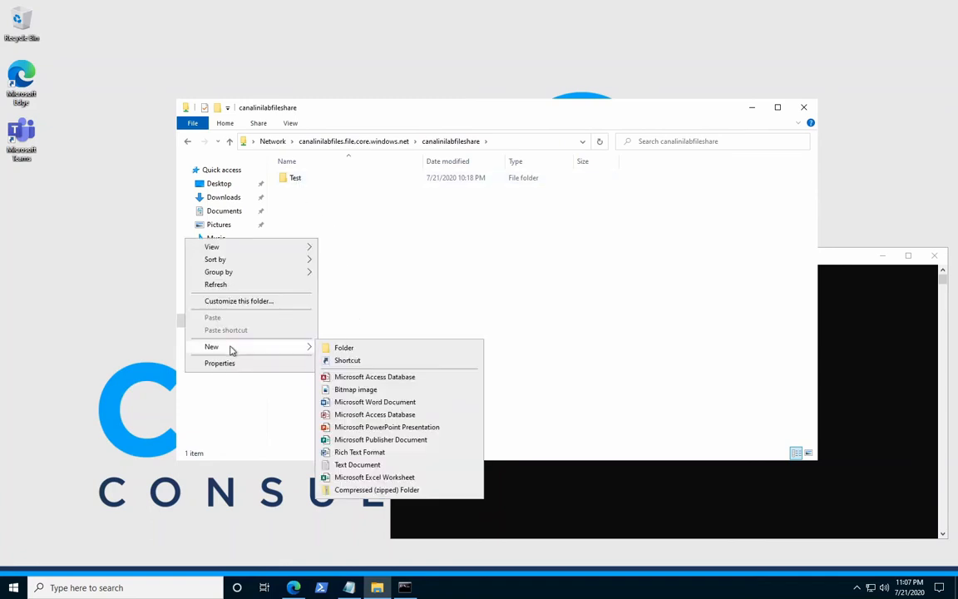
pyautogui.click(345, 349)
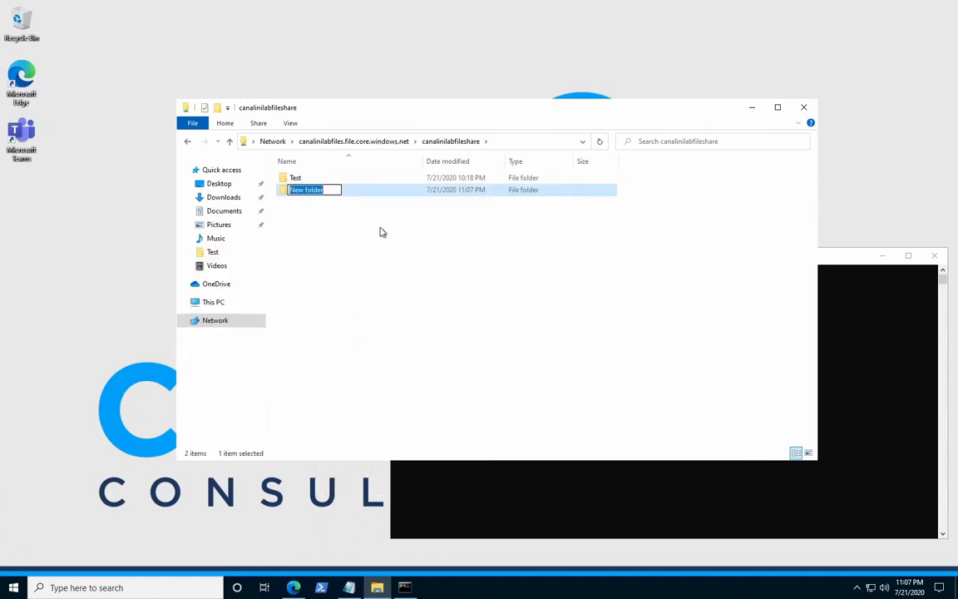
pyautogui.write('test2')
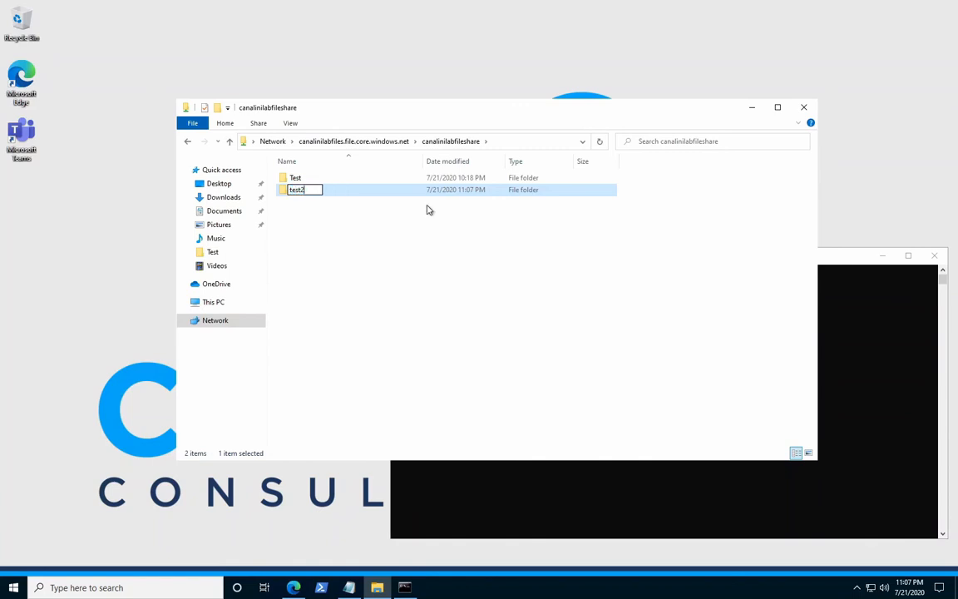
pyautogui.press('Return')
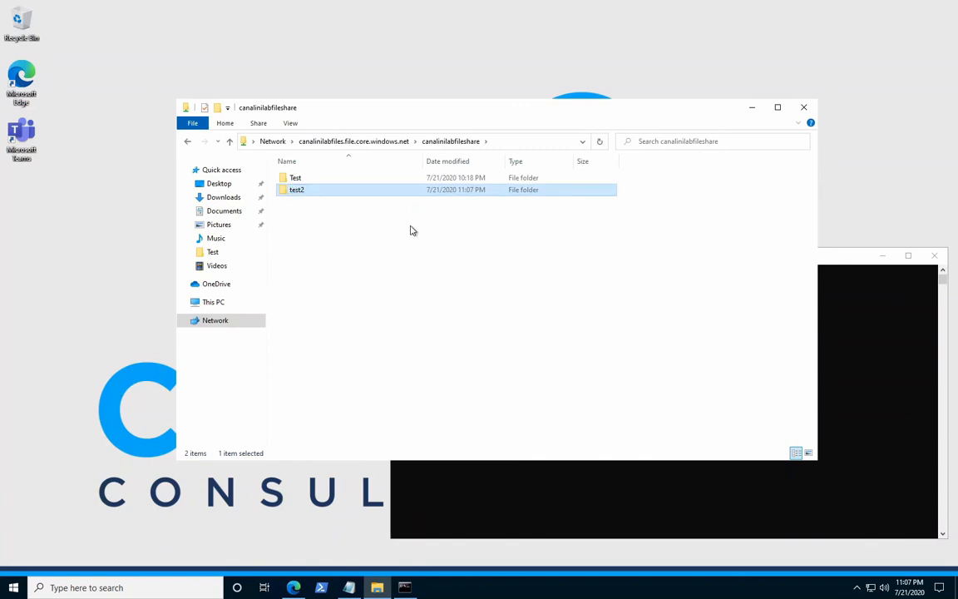
# Allow the admin user Full control on the test2 folder in its security permissions, and apply the change.
pyautogui.rightClick(305, 192)
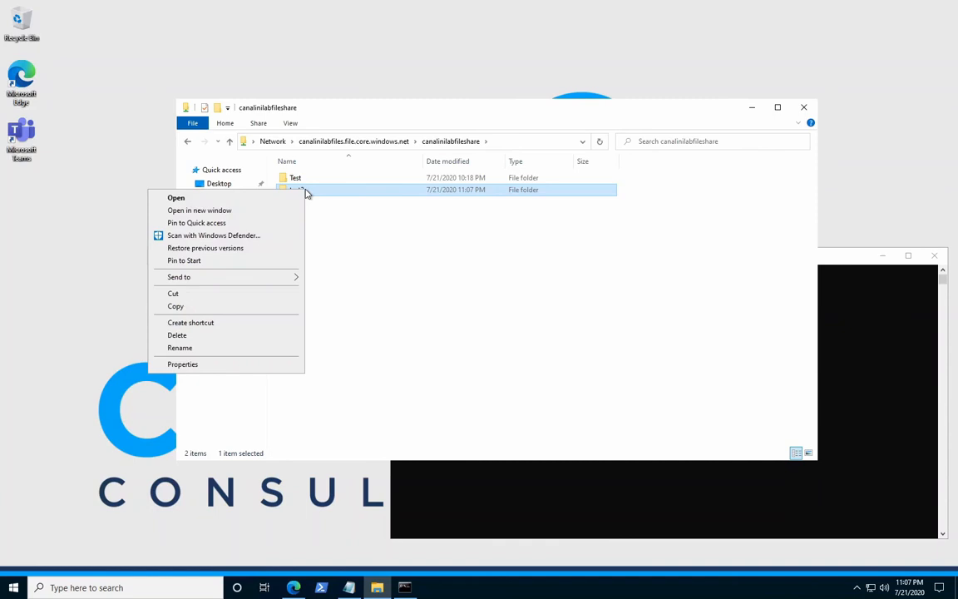
pyautogui.click(215, 366)
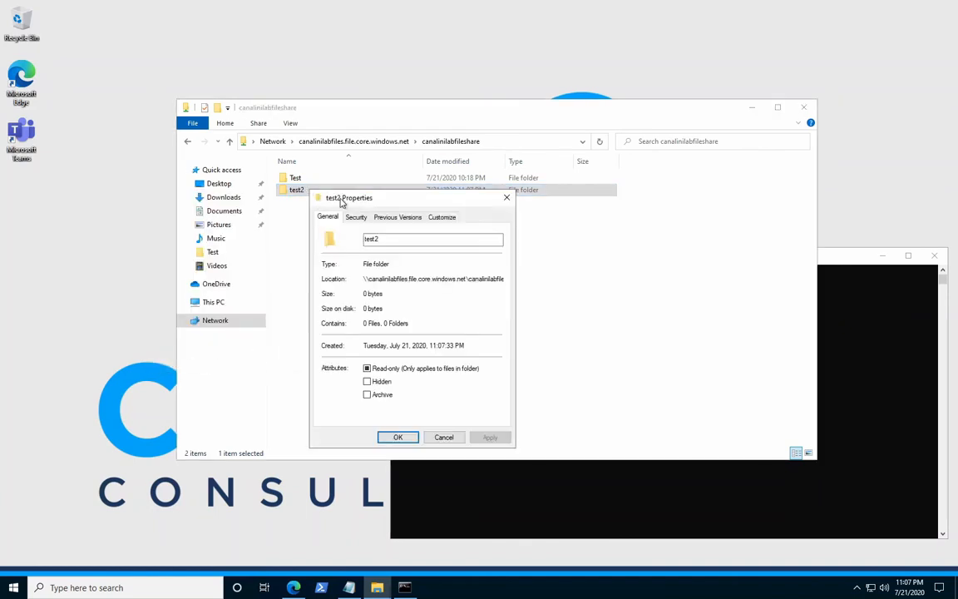
pyautogui.click(356, 216)
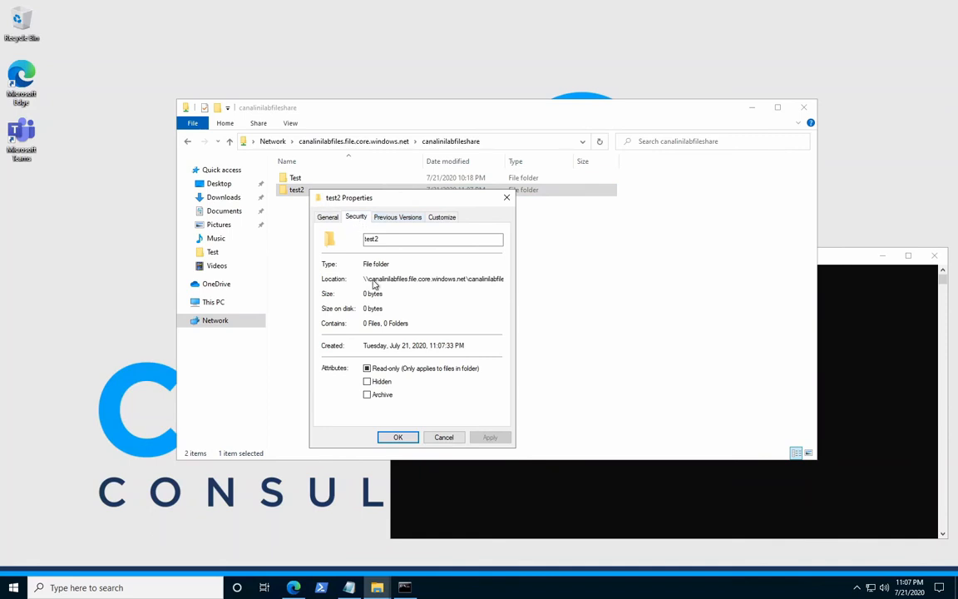
pyautogui.click(343, 263)
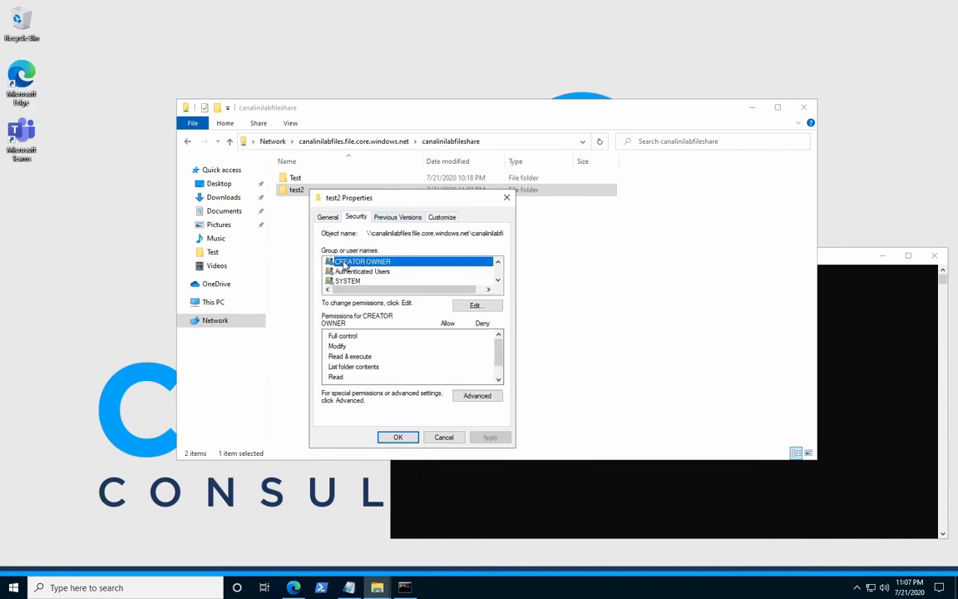
pyautogui.click(478, 306)
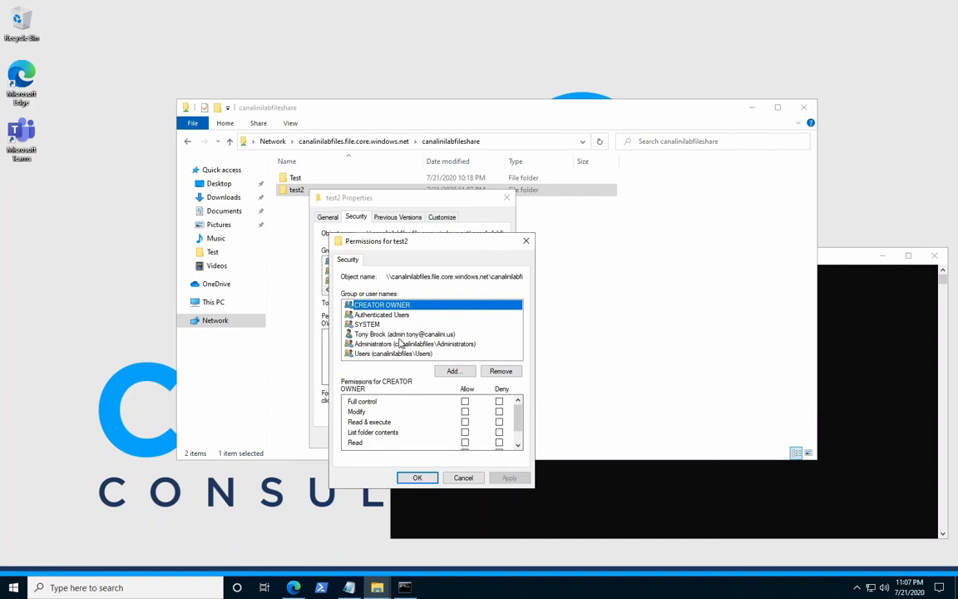
pyautogui.click(398, 335)
pyautogui.click(465, 401)
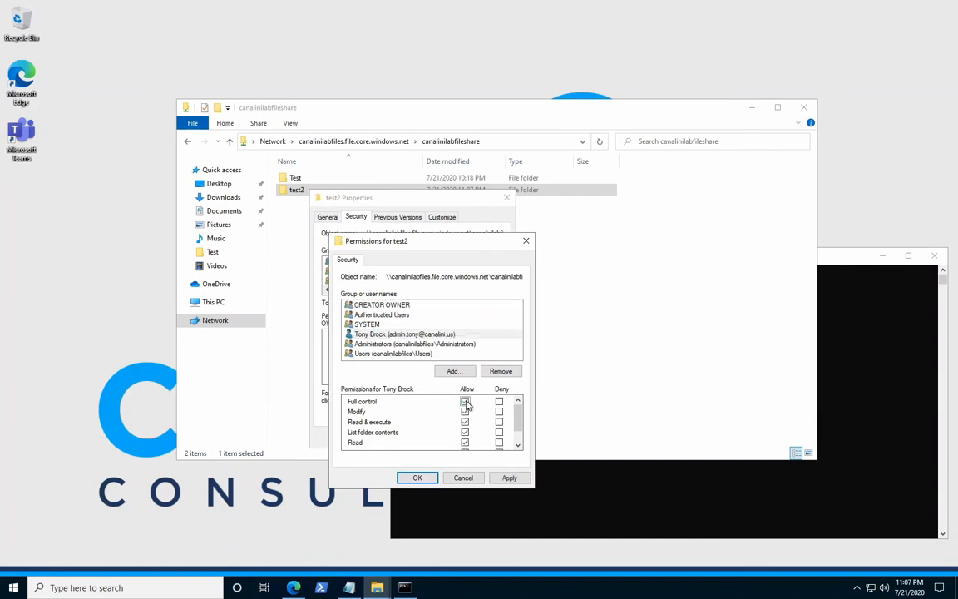
pyautogui.click(418, 477)
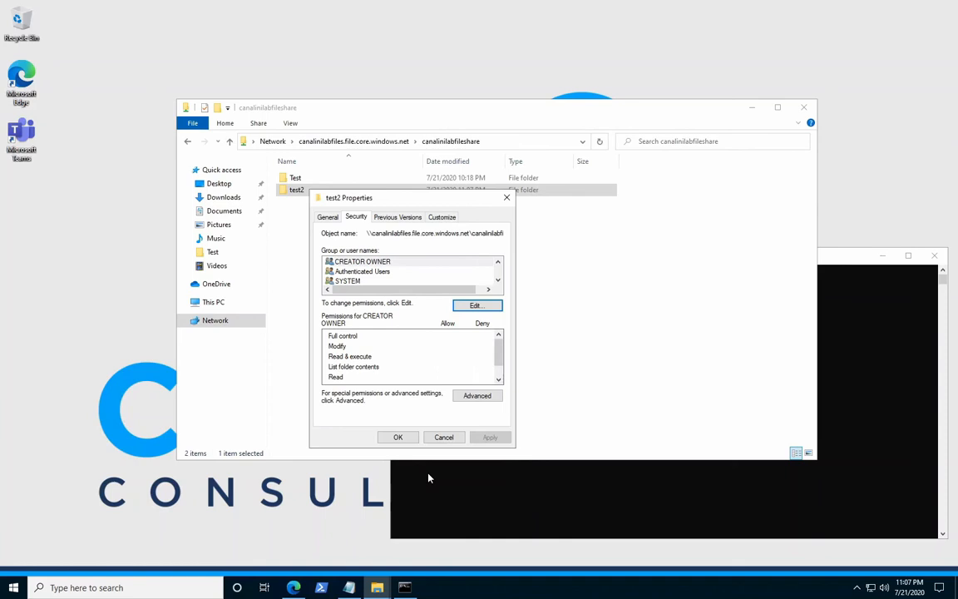
pyautogui.click(397, 437)
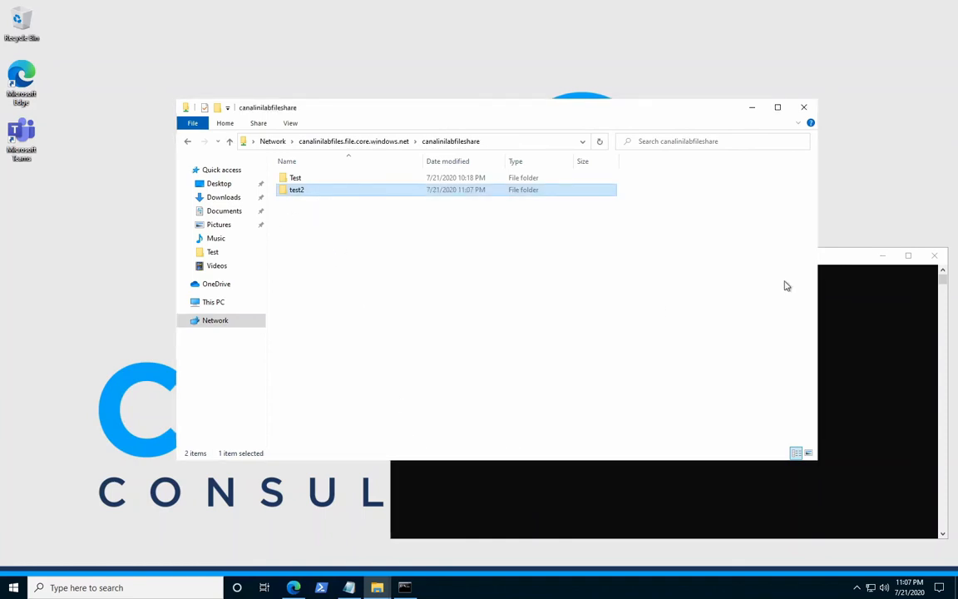
# Open the Test folder and check the admin user's security permissions on the Files text document.
pyautogui.doubleClick(295, 179)
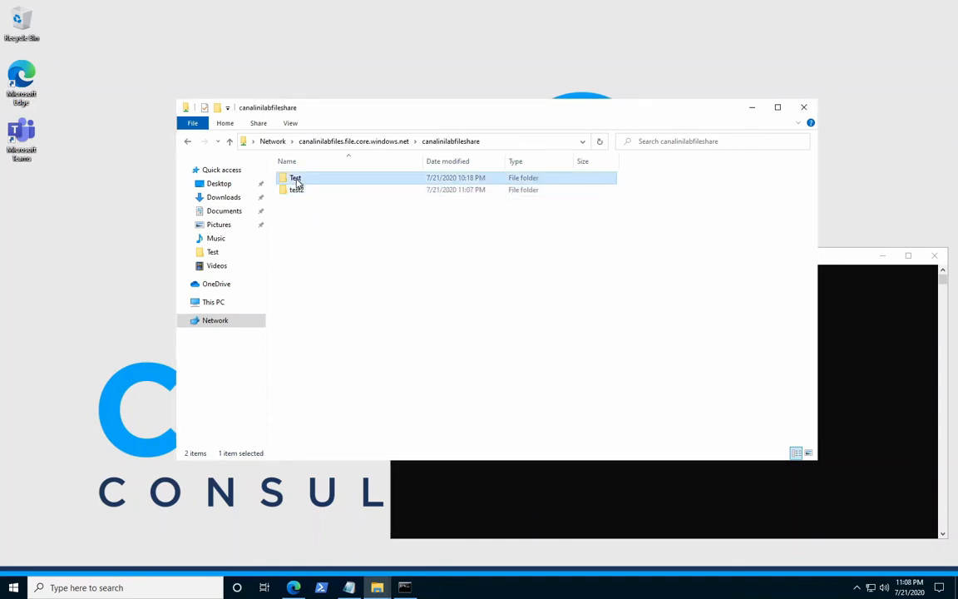
pyautogui.click(300, 192)
pyautogui.rightClick(300, 191)
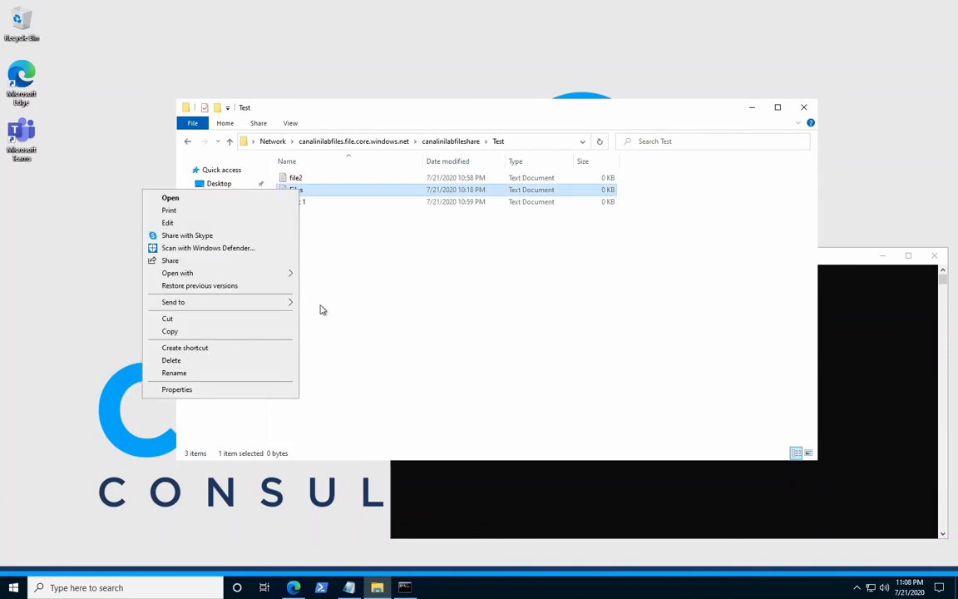
pyautogui.click(246, 389)
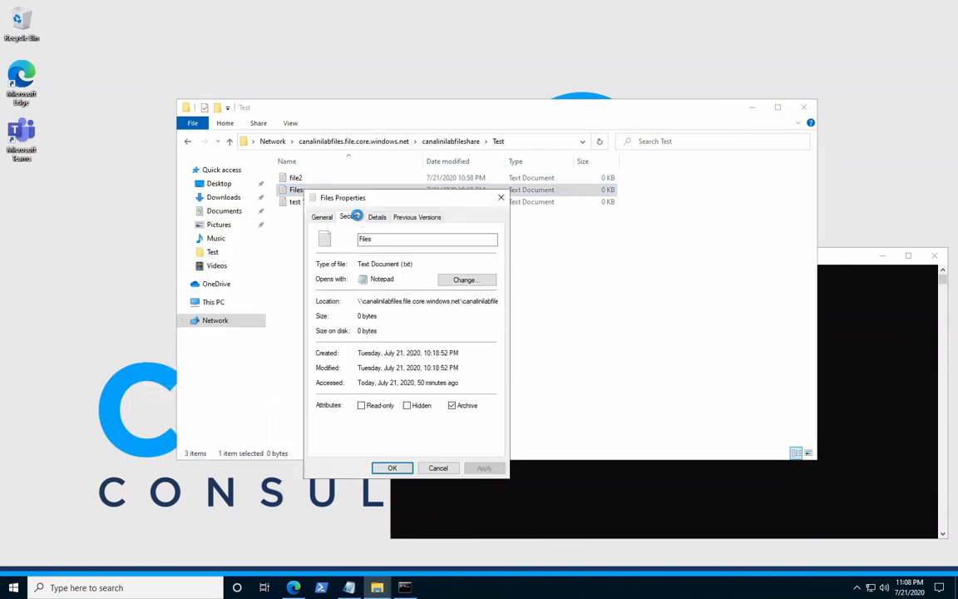
pyautogui.click(353, 217)
pyautogui.click(355, 281)
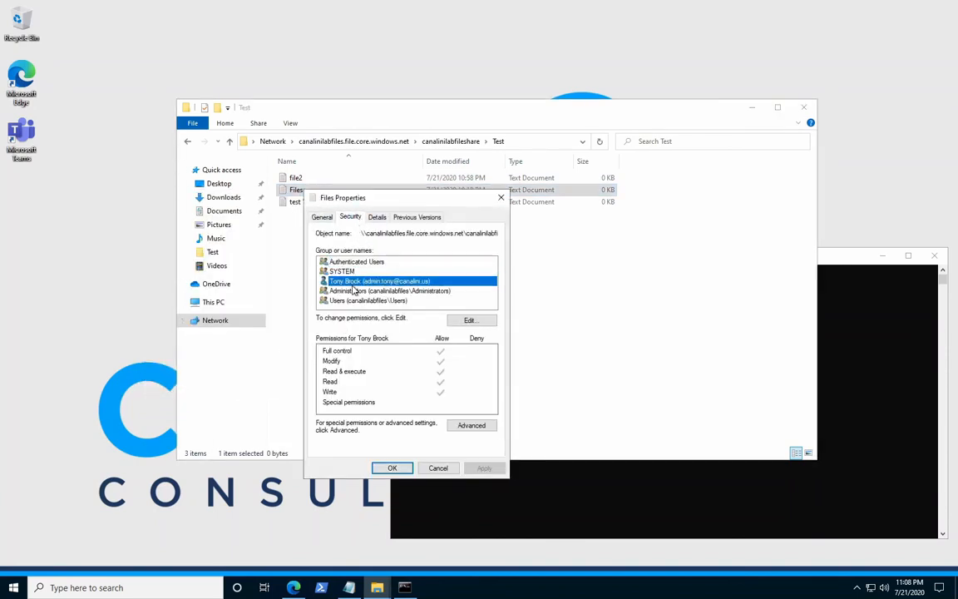
# Add Everyone to the permissions of the Files document and allow it Full control.
pyautogui.click(474, 320)
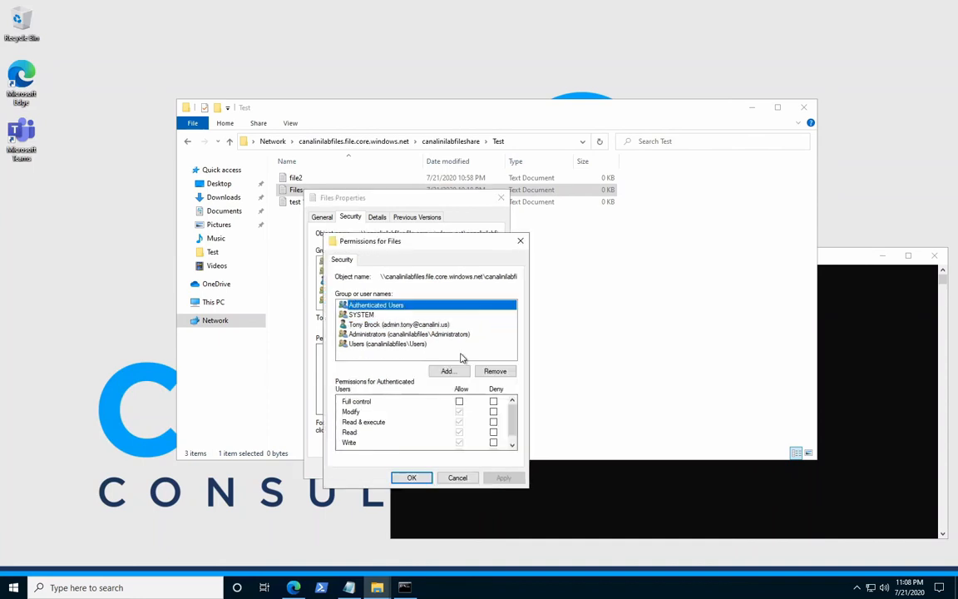
pyautogui.click(438, 371)
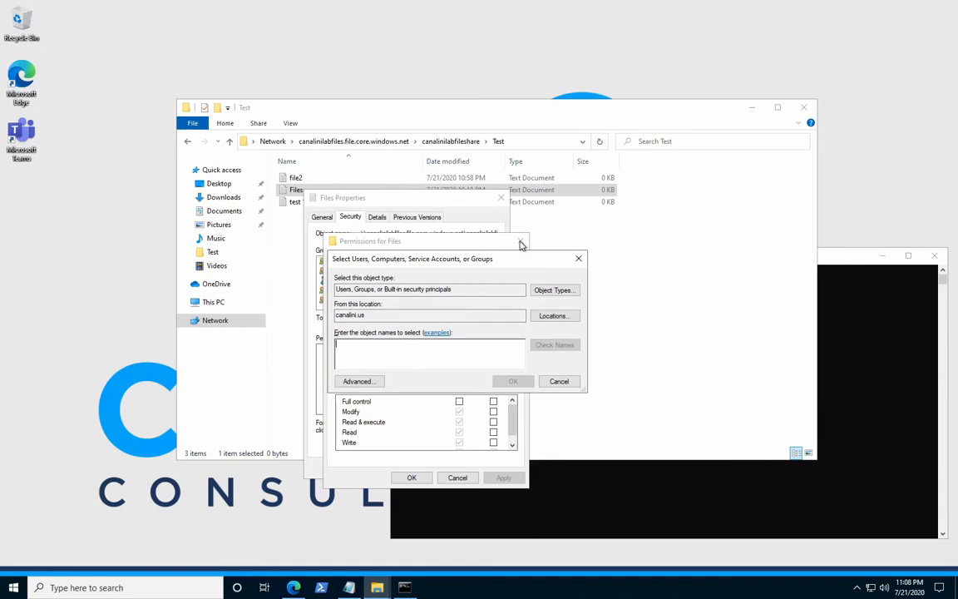
pyautogui.write('e')
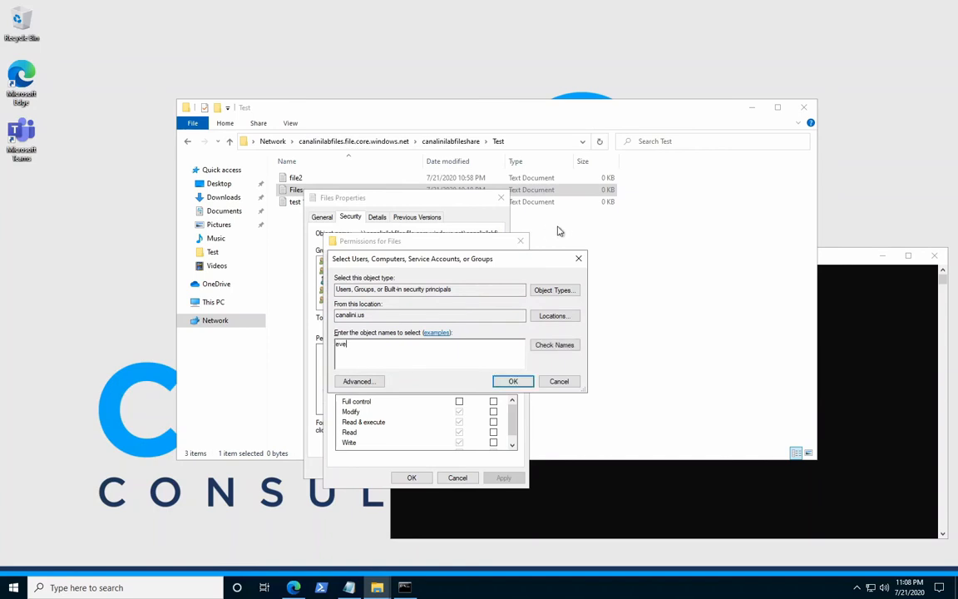
pyautogui.write('ve')
pyautogui.click(554, 344)
pyautogui.click(513, 381)
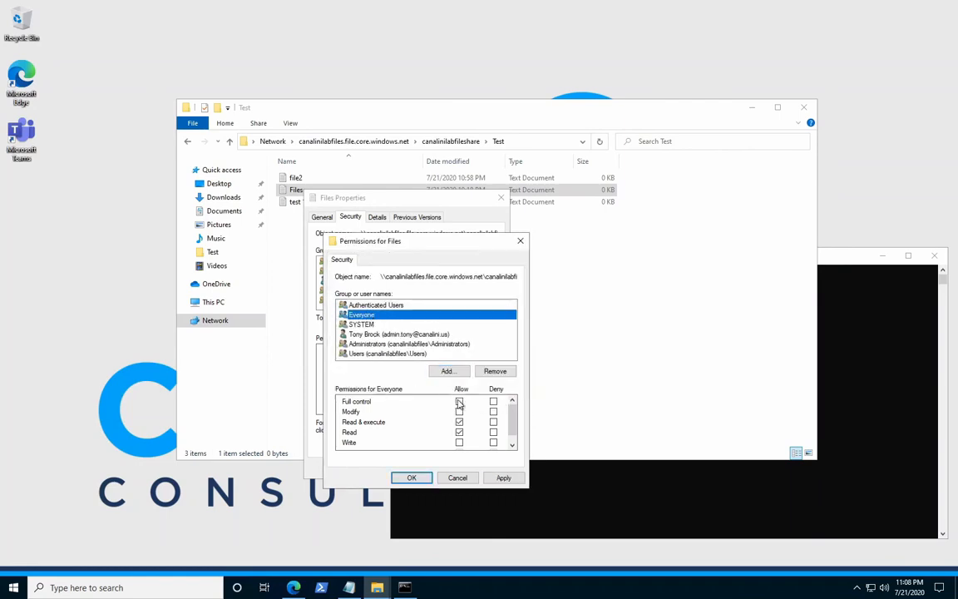
pyautogui.click(460, 402)
pyautogui.click(411, 477)
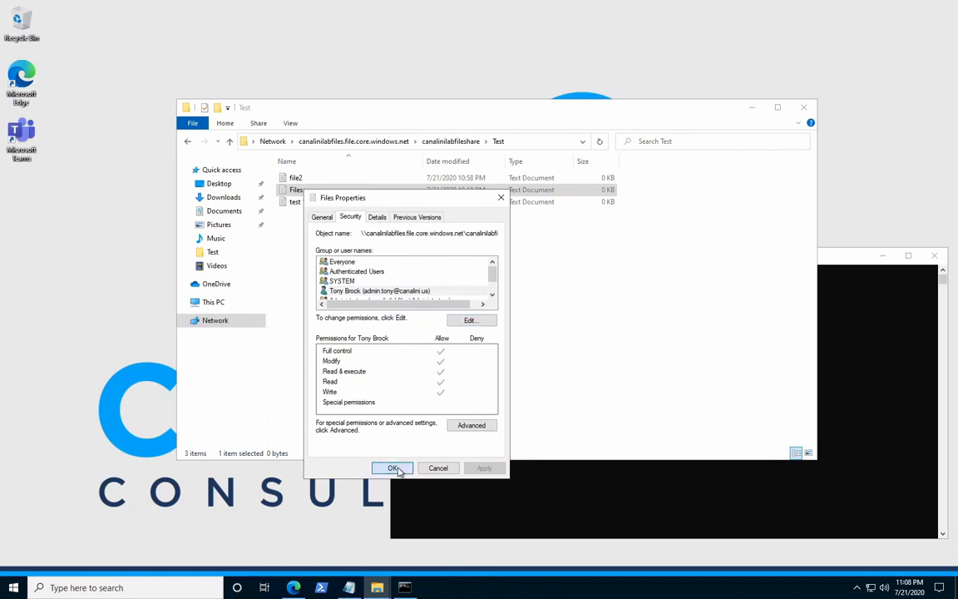
pyautogui.click(393, 468)
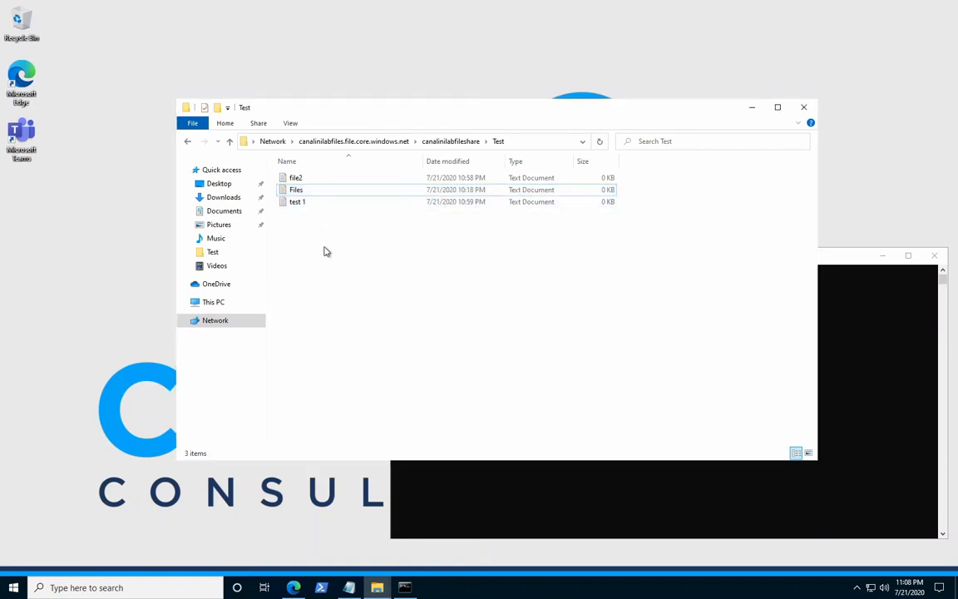
# Move the File Explorer window aside and review the earlier ping output in the Command Prompt.
pyautogui.moveTo(404, 111); pyautogui.dragTo(285, 72)
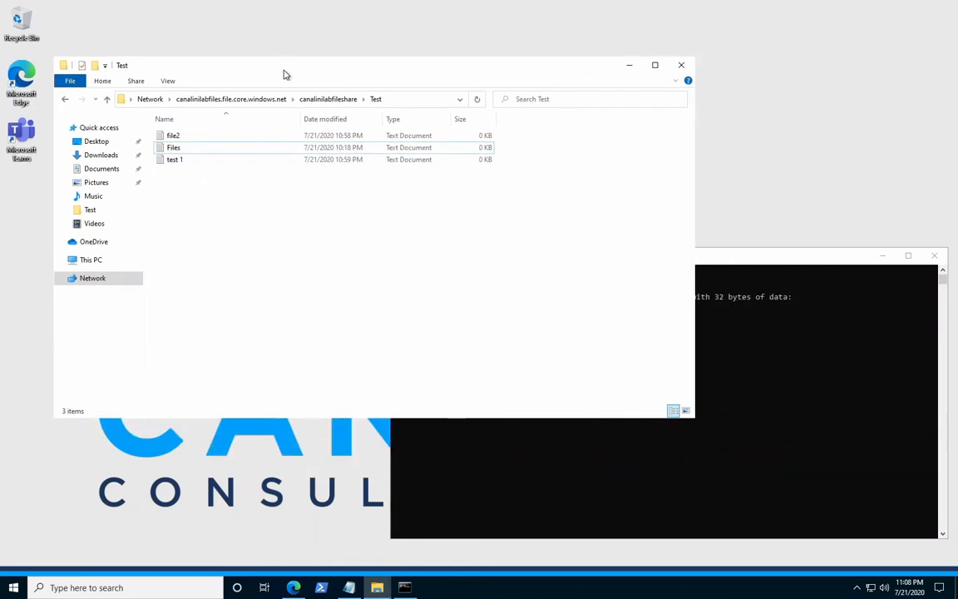
pyautogui.click(728, 261)
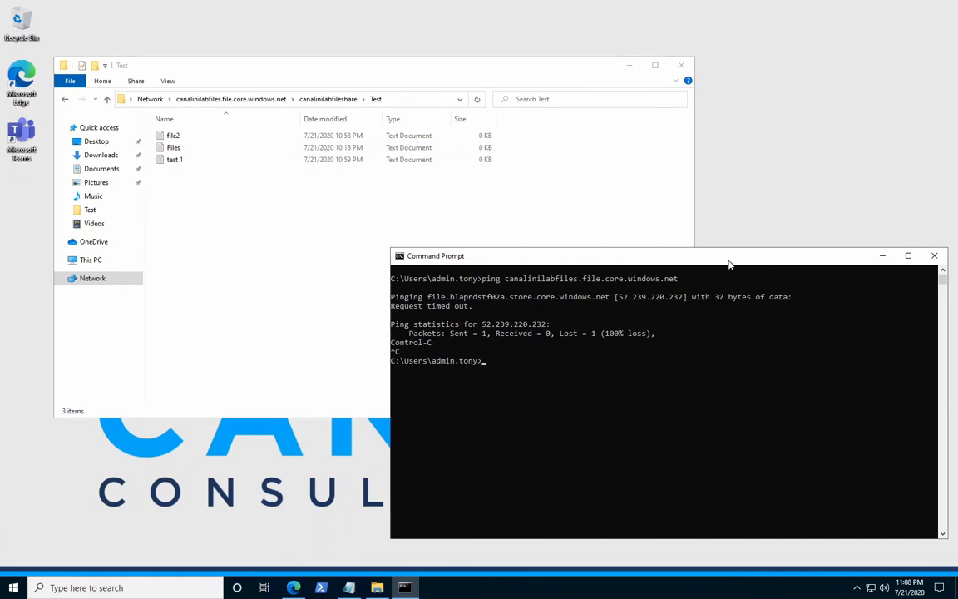
pyautogui.click(348, 272)
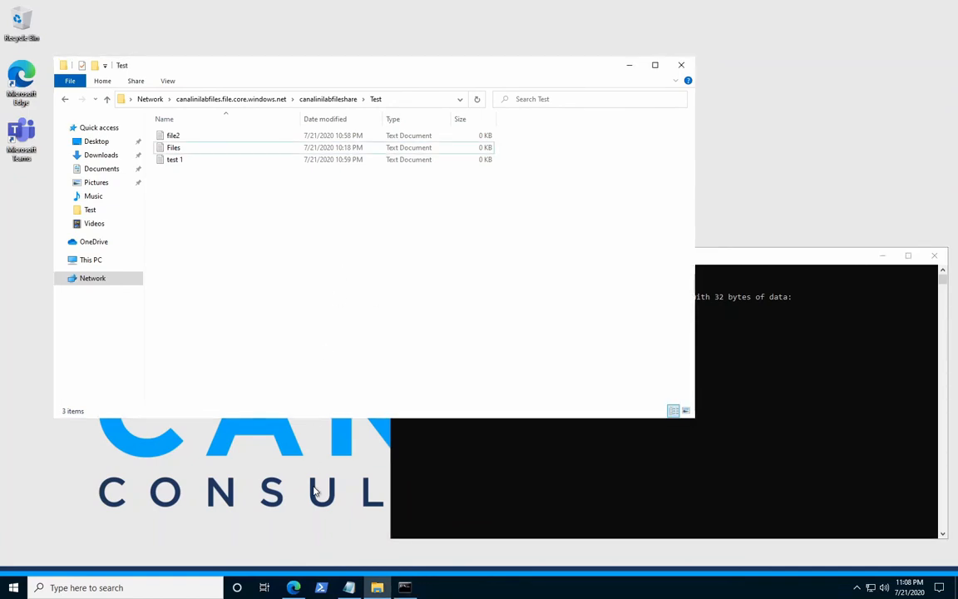
# Switch to the hosts file in Notepad, uncomment the 10.12.1.9 canalinilabfiles.file.core.windows.net entry, and save the file.
pyautogui.click(349, 588)
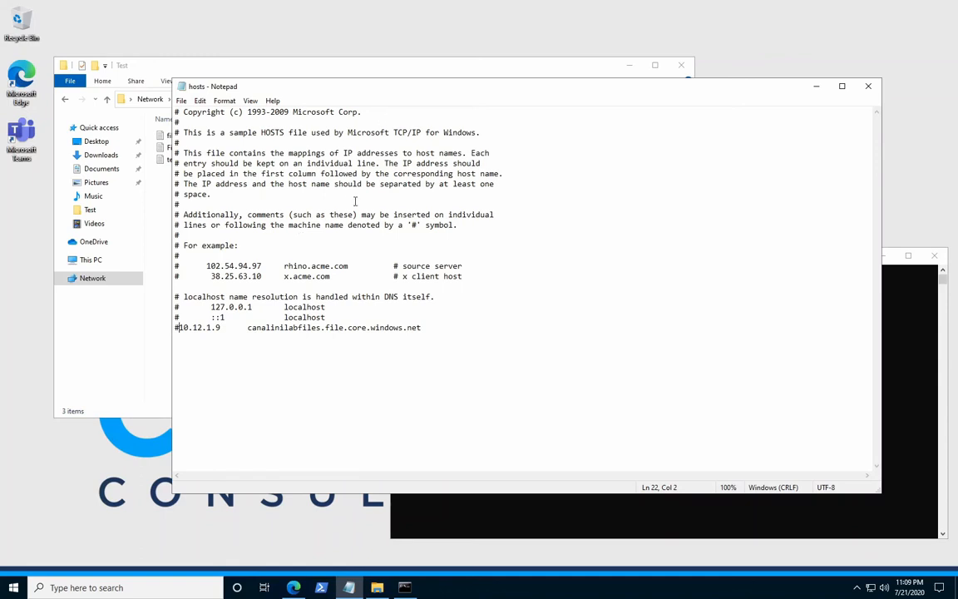
pyautogui.press('BackSpace')
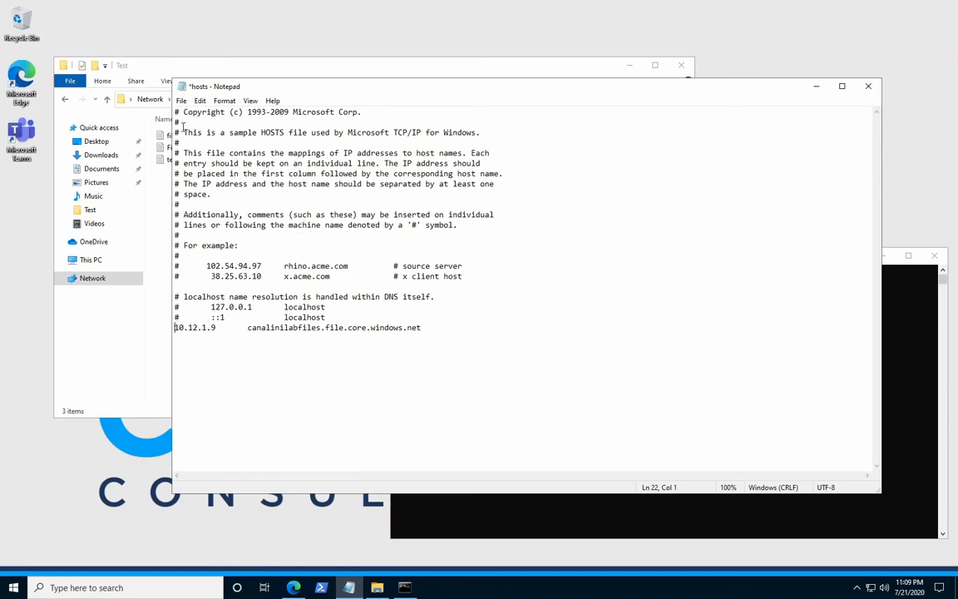
pyautogui.click(180, 100)
pyautogui.click(188, 152)
# Switch to the Command Prompt and ping canalinilabfiles.file.core.windows.net again to check its resolved address.
pyautogui.click(465, 531)
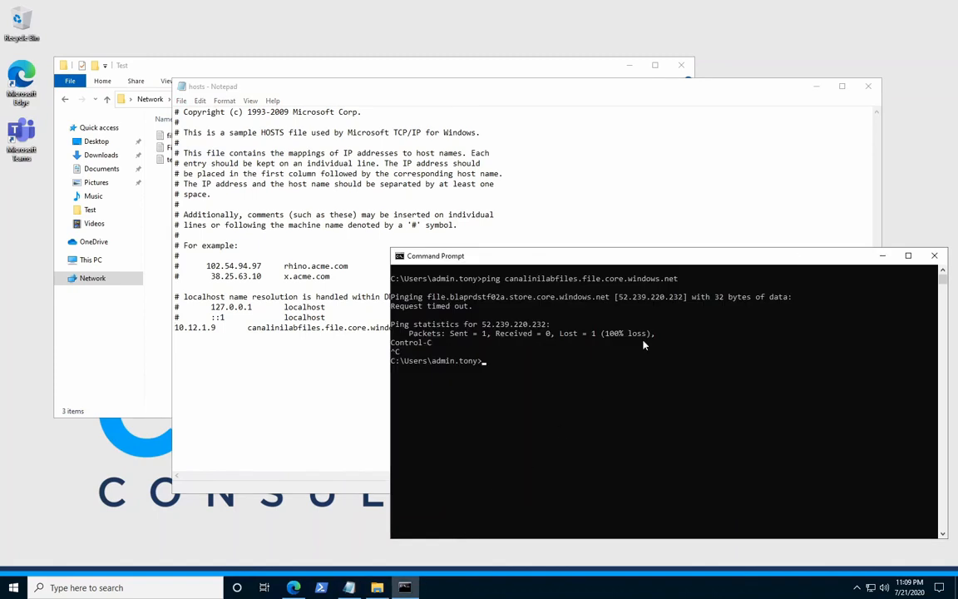
pyautogui.press('Up')
pyautogui.press('Return')
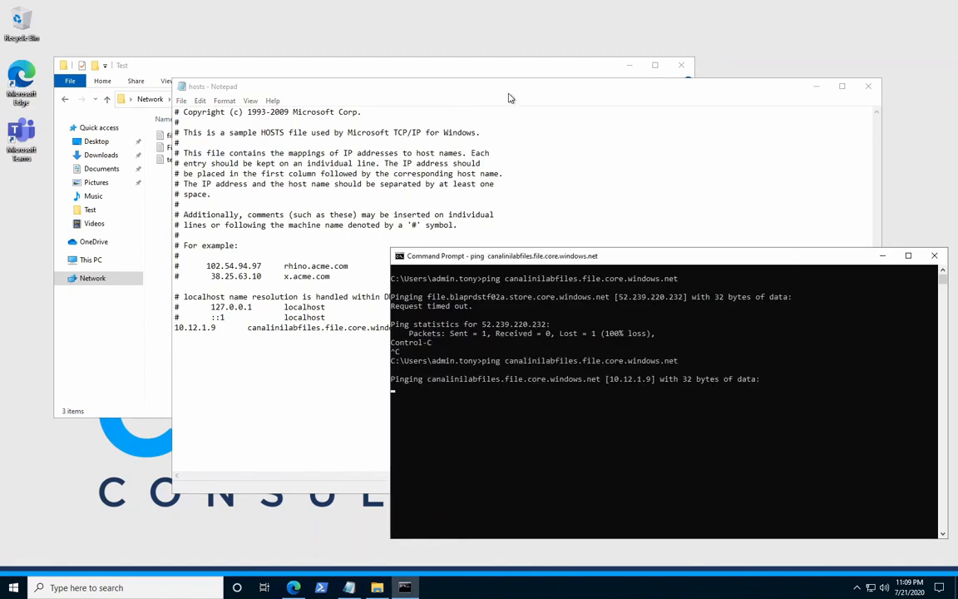
# Close the File Explorer window on the Test folder and start a fresh File Explorer session.
pyautogui.click(480, 65)
pyautogui.click(679, 65)
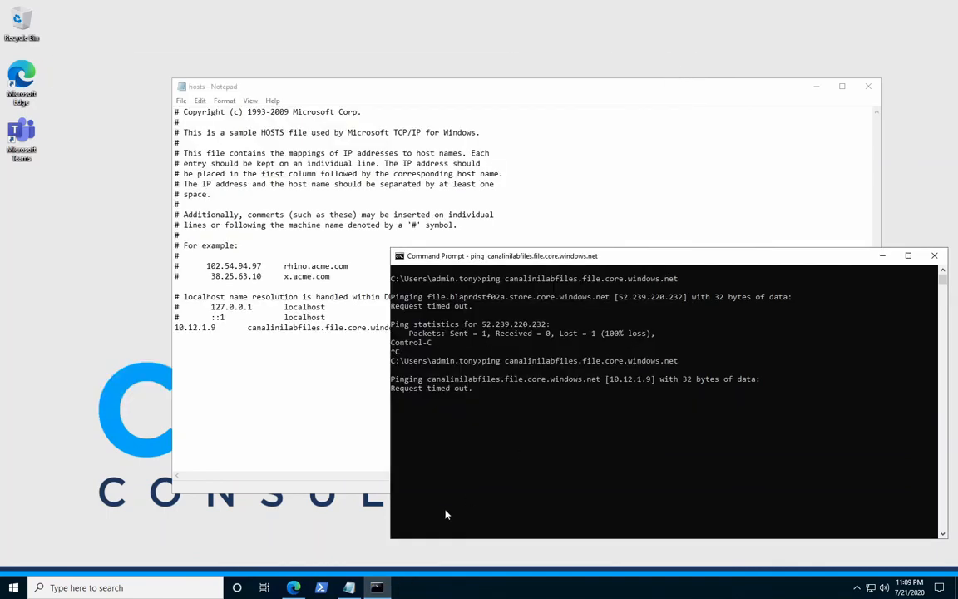
pyautogui.click(13, 588)
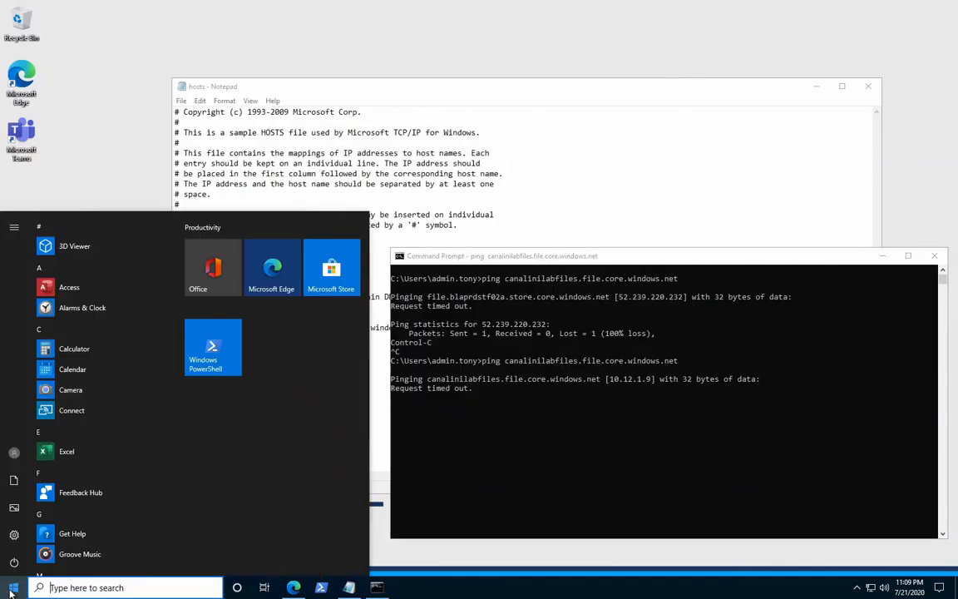
pyautogui.write('file')
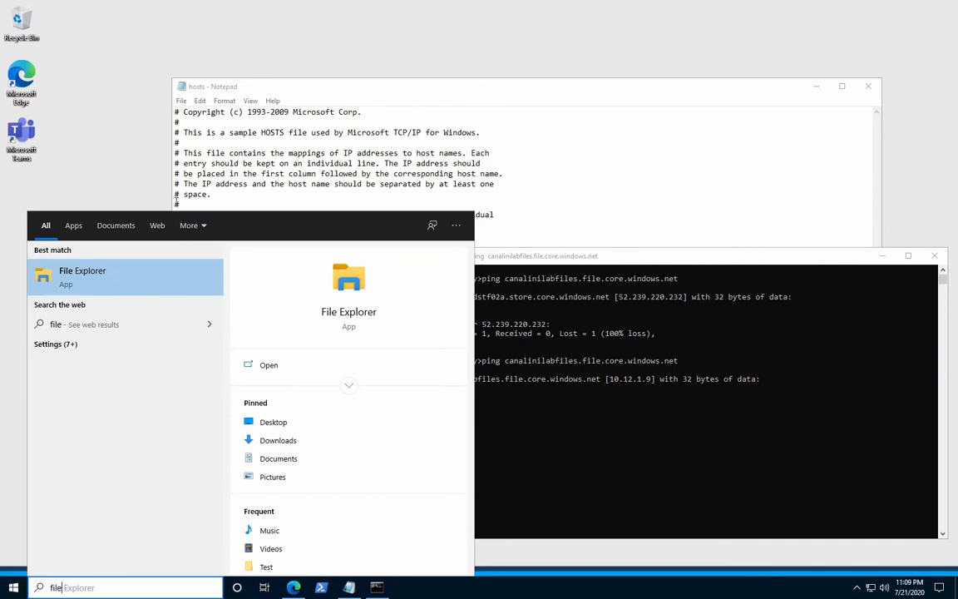
pyautogui.click(119, 284)
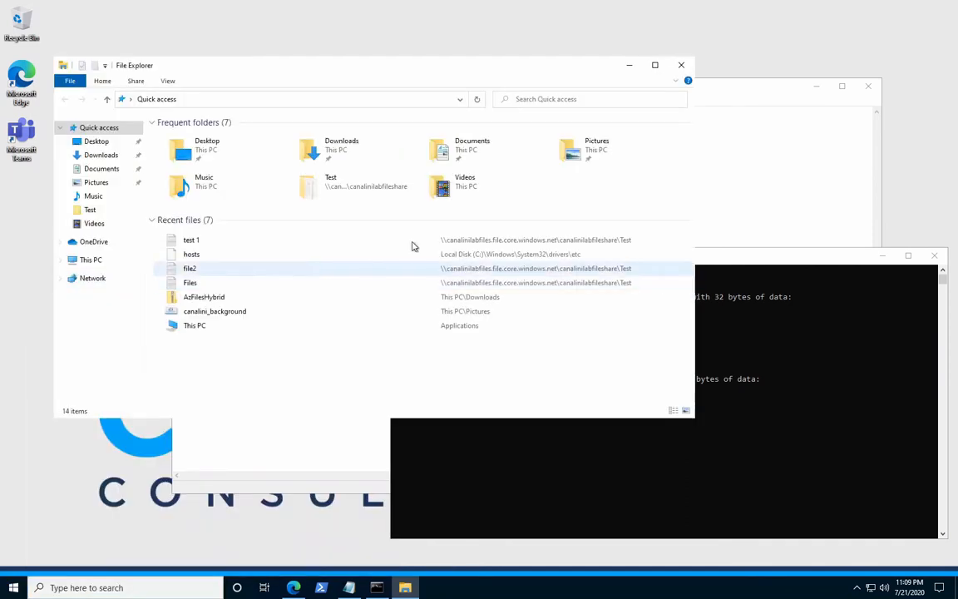
# Browse to \\canalinilabfiles.file.core.windows.net\canalinilabfileshare\Test and open the Files document to test access.
pyautogui.click(461, 103)
pyautogui.click(353, 113)
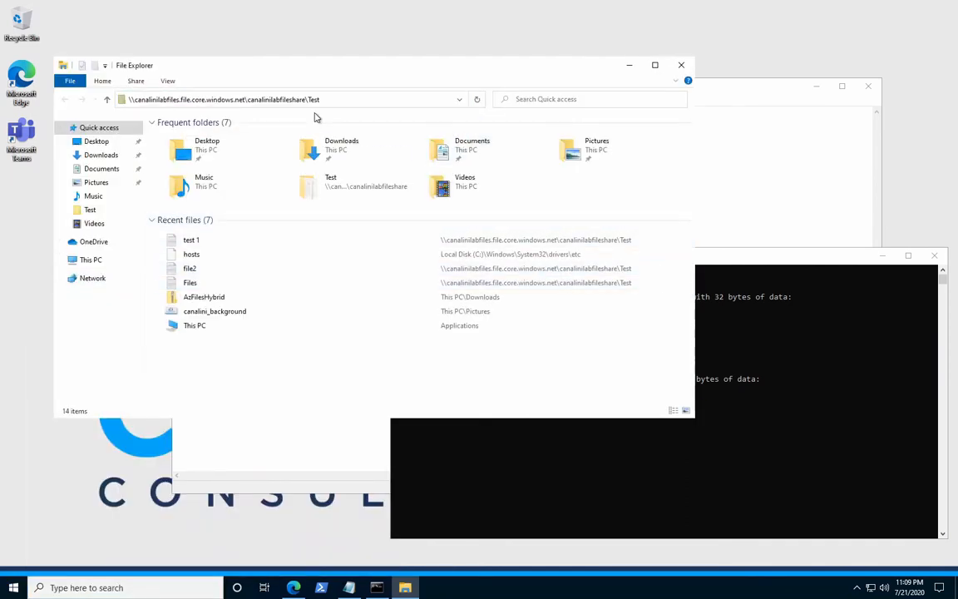
pyautogui.click(173, 148)
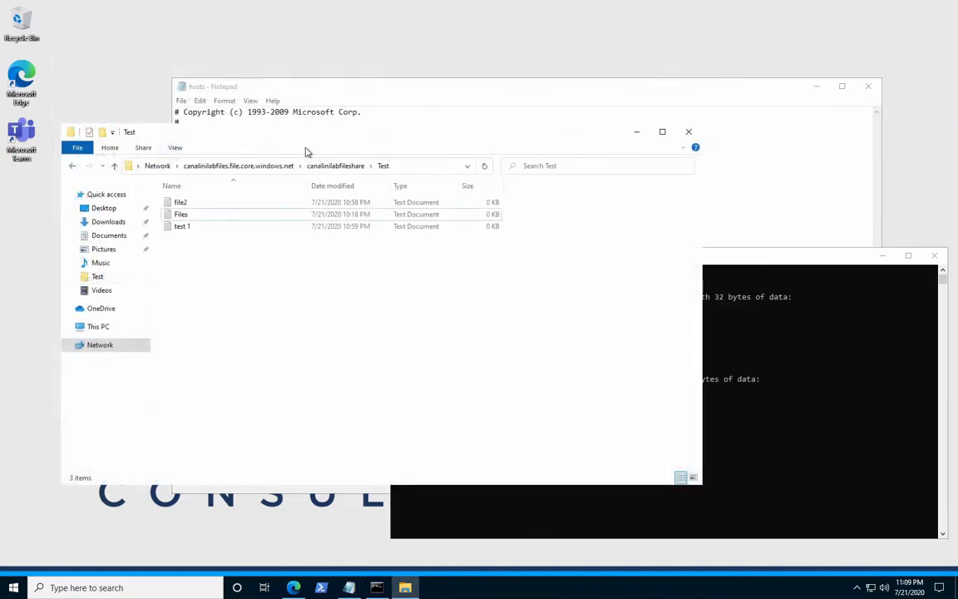
# Switch to the Azure portal in Edge, restrict canalinilabfiles access to selected networks, and save the firewall settings.
pyautogui.click(412, 83)
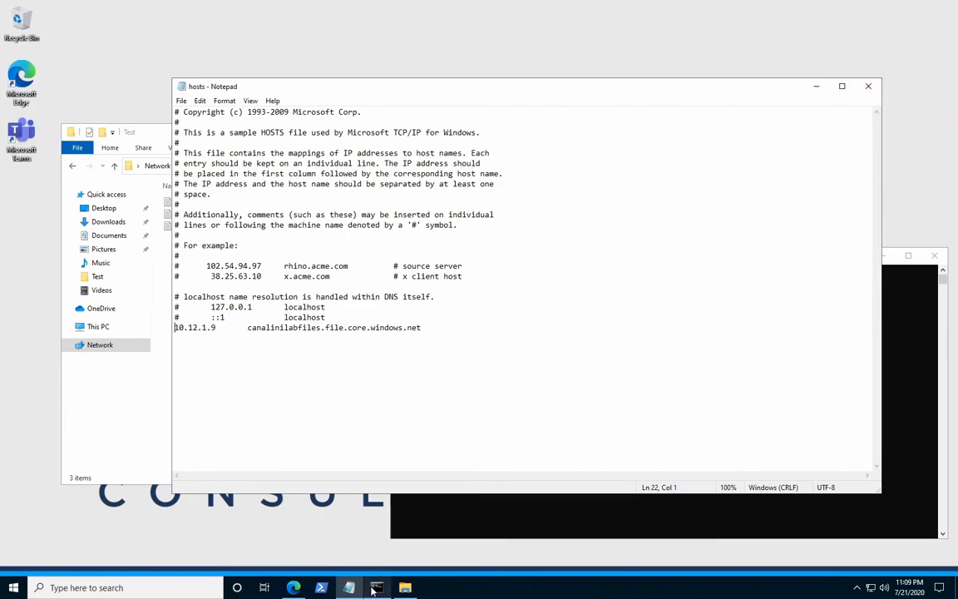
pyautogui.click(287, 593)
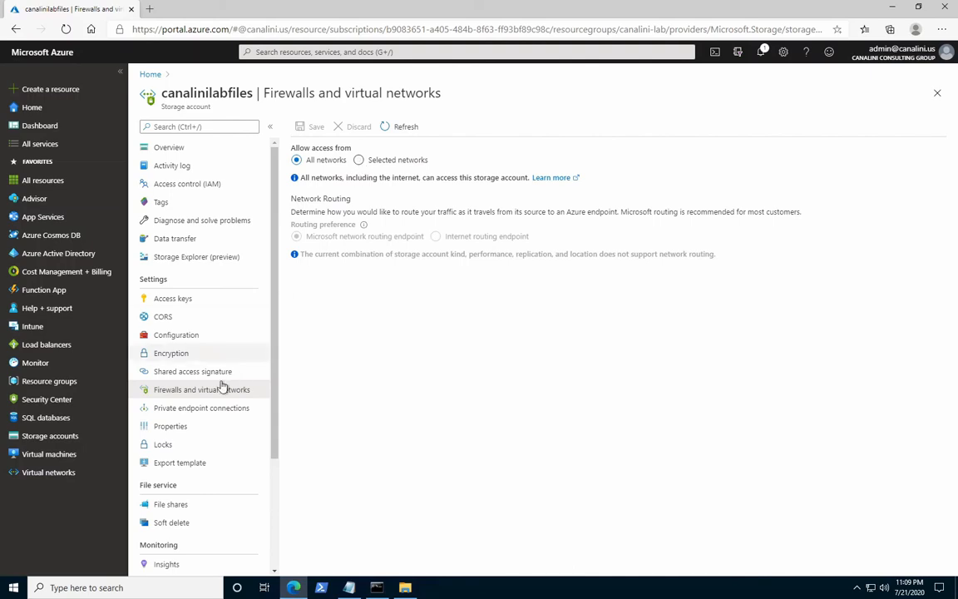
pyautogui.click(358, 161)
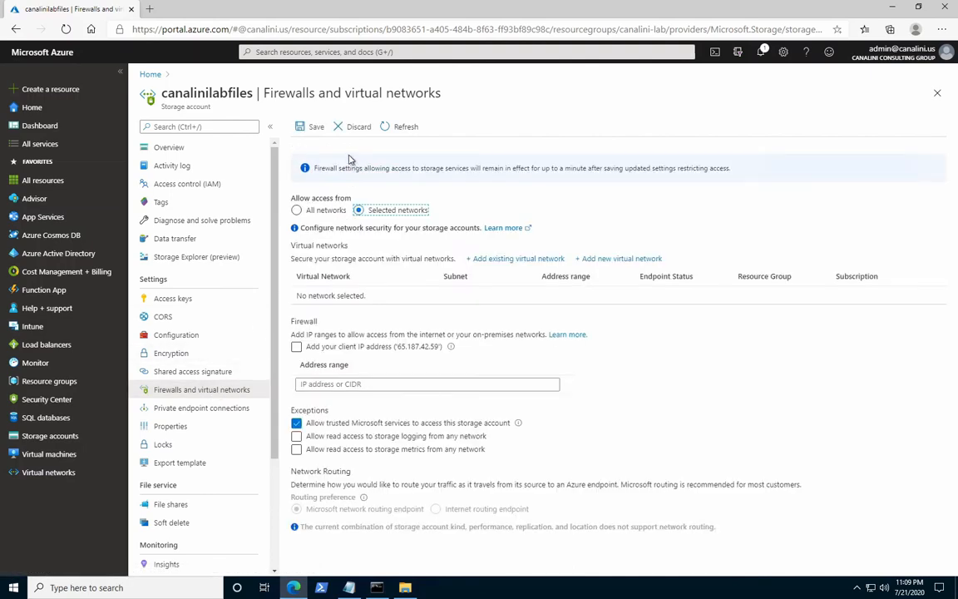
pyautogui.click(317, 130)
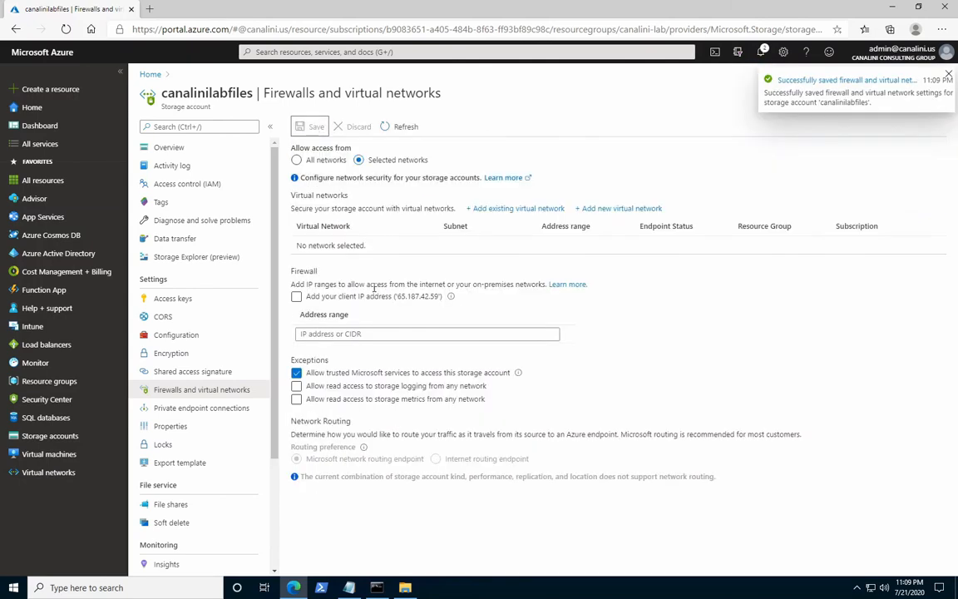
pyautogui.click(948, 75)
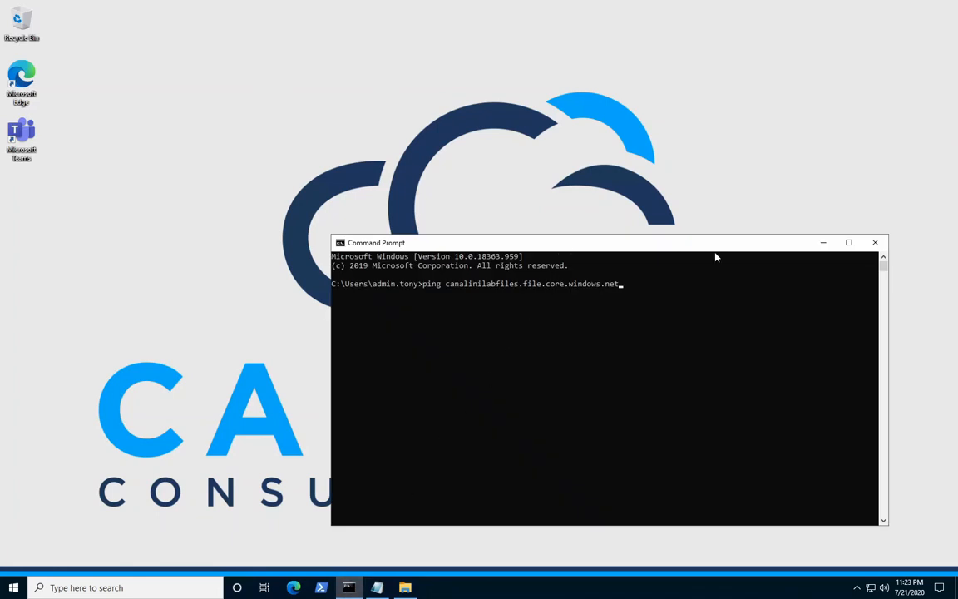
# Ping canalinilabfiles.file.core.windows.net, and try to open \\canalinilabfiles.file.core.windows.net\canalinilabfileshare in File Explorer without entering credentials.
pyautogui.press('Return')
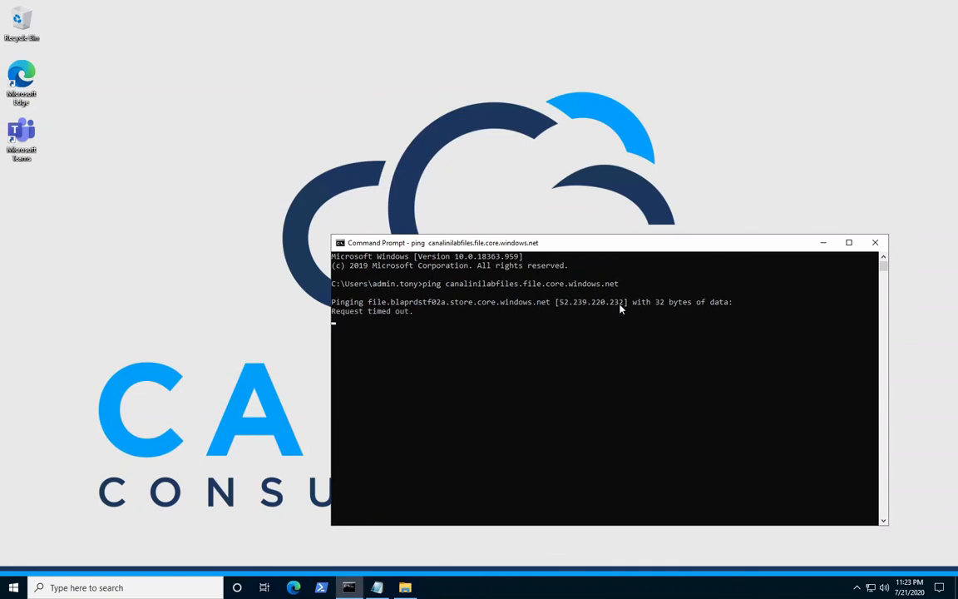
pyautogui.click(823, 243)
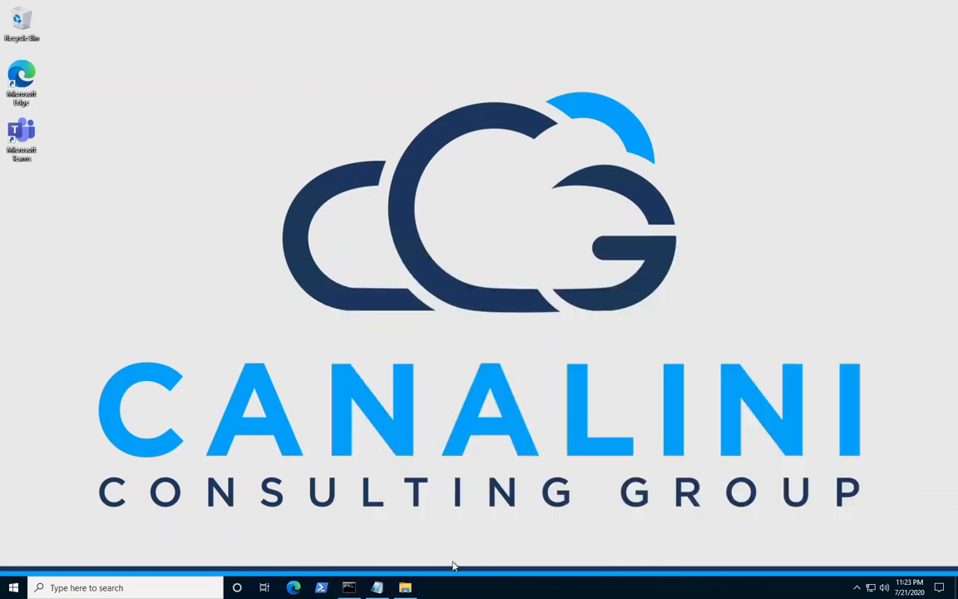
pyautogui.click(408, 589)
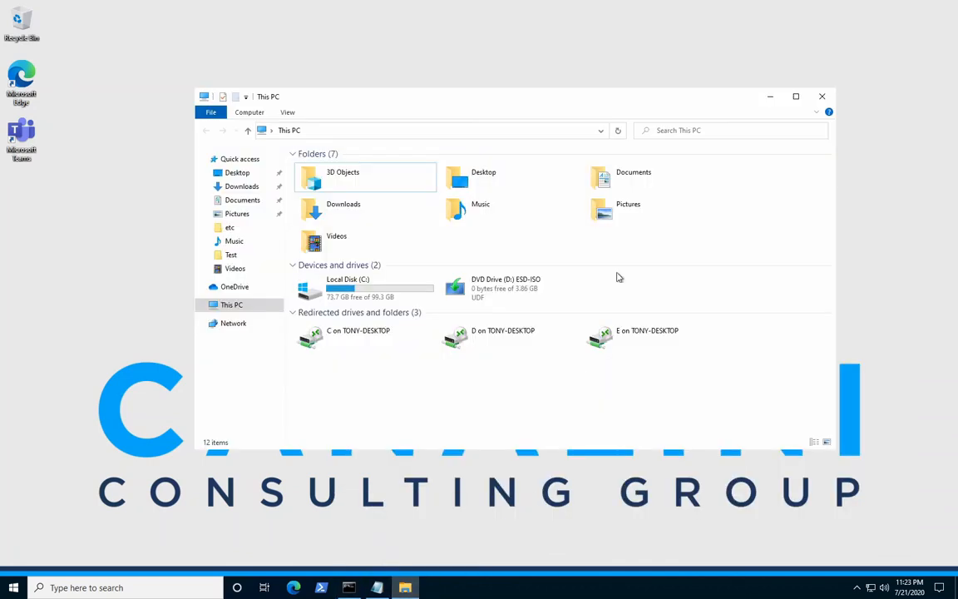
pyautogui.click(600, 131)
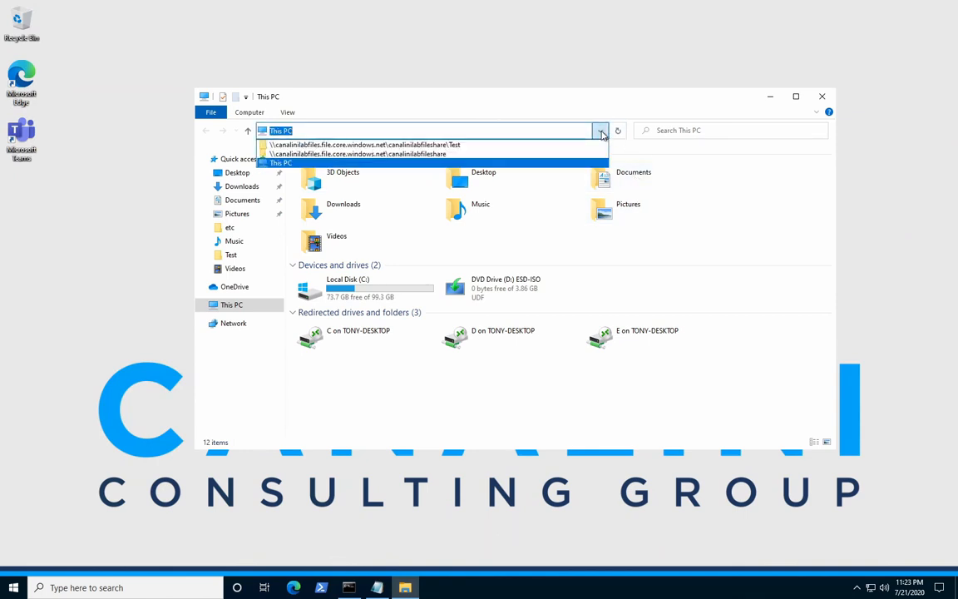
pyautogui.click(470, 153)
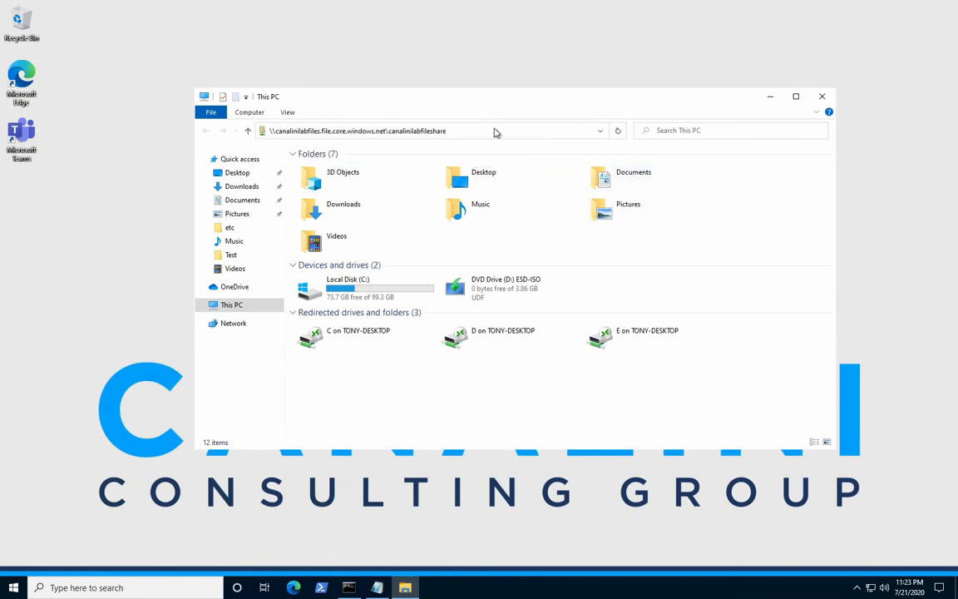
pyautogui.press('Return')
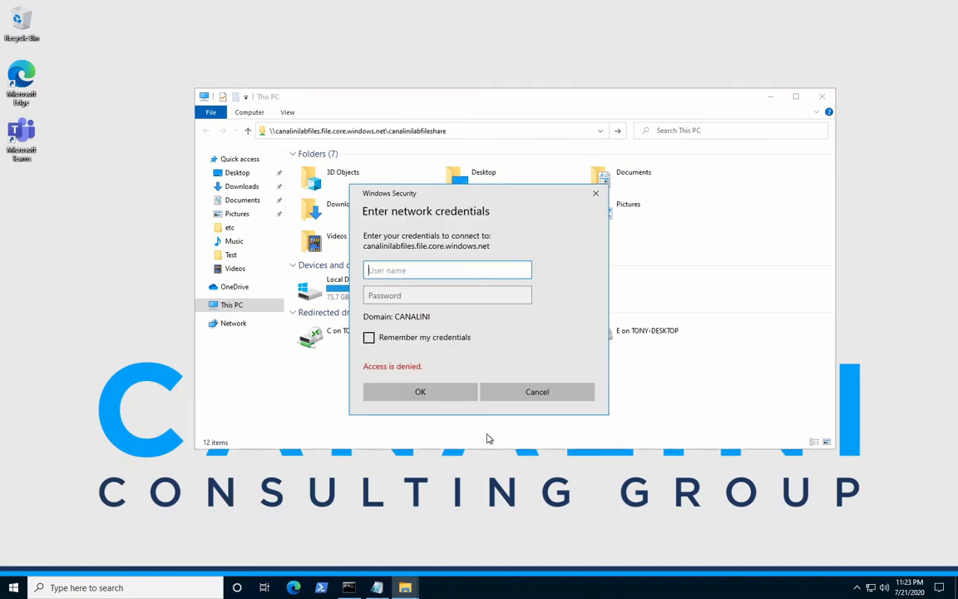
pyautogui.click(515, 395)
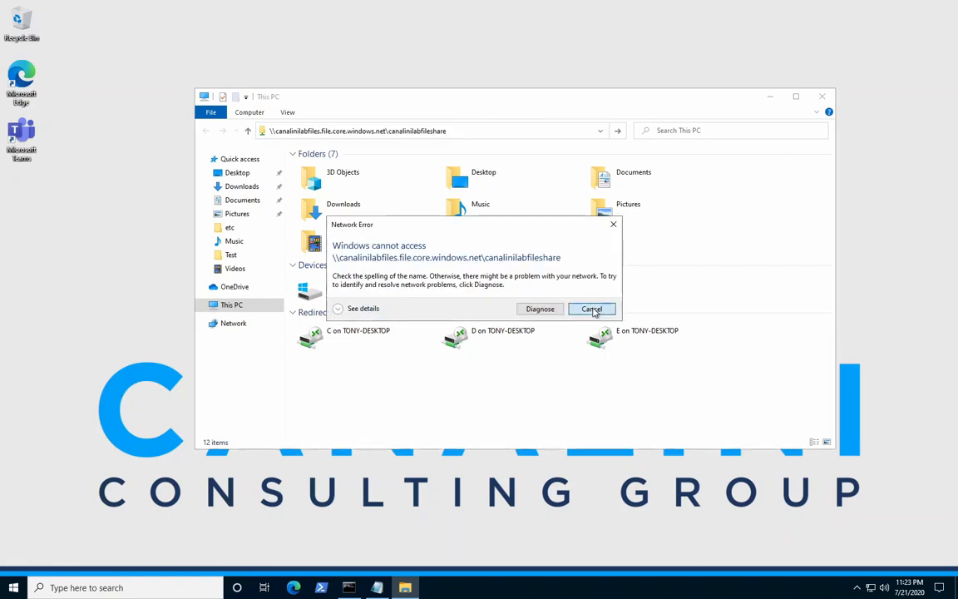
pyautogui.click(592, 368)
# Switch to the hosts file in Notepad, uncomment the 10.12.1.9 entry for canalinilabfiles.file.core.windows.net, save the file and minimize the window.
pyautogui.click(377, 587)
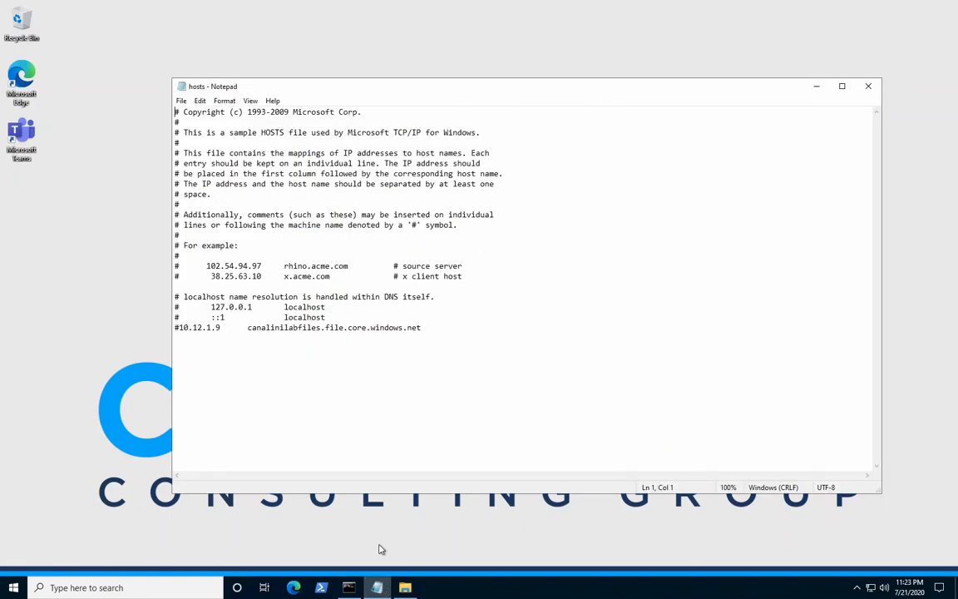
pyautogui.click(181, 328)
pyautogui.press('BackSpace')
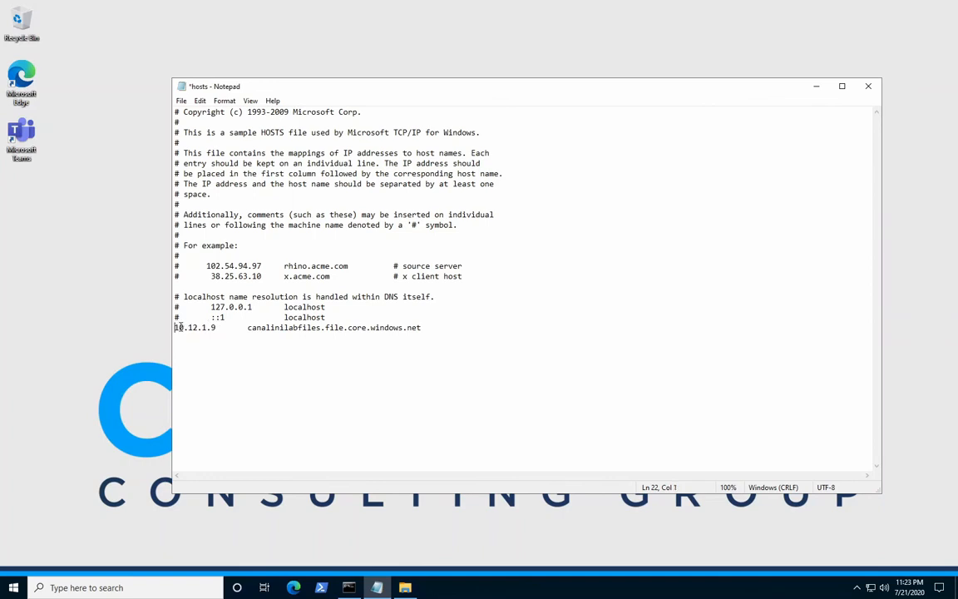
pyautogui.click(181, 100)
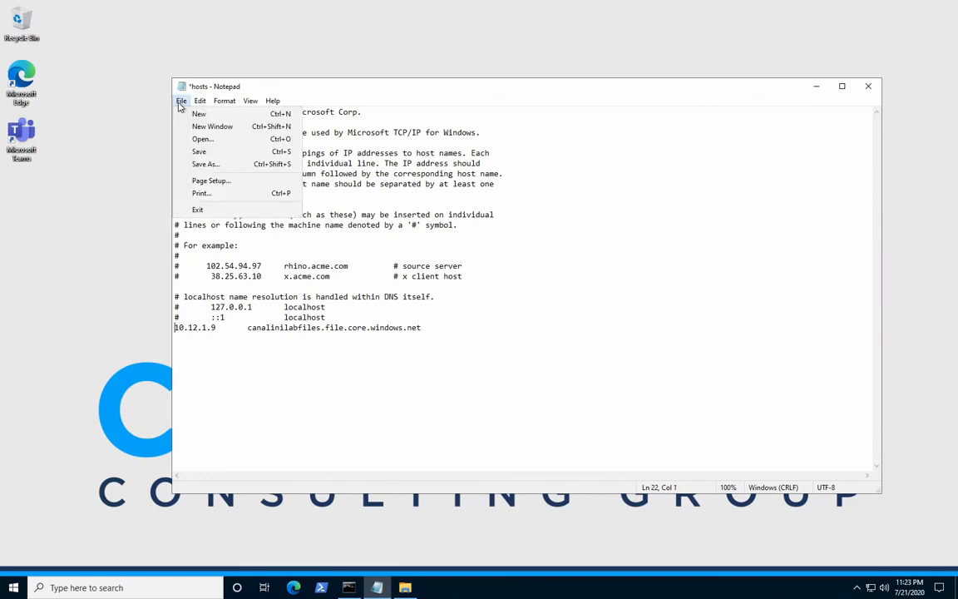
pyautogui.click(816, 86)
# Switch to the Command Prompt and repeat the ping of canalinilabfiles.file.core.windows.net to check which address it resolves to.
pyautogui.click(347, 589)
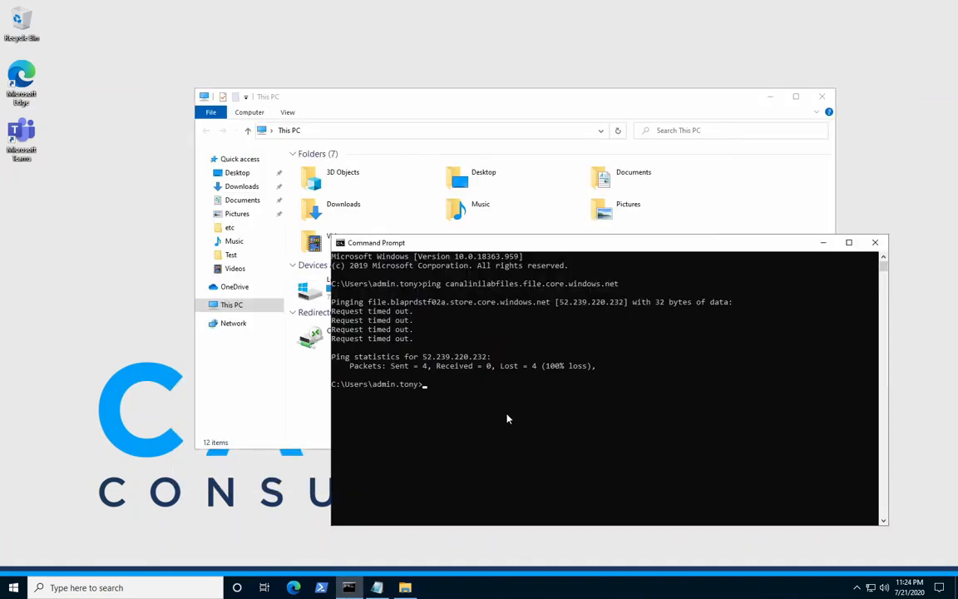
pyautogui.press('Up')
pyautogui.press('Return')
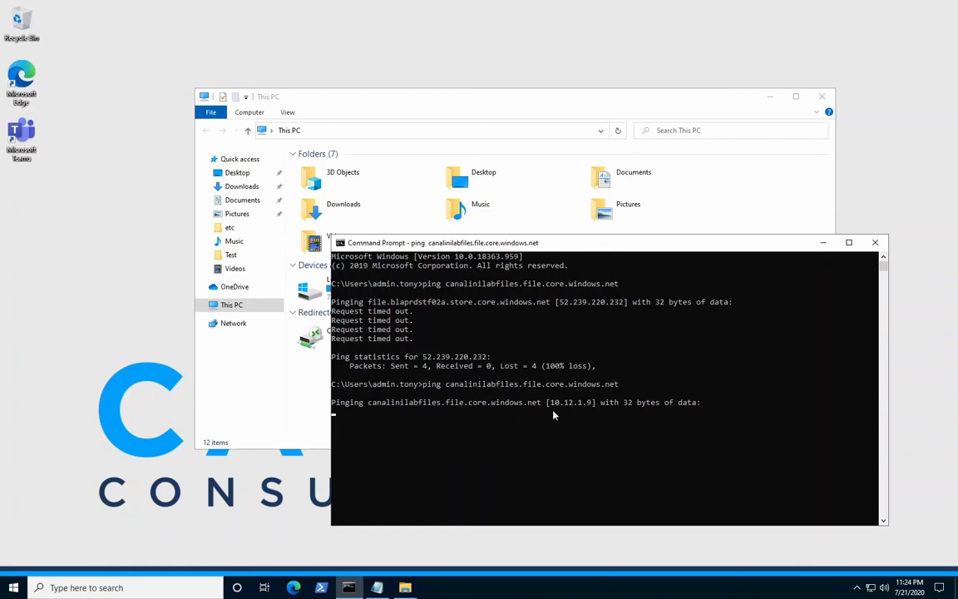
pyautogui.click(822, 243)
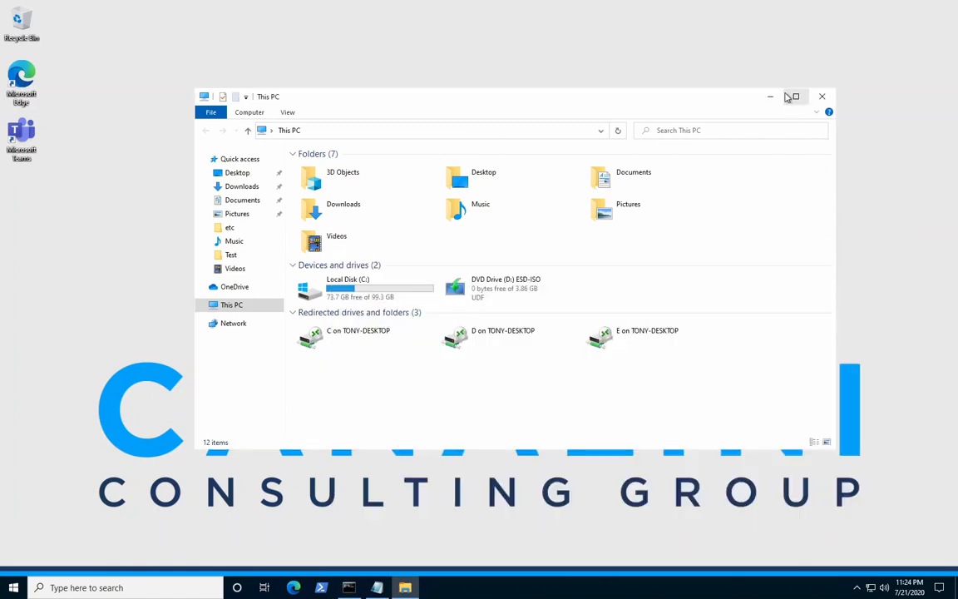
# Open \\canalinilabfiles.file.core.windows.net\canalinilabfileshare in File Explorer and look inside its test2 and Test folders.
pyautogui.click(601, 131)
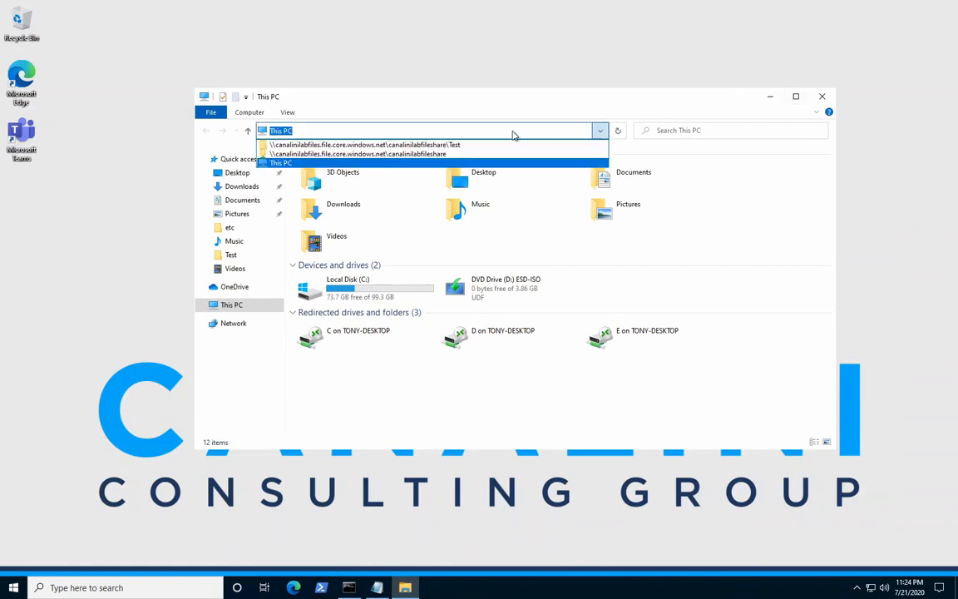
pyautogui.click(457, 155)
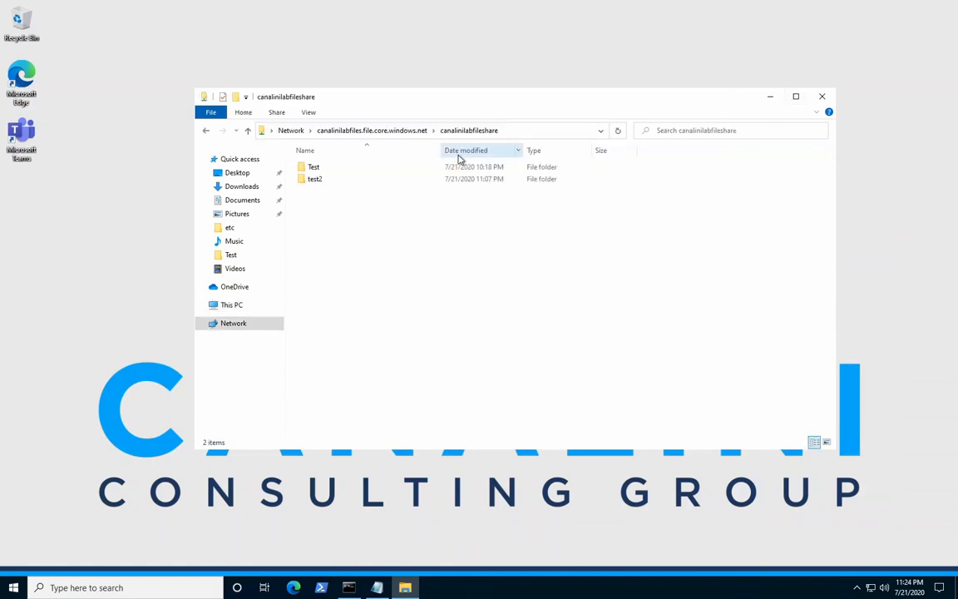
pyautogui.doubleClick(314, 179)
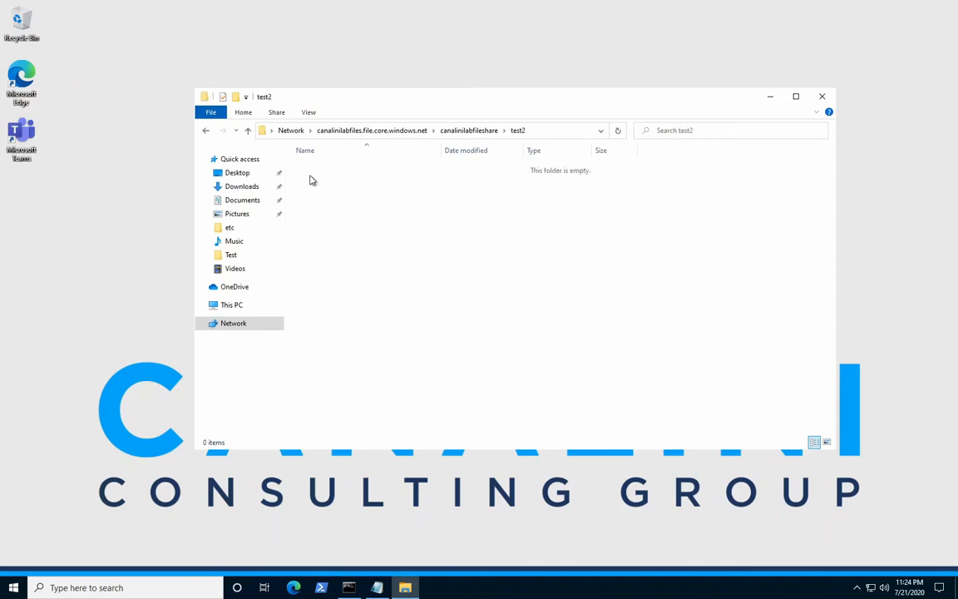
pyautogui.click(472, 133)
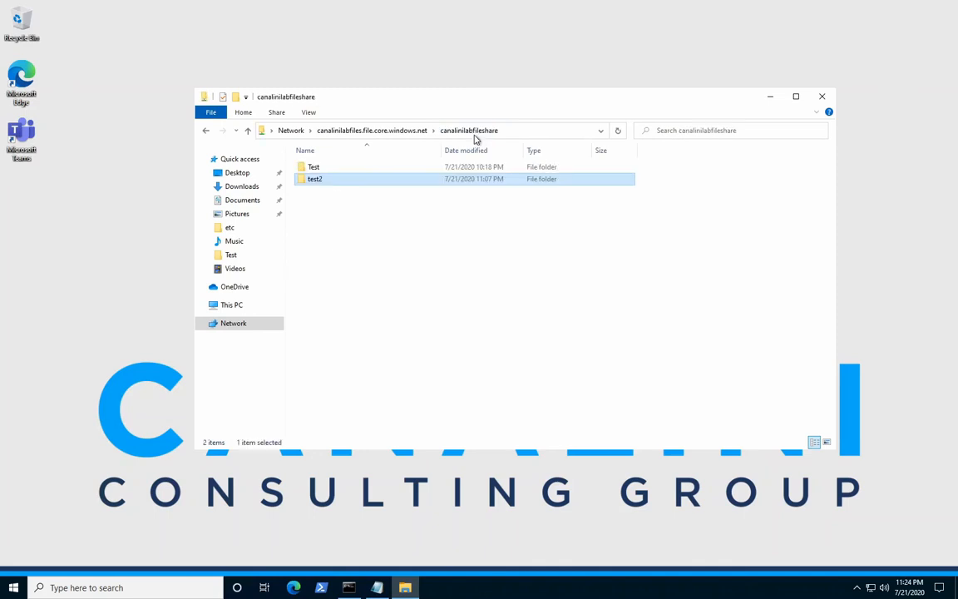
pyautogui.doubleClick(332, 168)
# Examine the individual user account's security permissions on the Files document, and close its properties without changes.
pyautogui.click(318, 180)
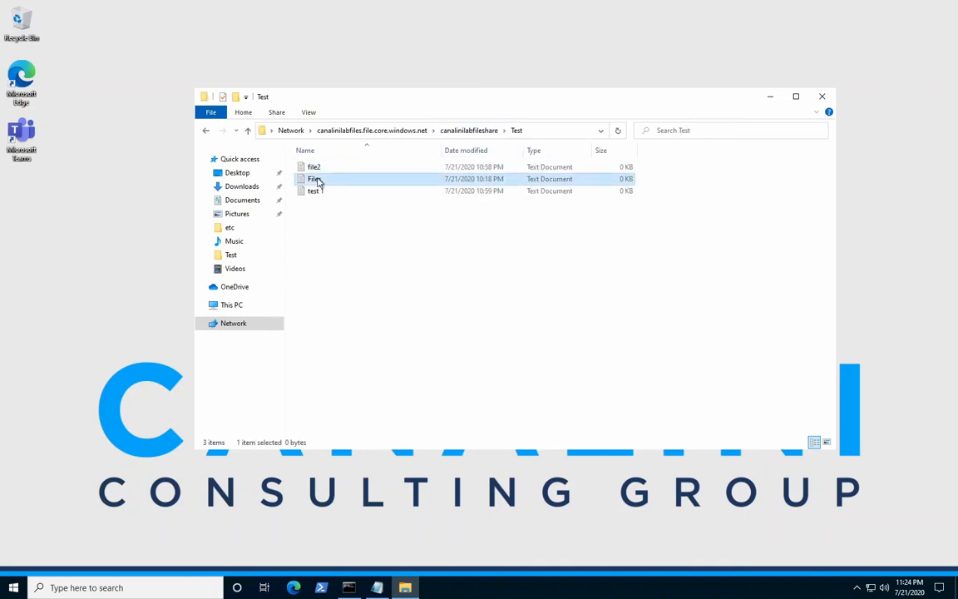
pyautogui.rightClick(313, 179)
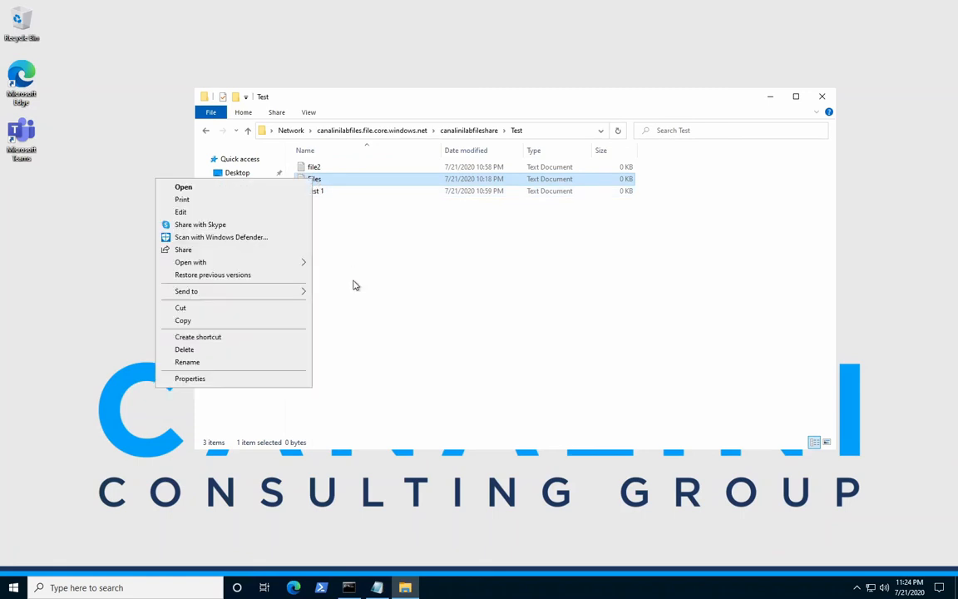
pyautogui.click(236, 380)
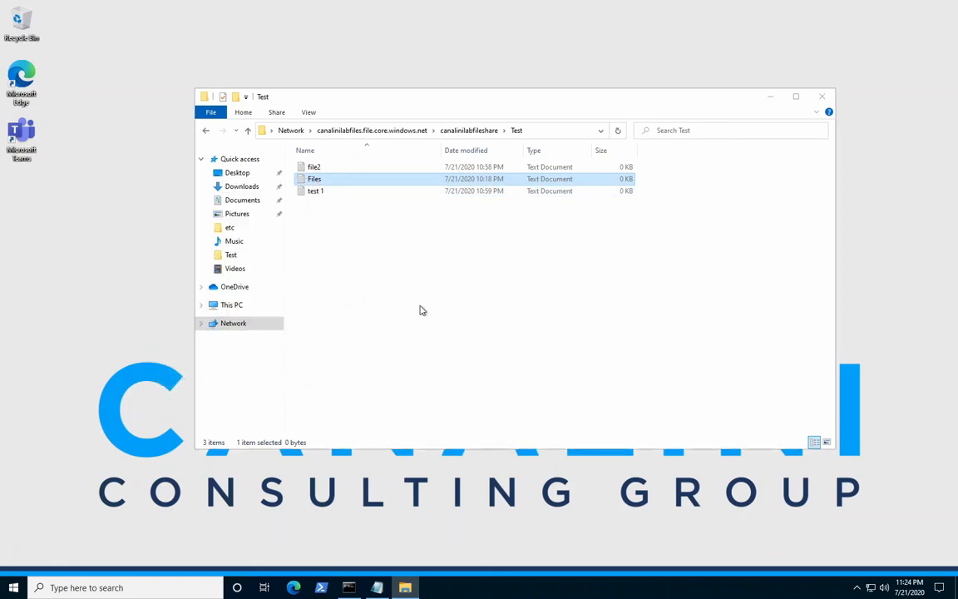
pyautogui.click(364, 205)
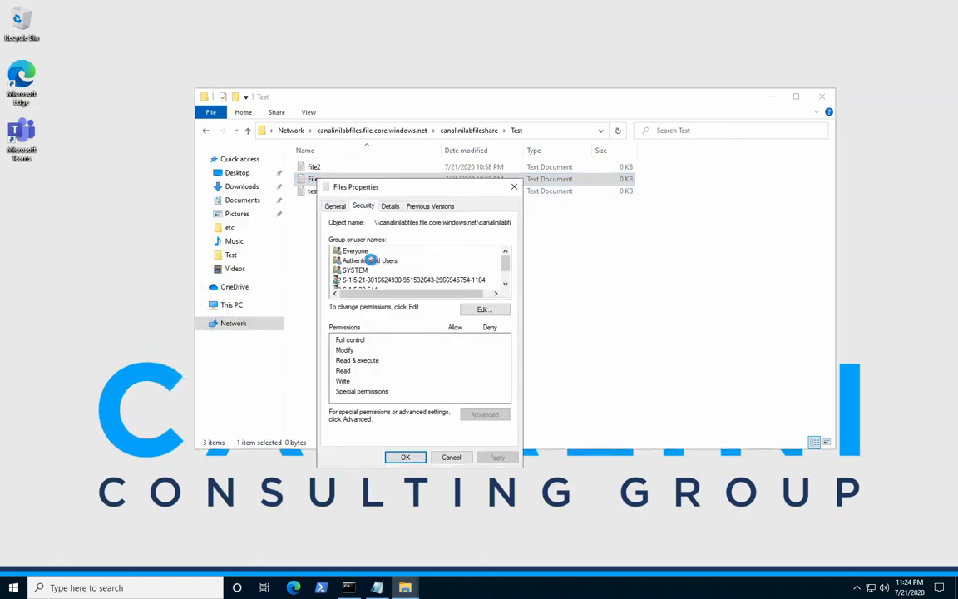
pyautogui.click(365, 280)
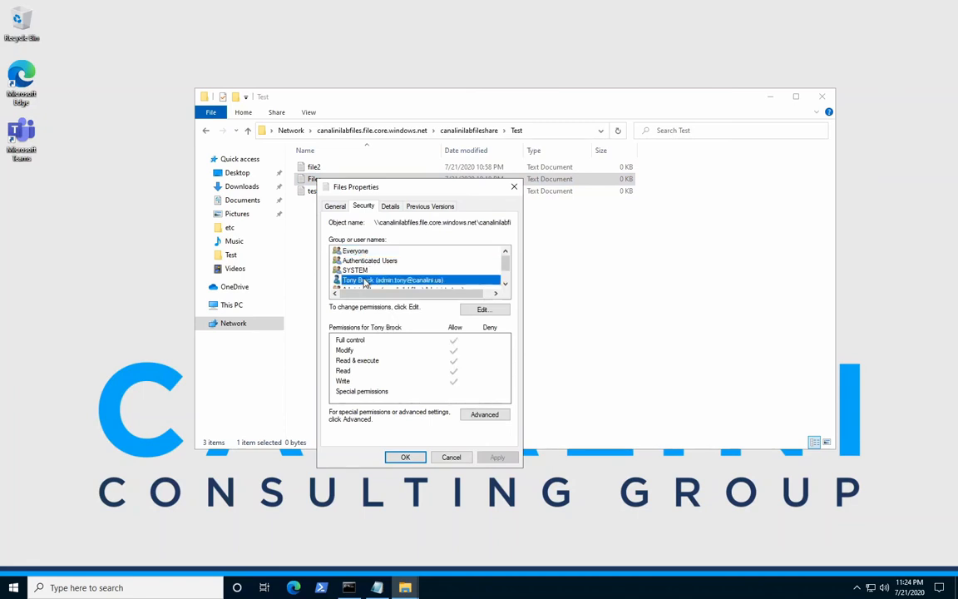
pyautogui.click(445, 457)
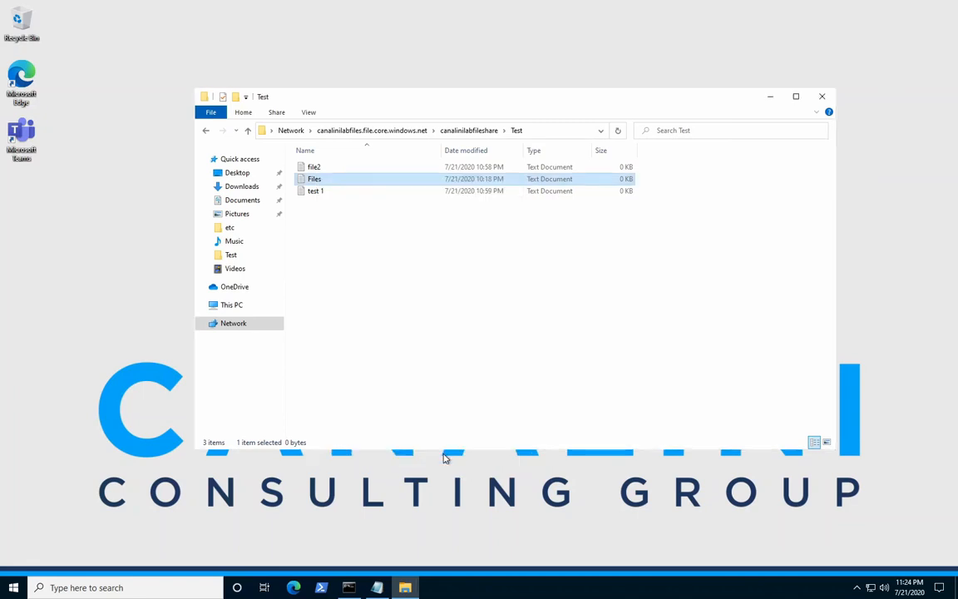
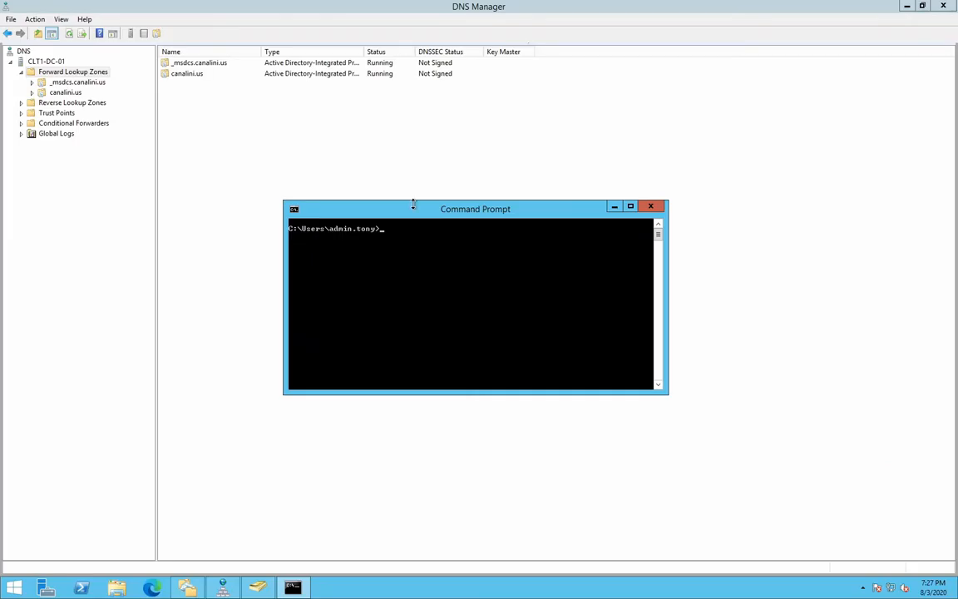
# Start nslookup in the Command Prompt and look up canalinilabfiles.file.core.windows.net.
pyautogui.write('ookup')
pyautogui.press('Return')
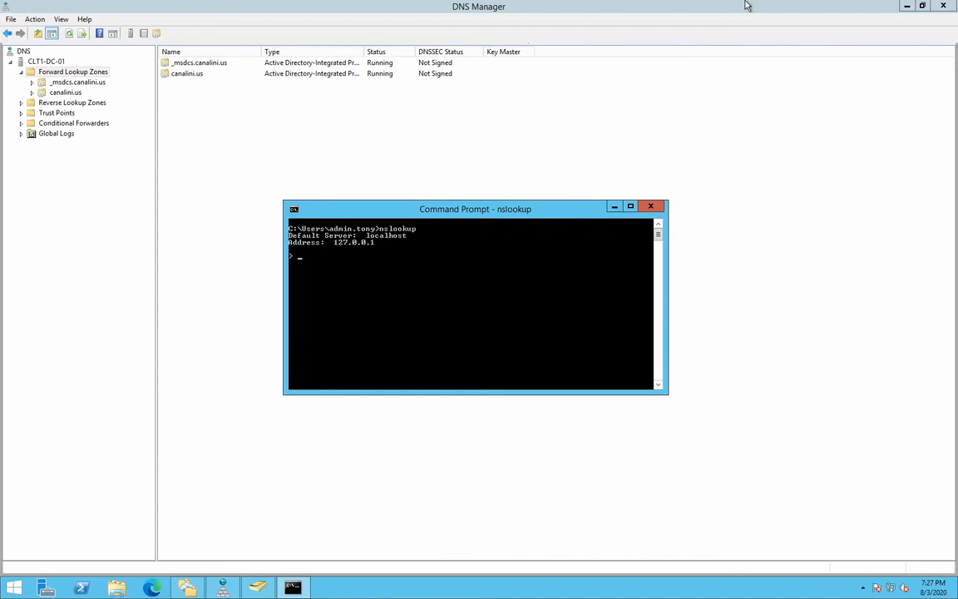
pyautogui.write('canalinilabfiles.file.core.window')
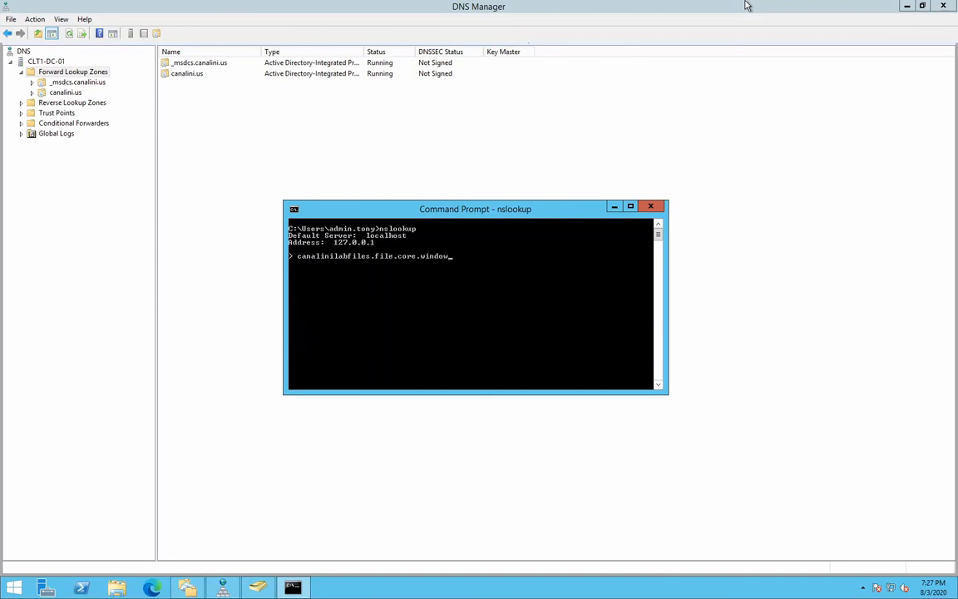
pyautogui.write('s.net')
pyautogui.press('Return')
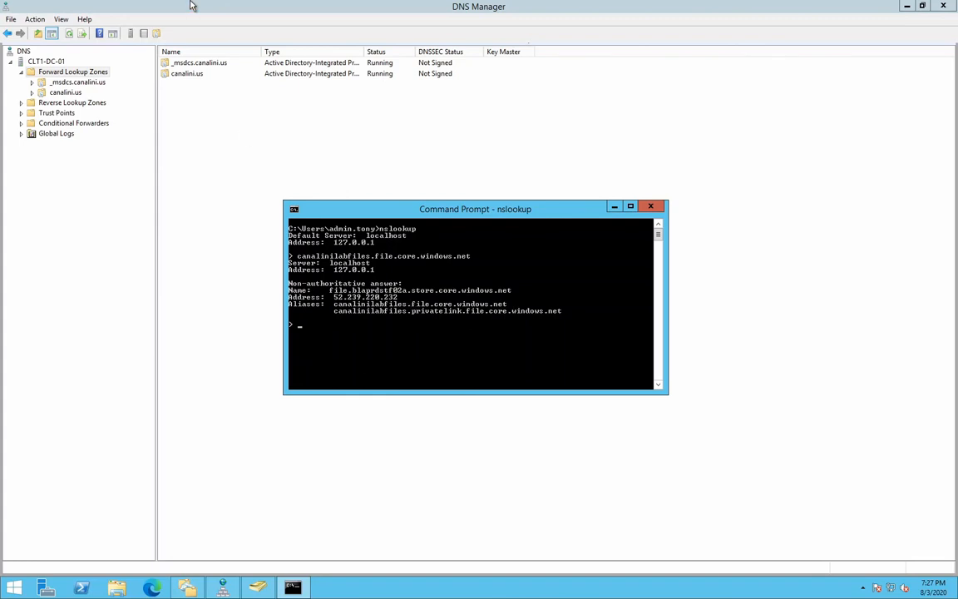
# Create an Active Directory-integrated primary forward lookup zone named privatelink.file.core.windows.net, replicated domain-wide with only secure dynamic updates.
pyautogui.click(84, 75)
pyautogui.rightClick(83, 75)
pyautogui.click(108, 79)
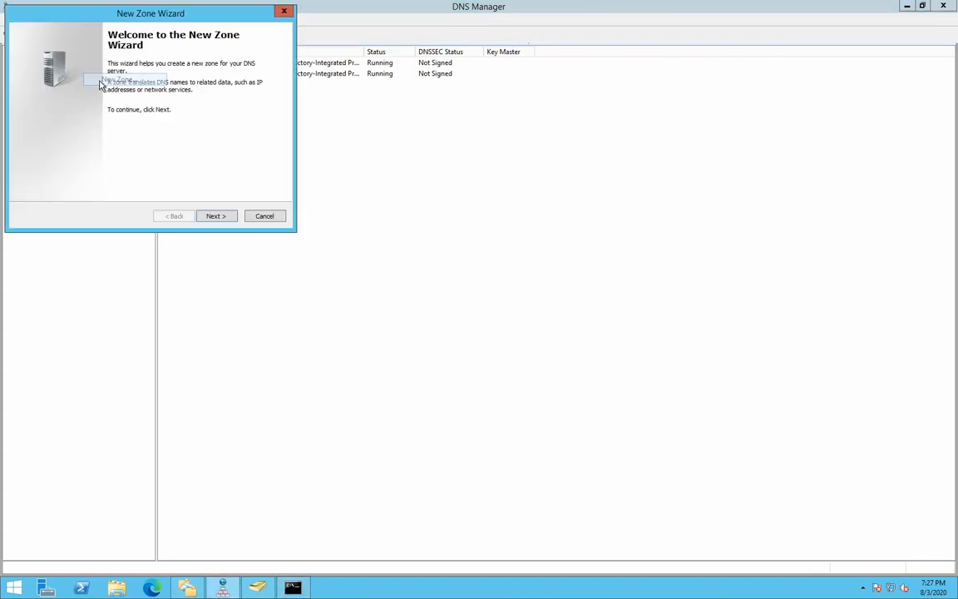
pyautogui.click(208, 220)
pyautogui.click(209, 220)
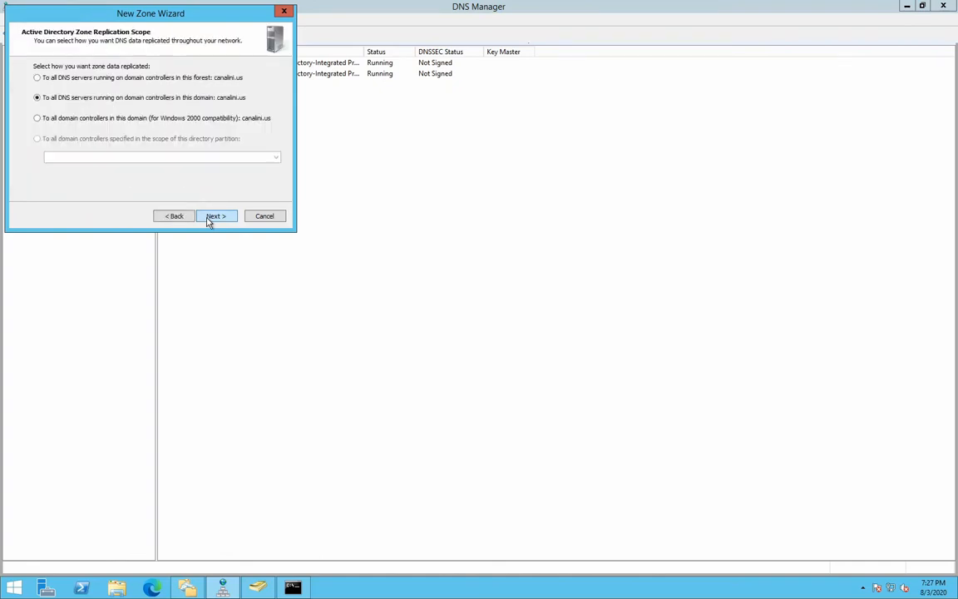
pyautogui.click(209, 220)
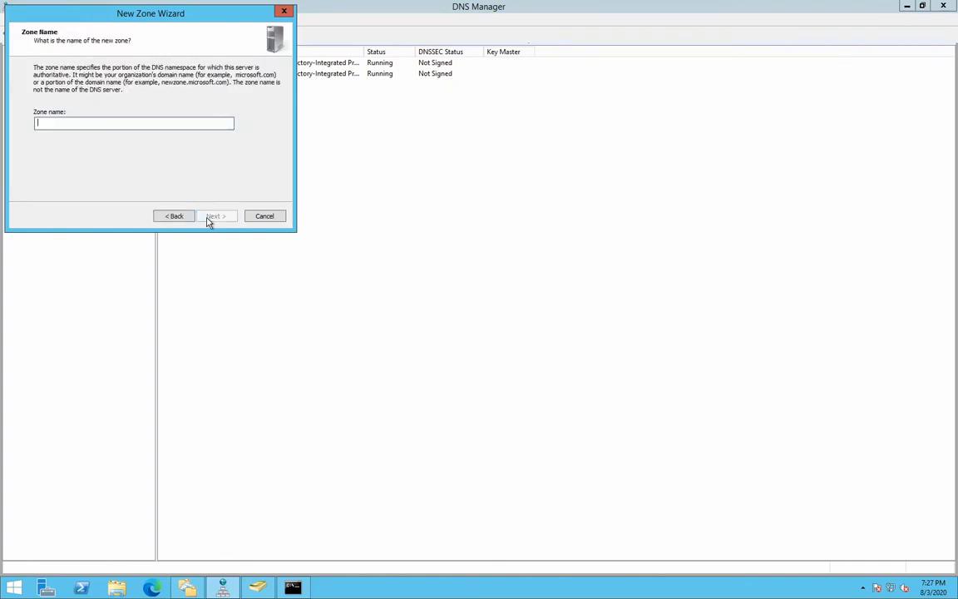
pyautogui.write('privatelink.file.core.windows.net')
pyautogui.click(209, 220)
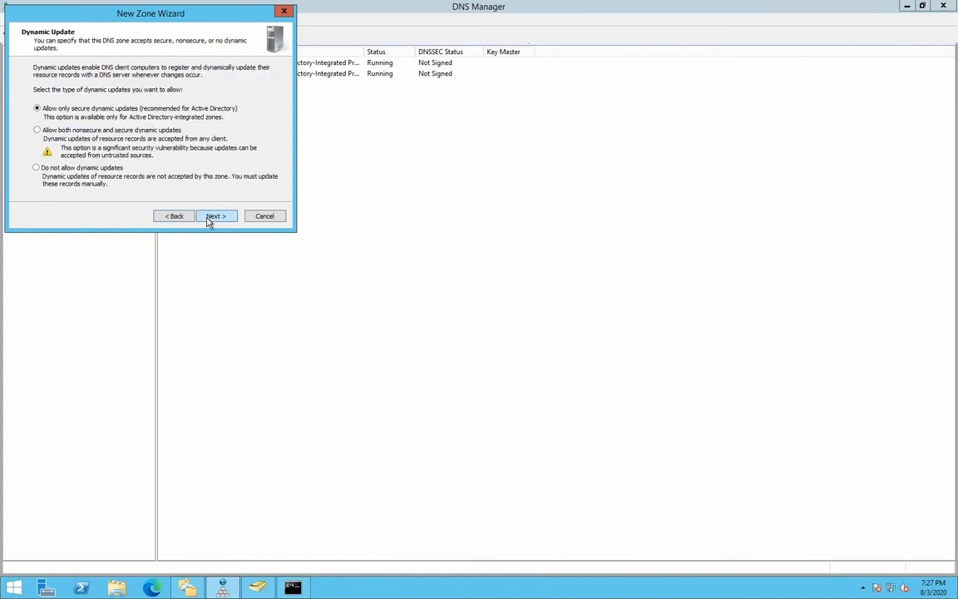
pyautogui.click(209, 220)
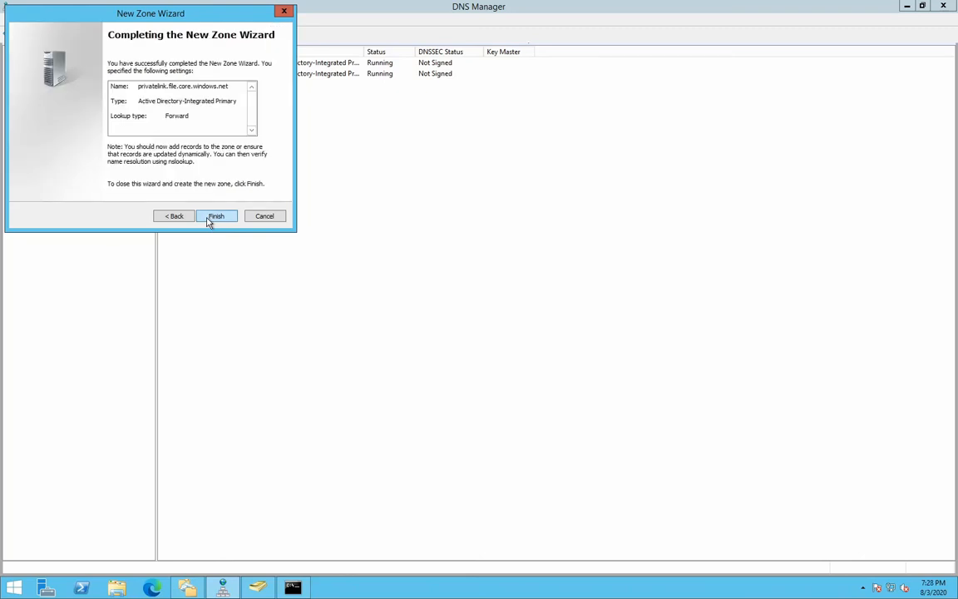
pyautogui.click(214, 218)
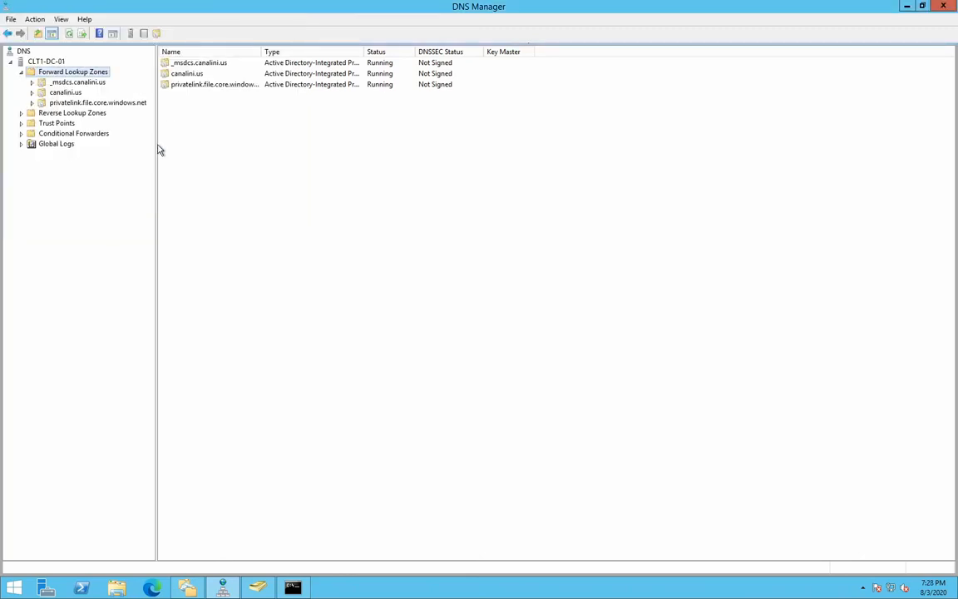
# Add a host (A) record named canalinilabfiles with IP address 10.12.1.9 to the privatelink.file.core.windows.net zone.
pyautogui.click(117, 102)
pyautogui.rightClick(206, 137)
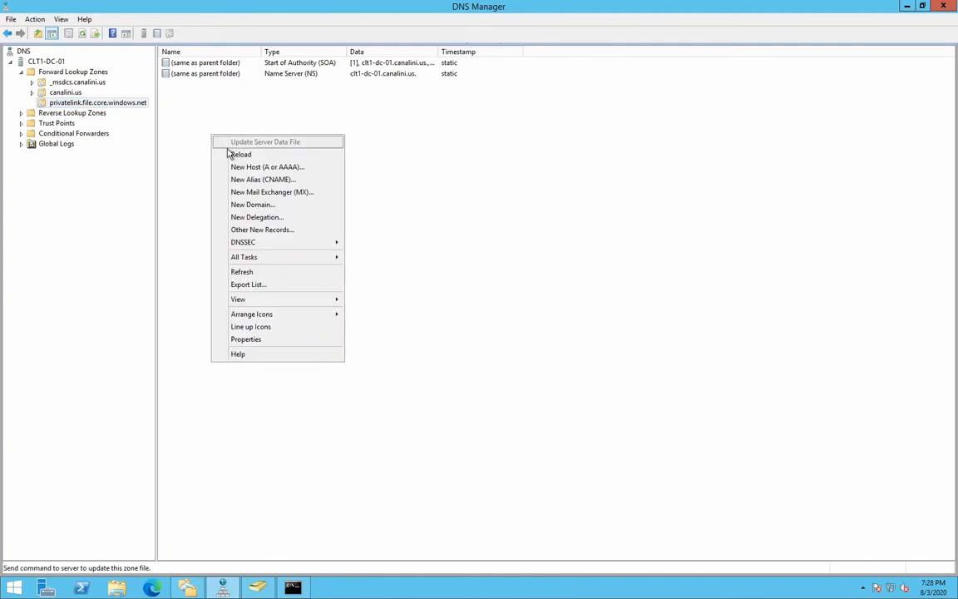
pyautogui.click(215, 151)
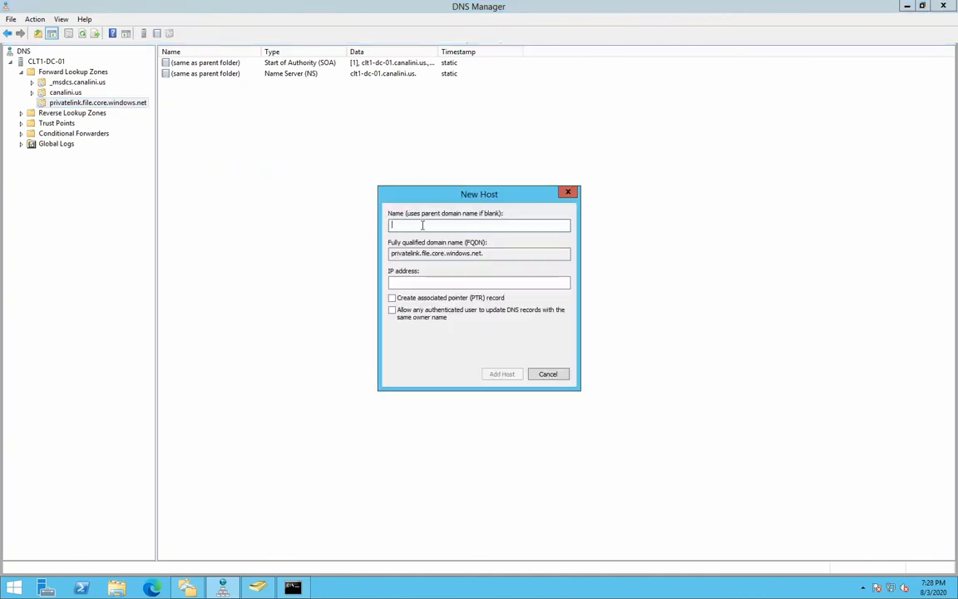
pyautogui.write('canalinilabfiles')
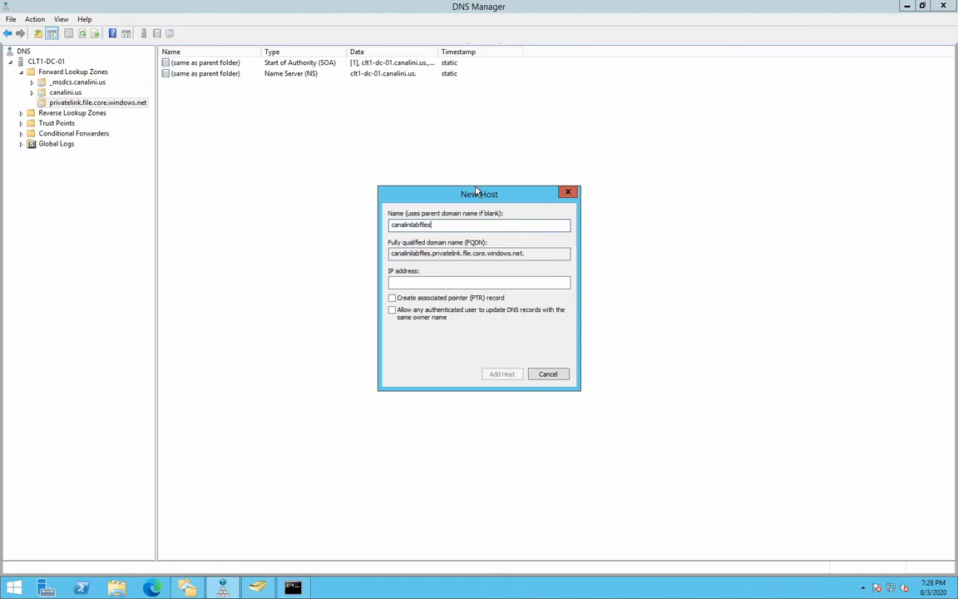
pyautogui.click(481, 284)
pyautogui.write('12.')
pyautogui.press('BackSpace')
pyautogui.press('BackSpace')
pyautogui.press('BackSpace')
pyautogui.write('10.12.')
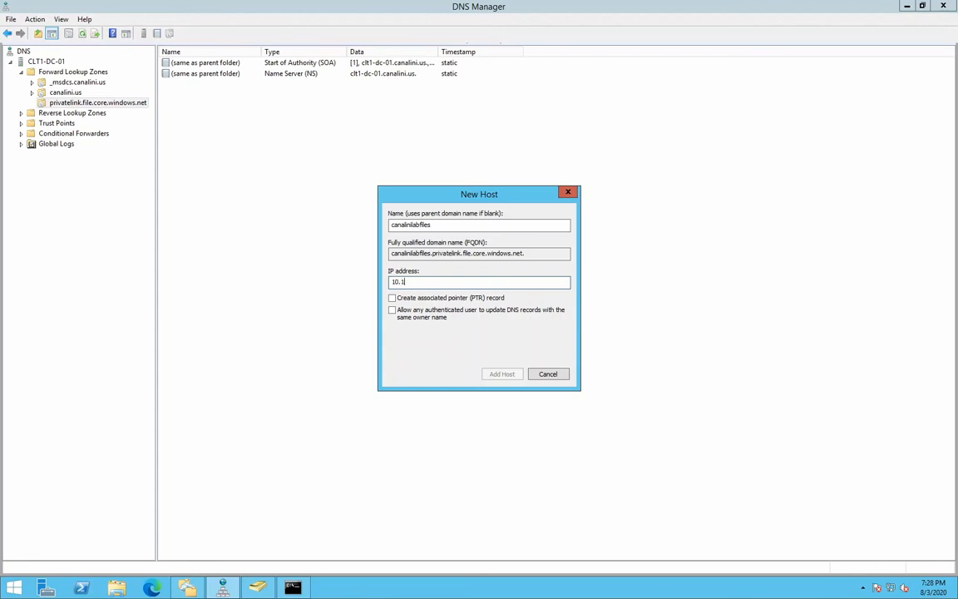
pyautogui.write('1.9')
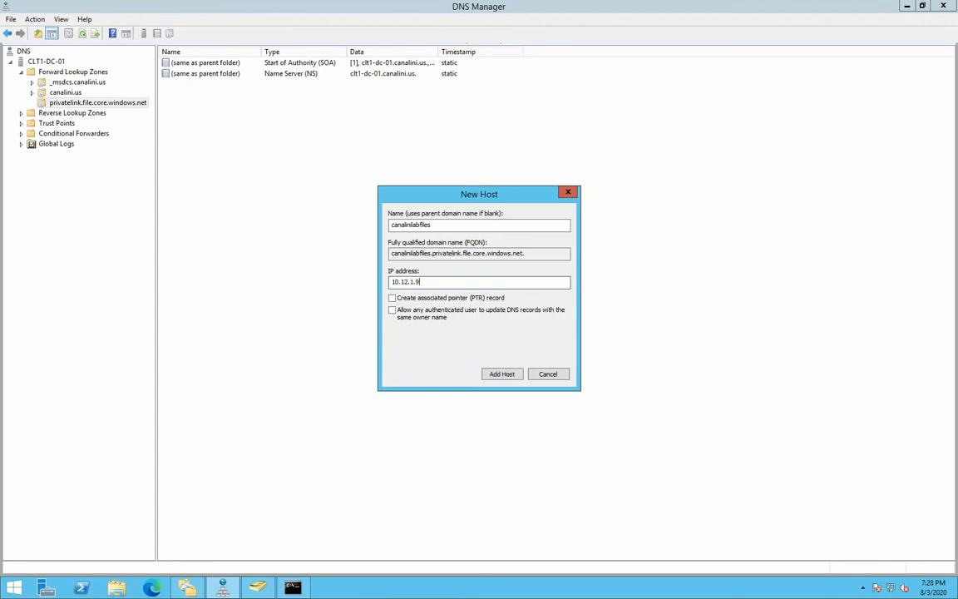
pyautogui.click(502, 374)
pyautogui.click(564, 336)
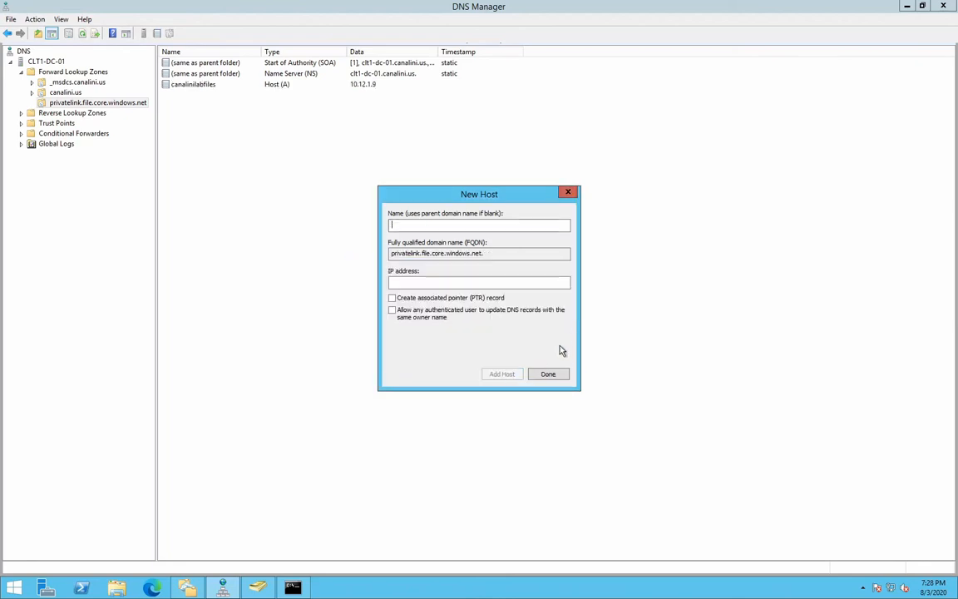
pyautogui.click(551, 375)
# Return to the nslookup session and repeat the lookup of canalinilabfiles.file.core.windows.net.
pyautogui.click(292, 588)
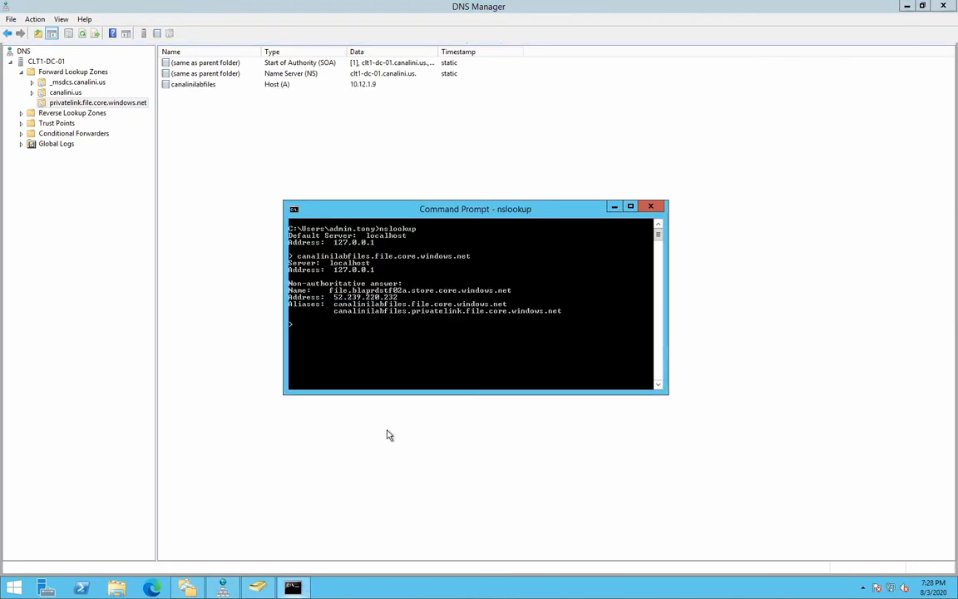
pyautogui.press('Up')
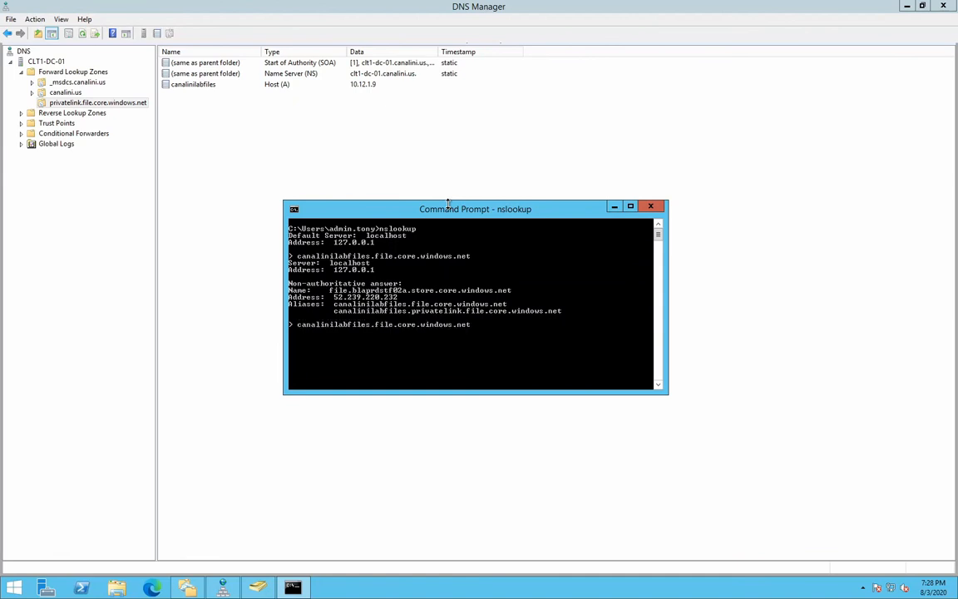
pyautogui.press('Return')
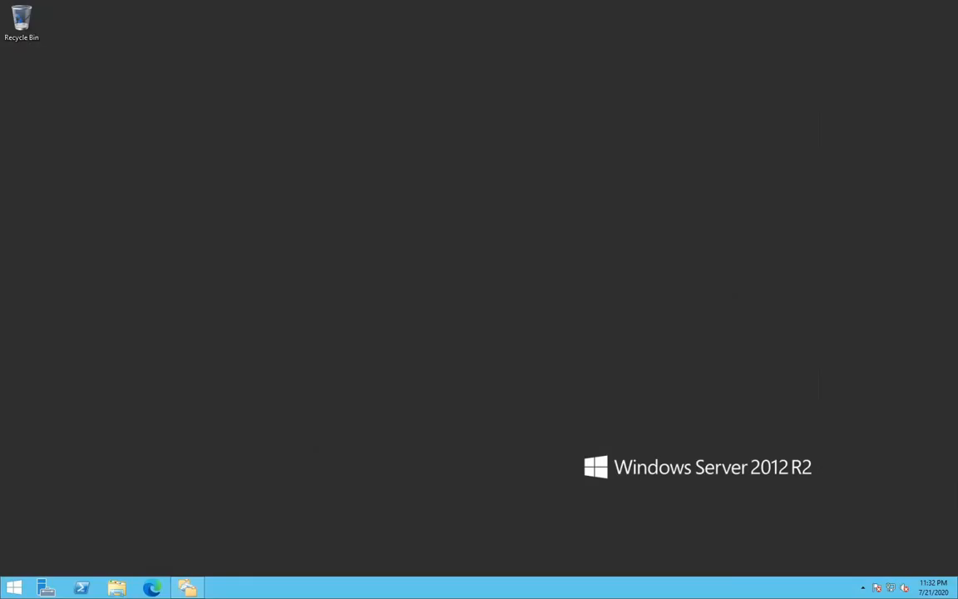
# Switch to DFS Management and start a new namespace with the domain controller CLT1-DC-01 as its namespace server.
pyautogui.click(188, 588)
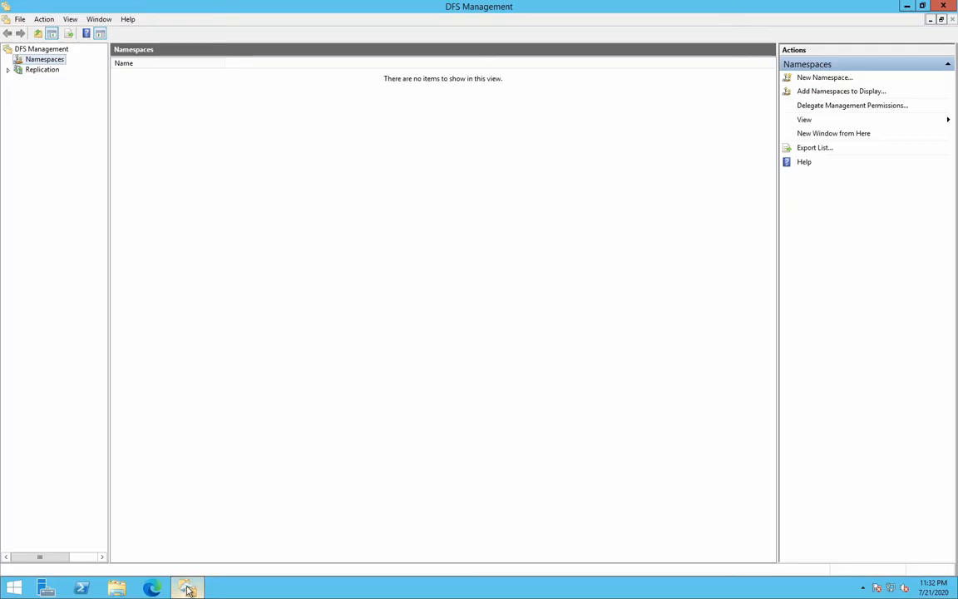
pyautogui.rightClick(31, 65)
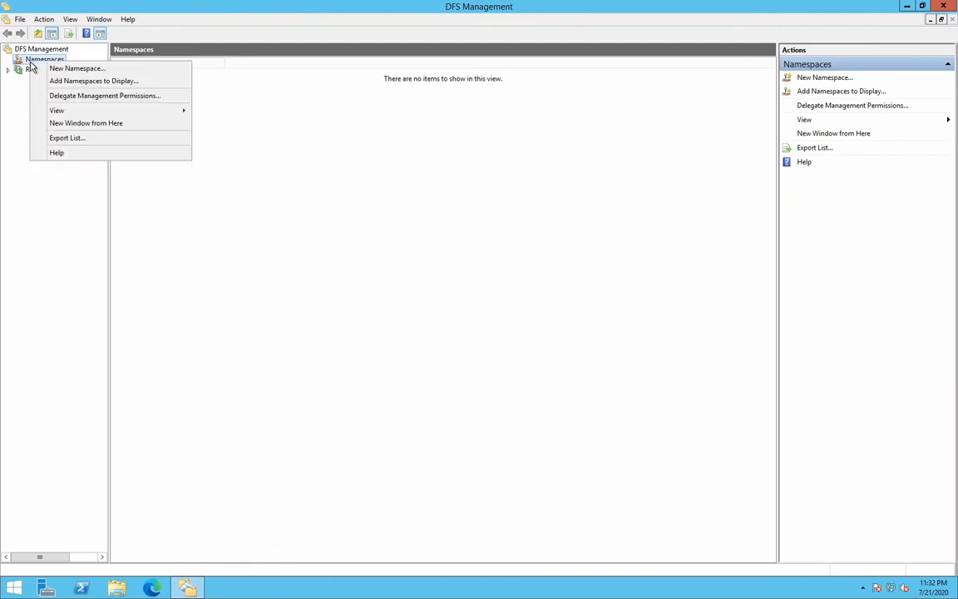
pyautogui.click(104, 70)
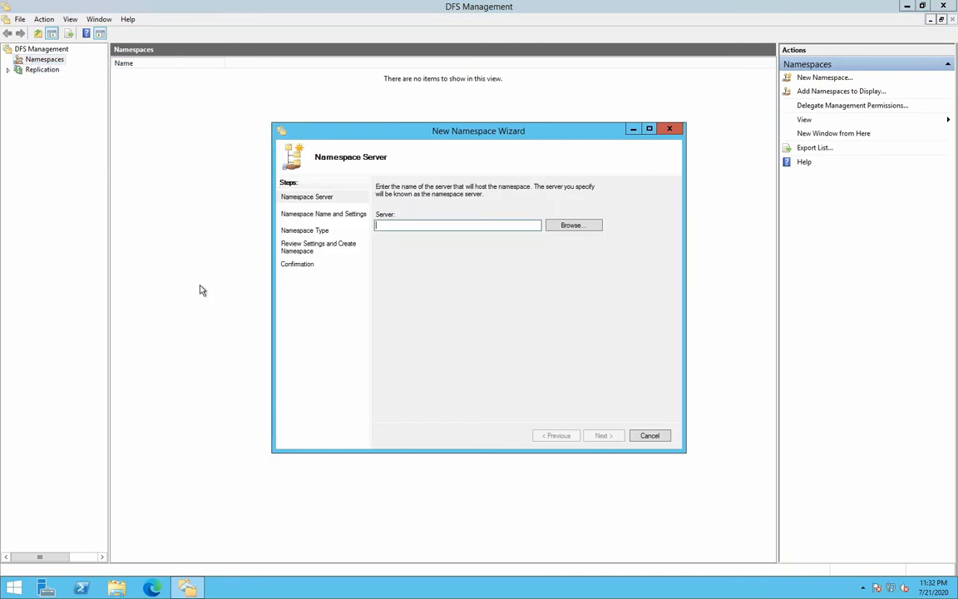
pyautogui.click(560, 225)
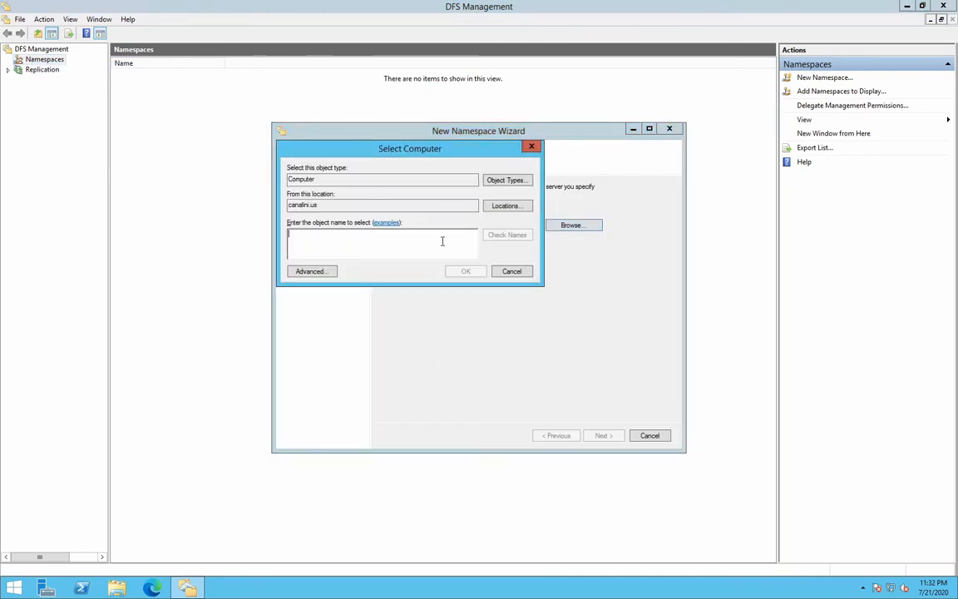
pyautogui.write('clt1')
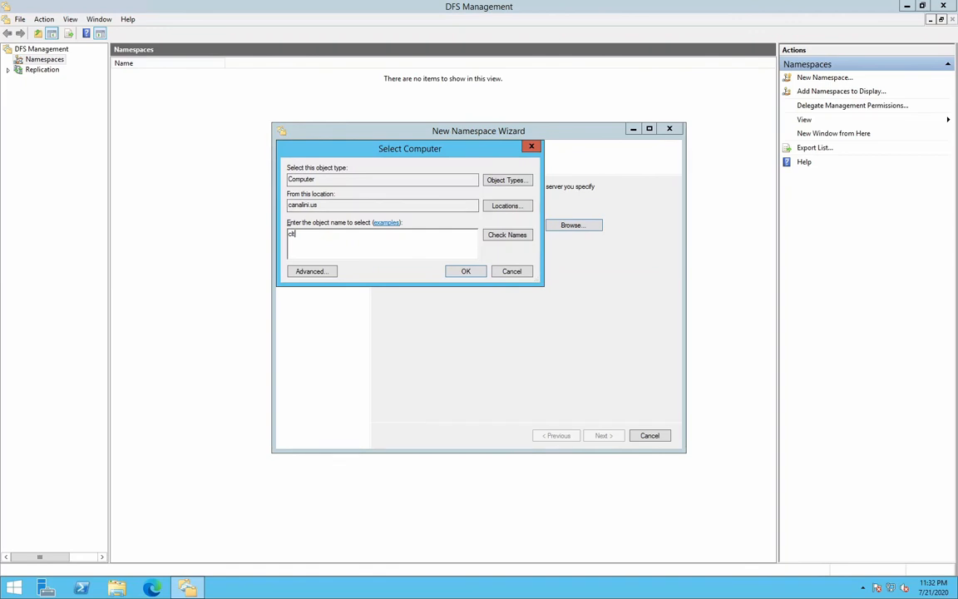
pyautogui.write('-dc')
pyautogui.click(516, 236)
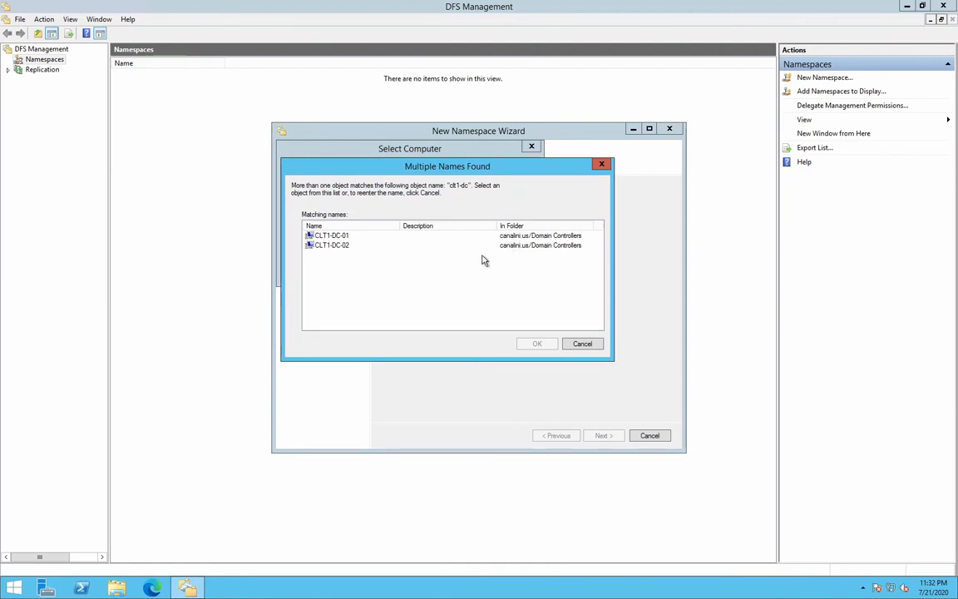
pyautogui.click(332, 237)
pyautogui.click(337, 245)
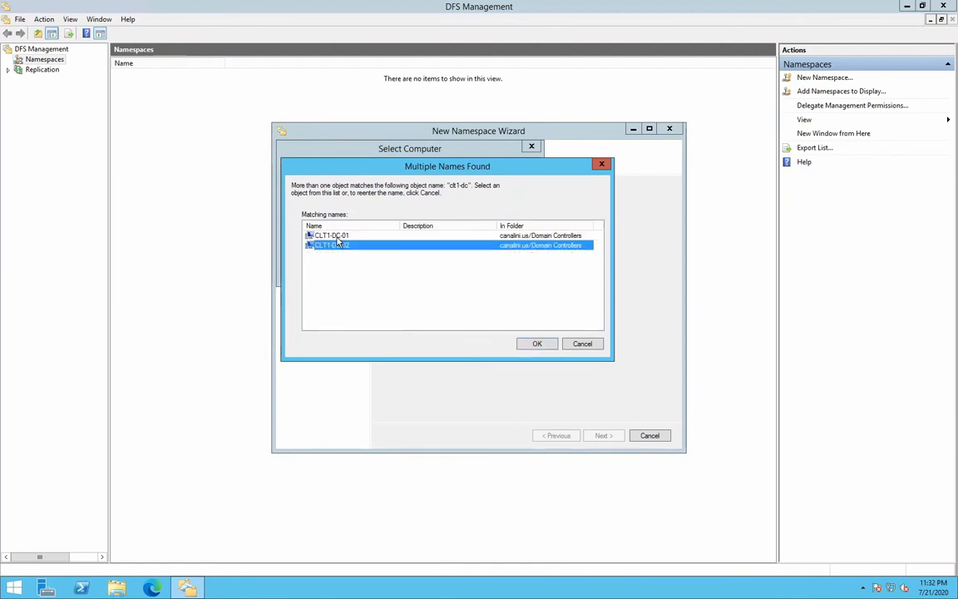
pyautogui.click(337, 236)
pyautogui.click(534, 344)
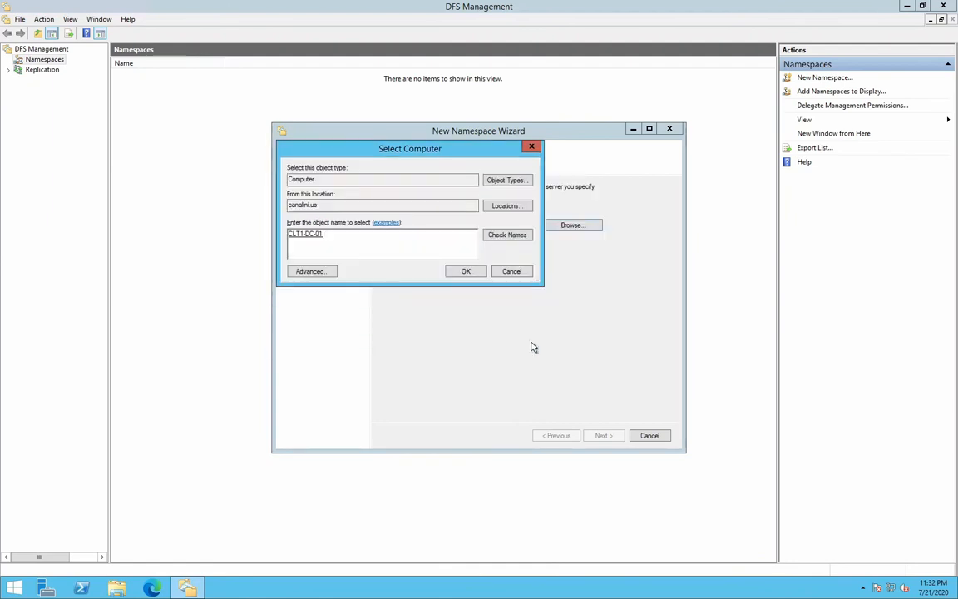
pyautogui.click(471, 274)
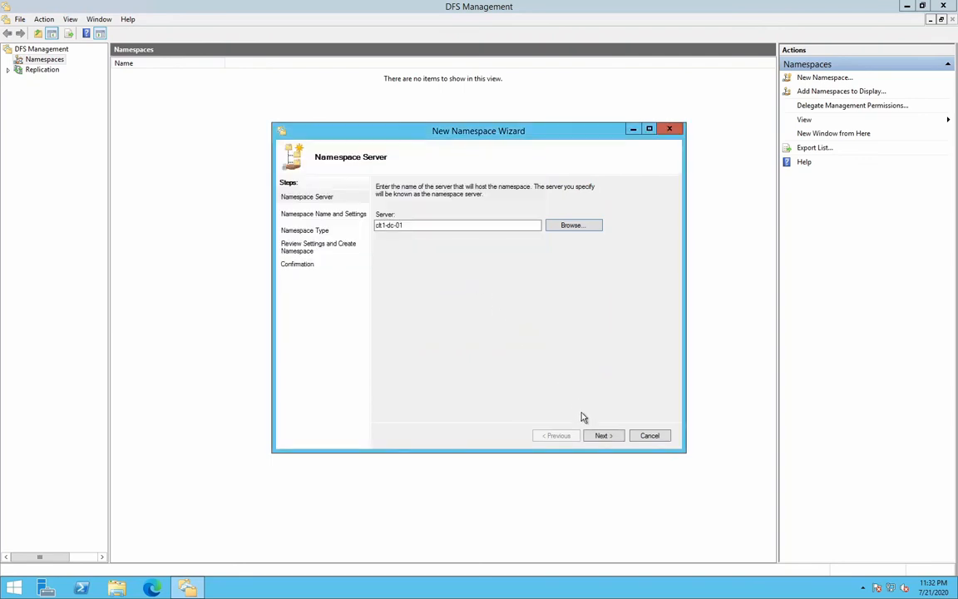
pyautogui.click(599, 436)
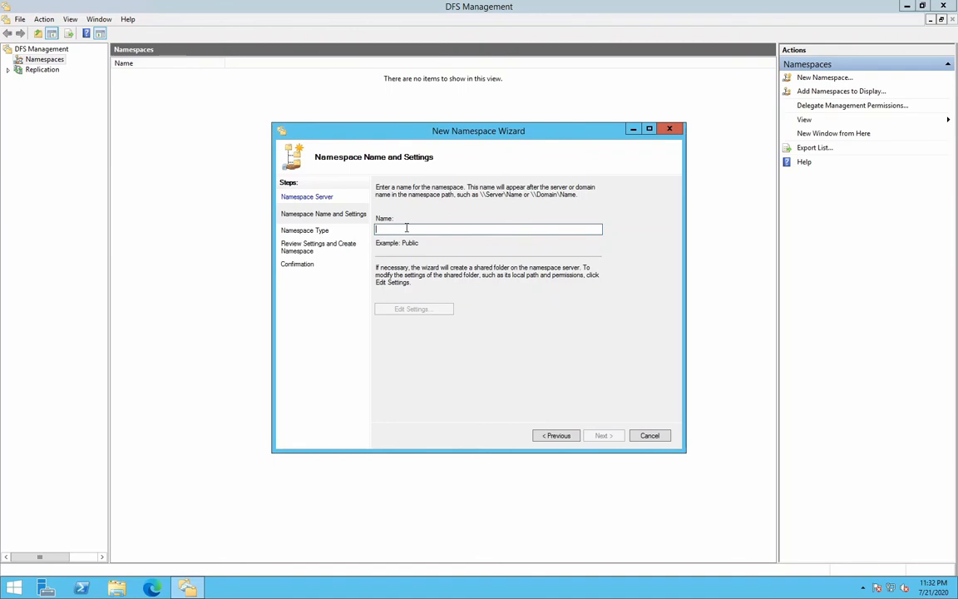
# Name the namespace Public and give all users read and write permissions on its shared folder.
pyautogui.write('Pu')
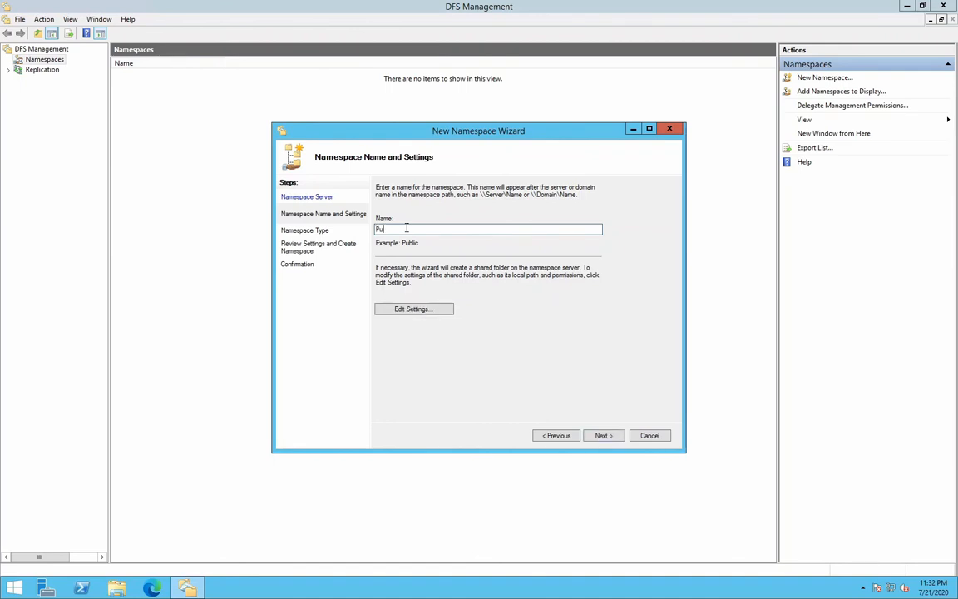
pyautogui.write('blic')
pyautogui.click(422, 309)
pyautogui.click(436, 301)
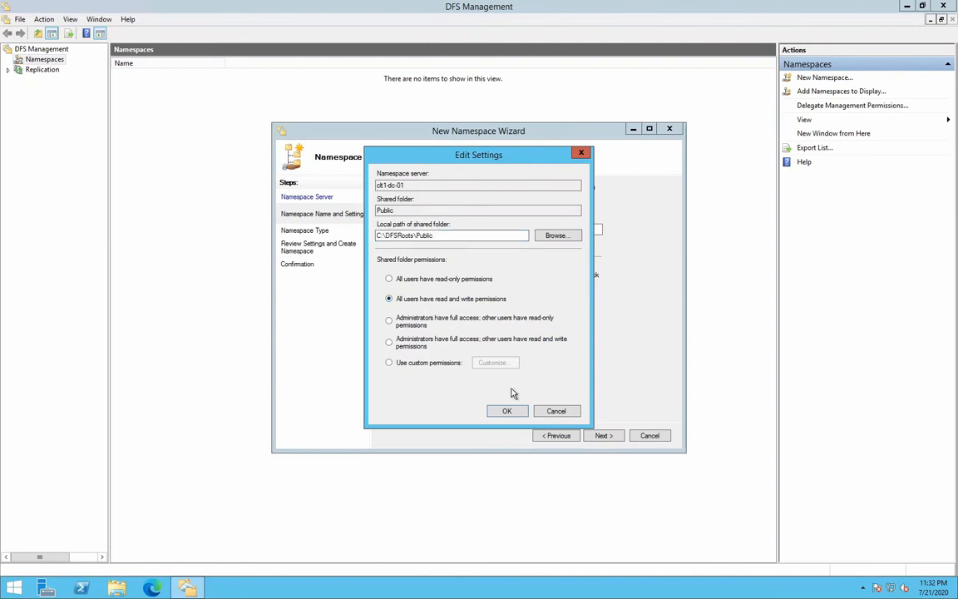
pyautogui.click(509, 412)
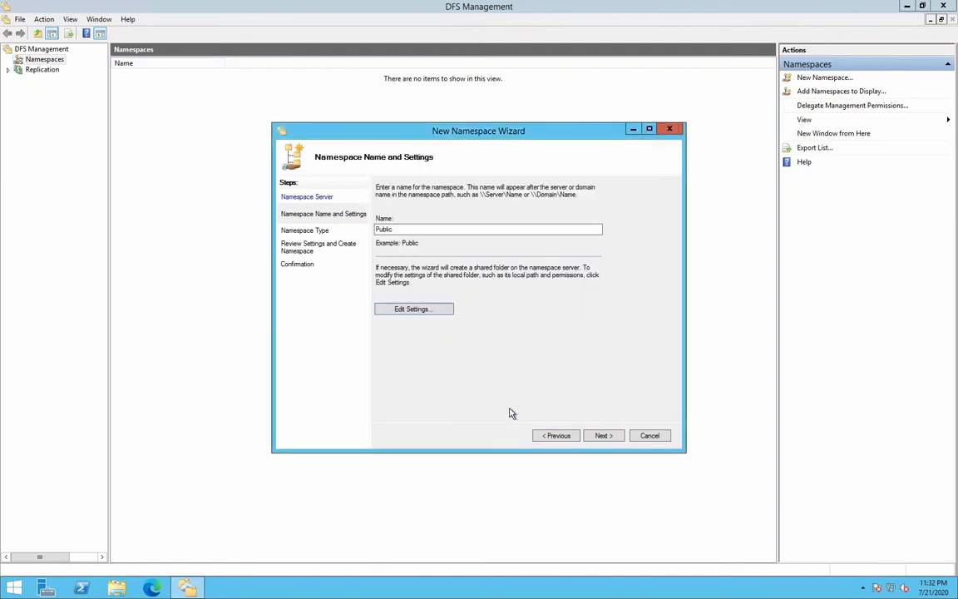
# Create it as a domain-based namespace with Windows Server 2008 mode enabled, and close the wizard.
pyautogui.click(599, 439)
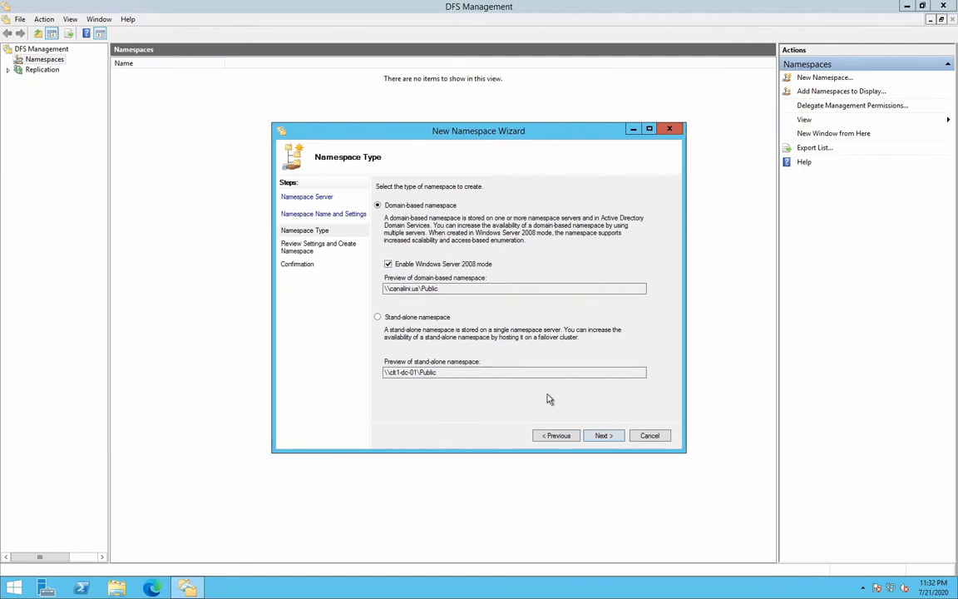
pyautogui.click(602, 436)
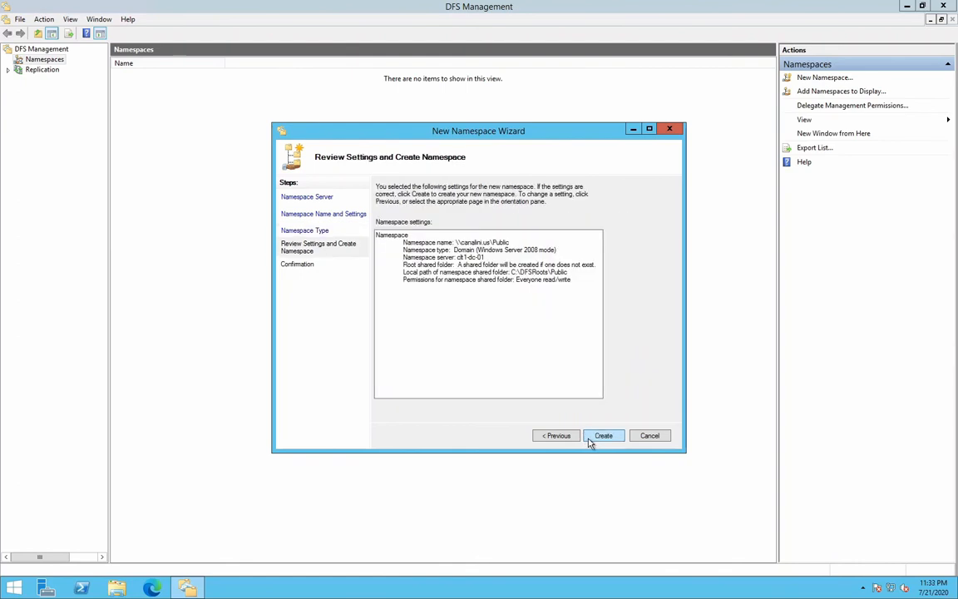
pyautogui.click(602, 436)
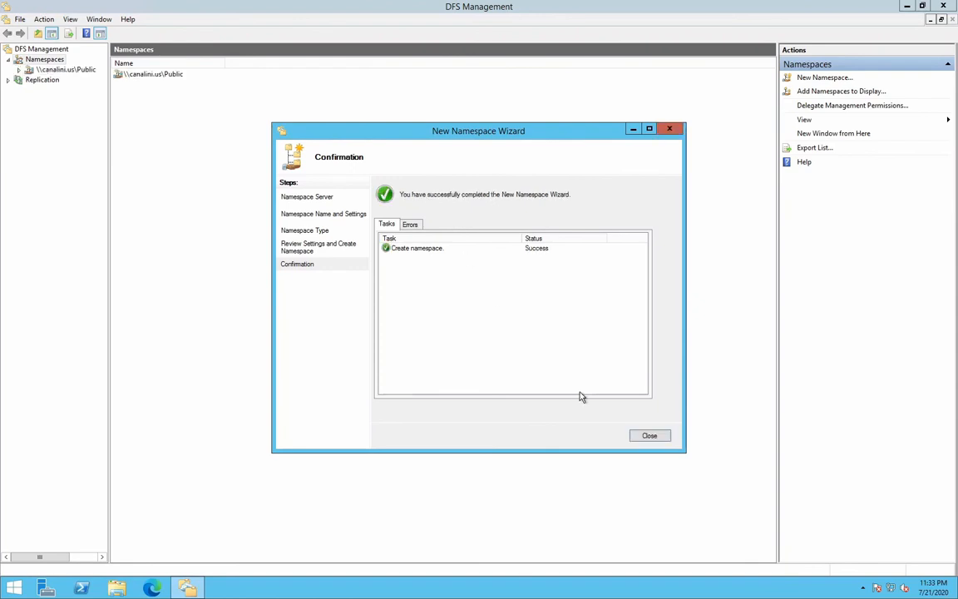
pyautogui.click(648, 437)
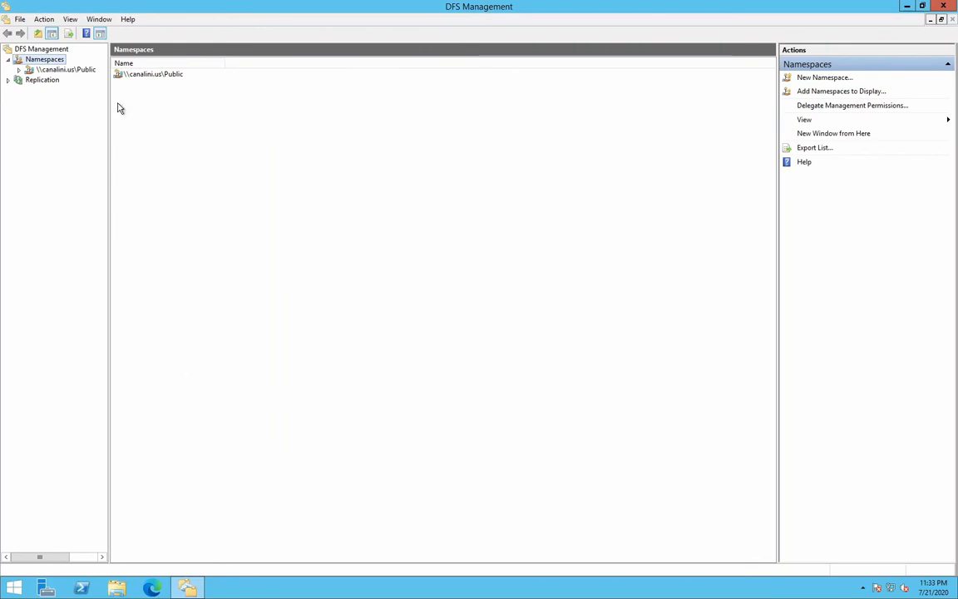
# Add CLT1-DC-02 as a namespace server for \\canalini.us\Public and display the namespace's server list.
pyautogui.rightClick(53, 70)
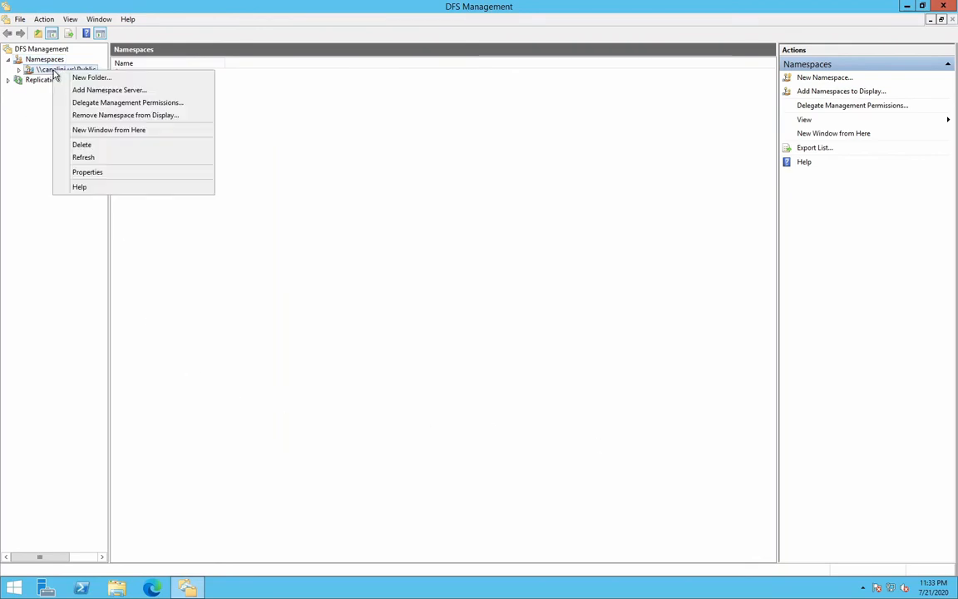
pyautogui.click(96, 90)
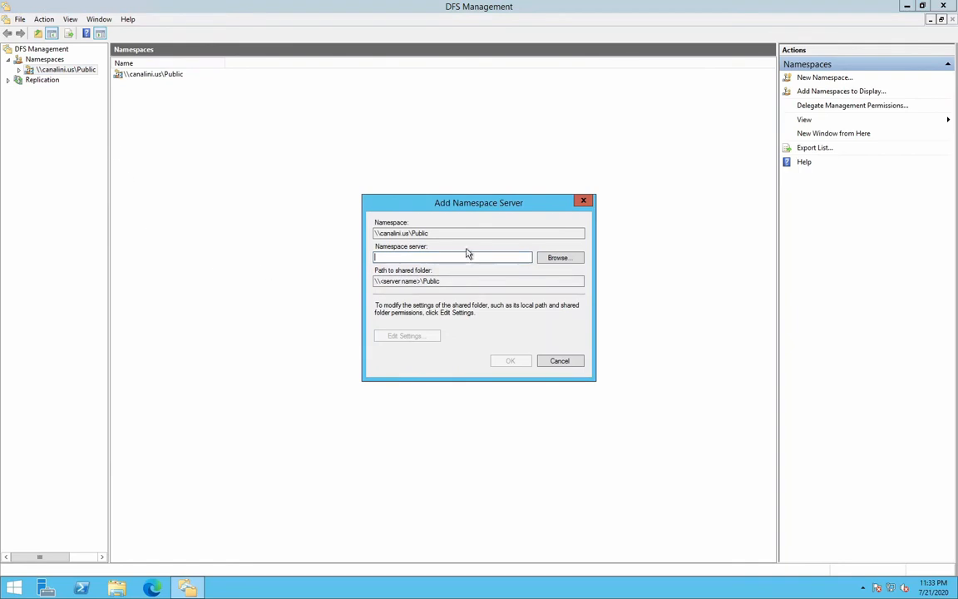
pyautogui.click(549, 257)
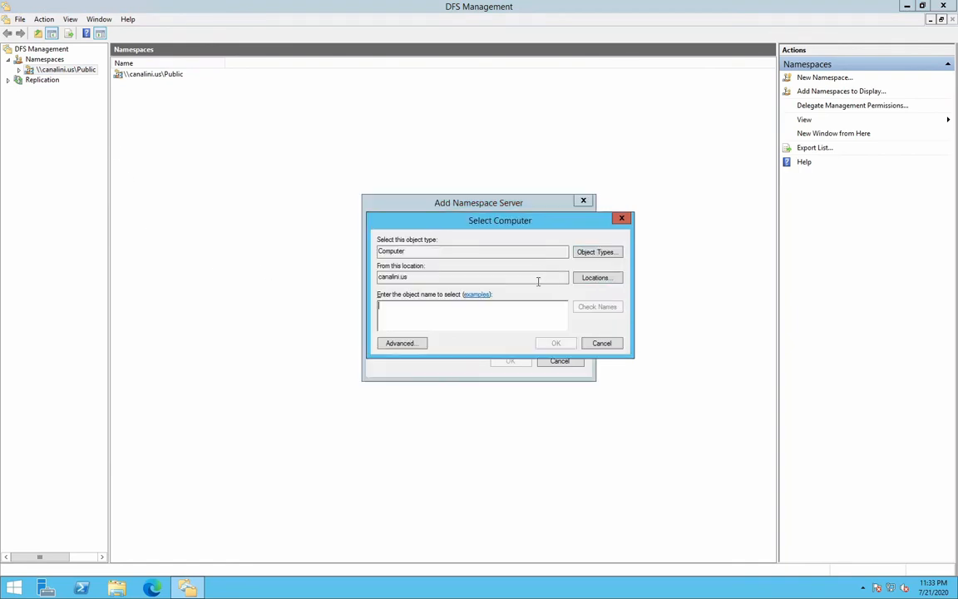
pyautogui.write('clt1-dc')
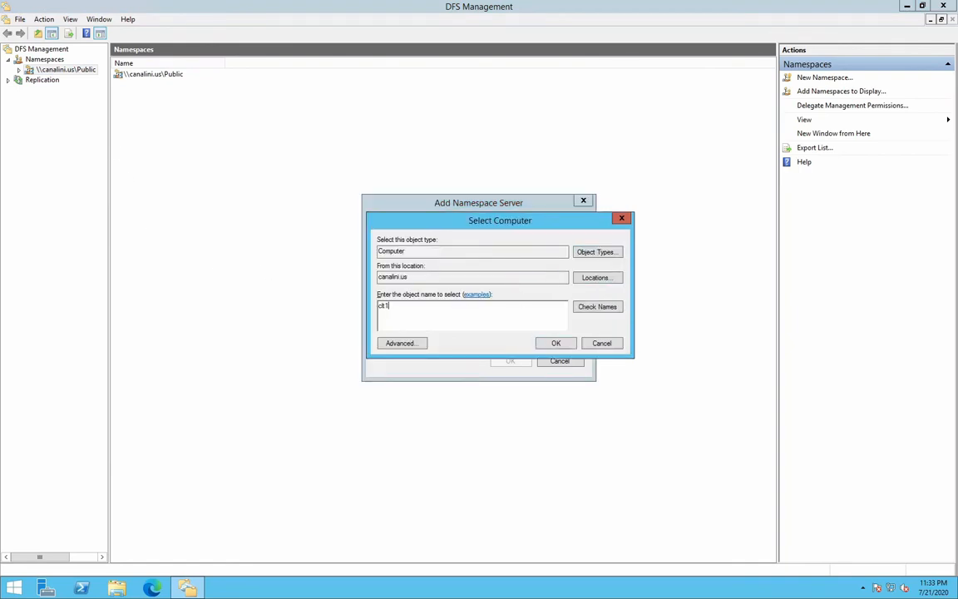
pyautogui.click(581, 311)
pyautogui.doubleClick(442, 320)
pyautogui.click(542, 346)
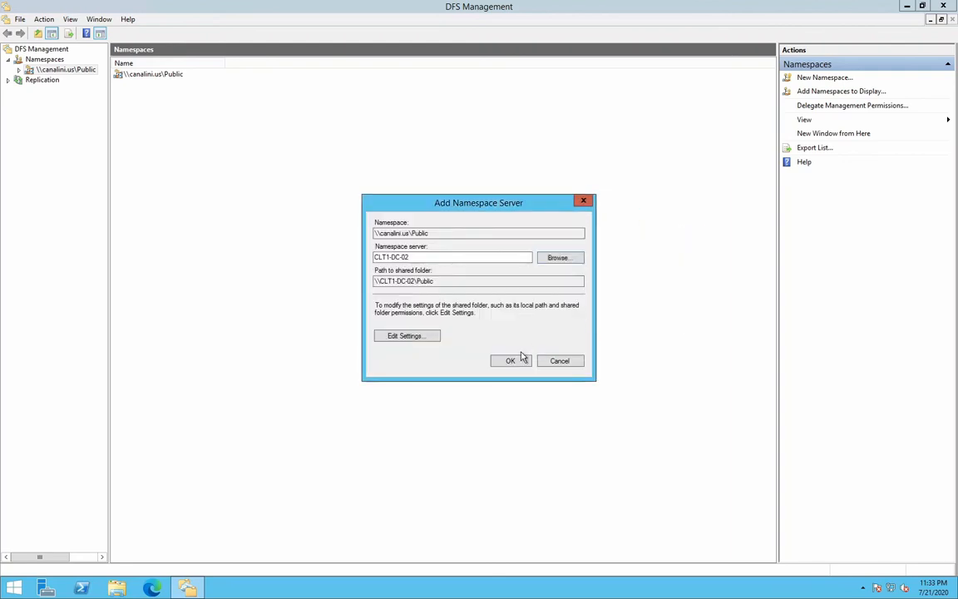
pyautogui.click(520, 359)
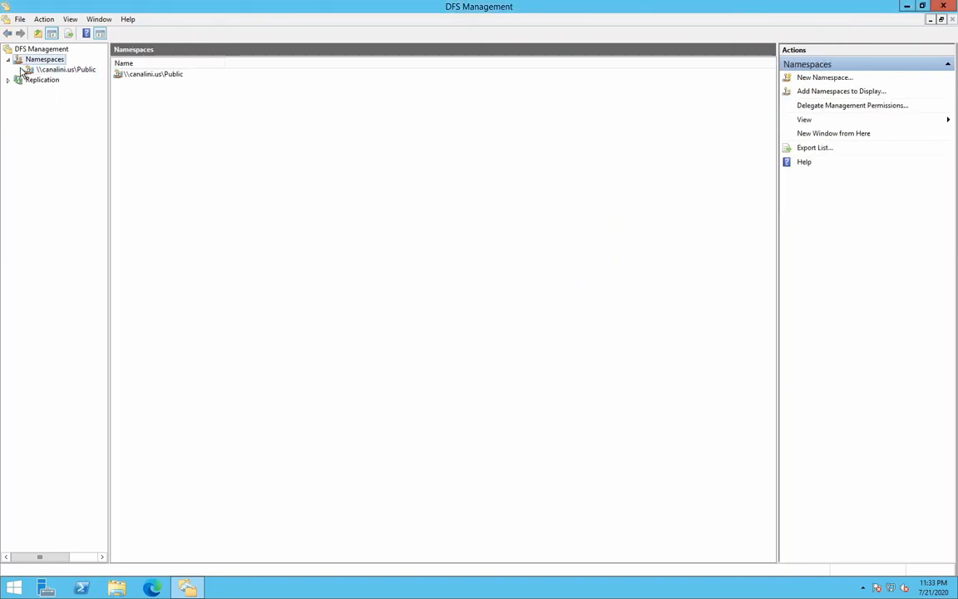
pyautogui.click(48, 69)
pyautogui.click(177, 67)
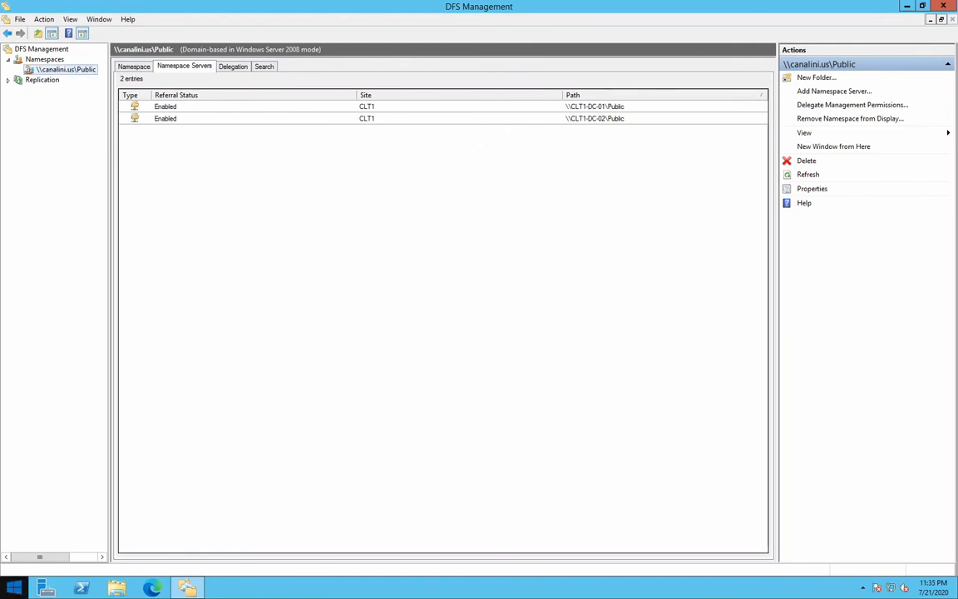
# Create a folder named Home in \\canalini.us\Public with folder target \\canalinilabfiles.file.core.windows.net\canalinilabfileshare, and select the folder.
pyautogui.rightClick(83, 69)
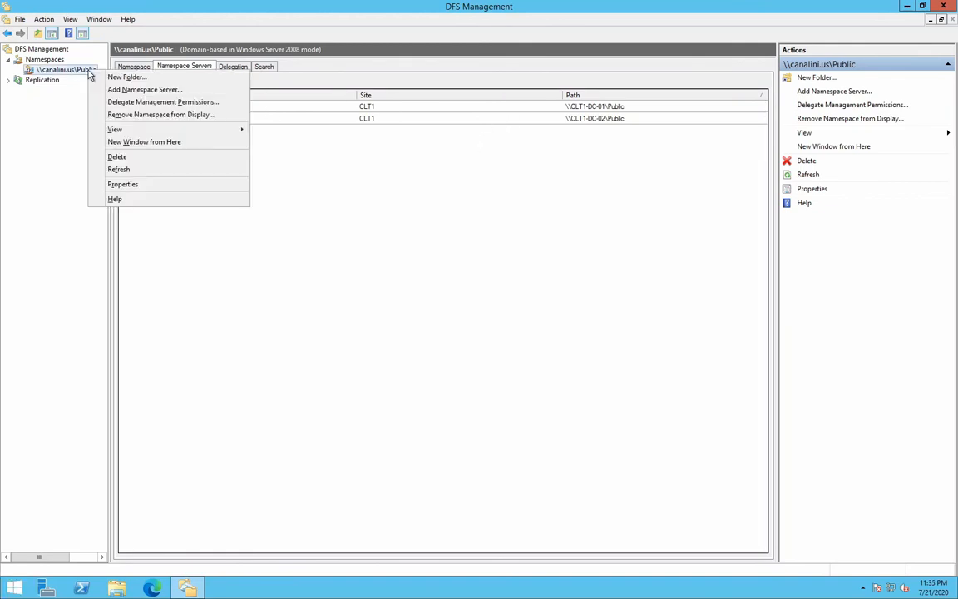
pyautogui.click(144, 78)
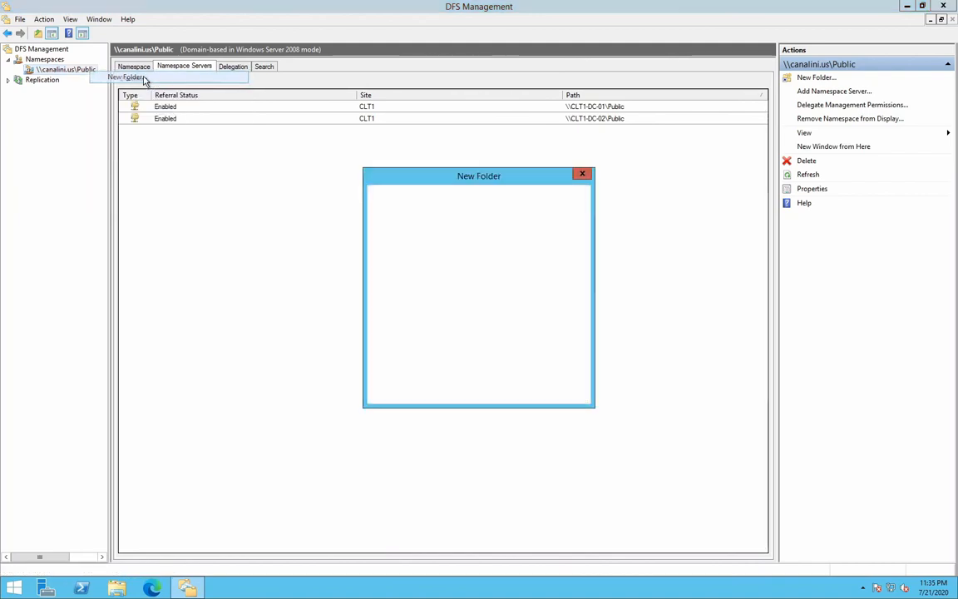
pyautogui.write('Home')
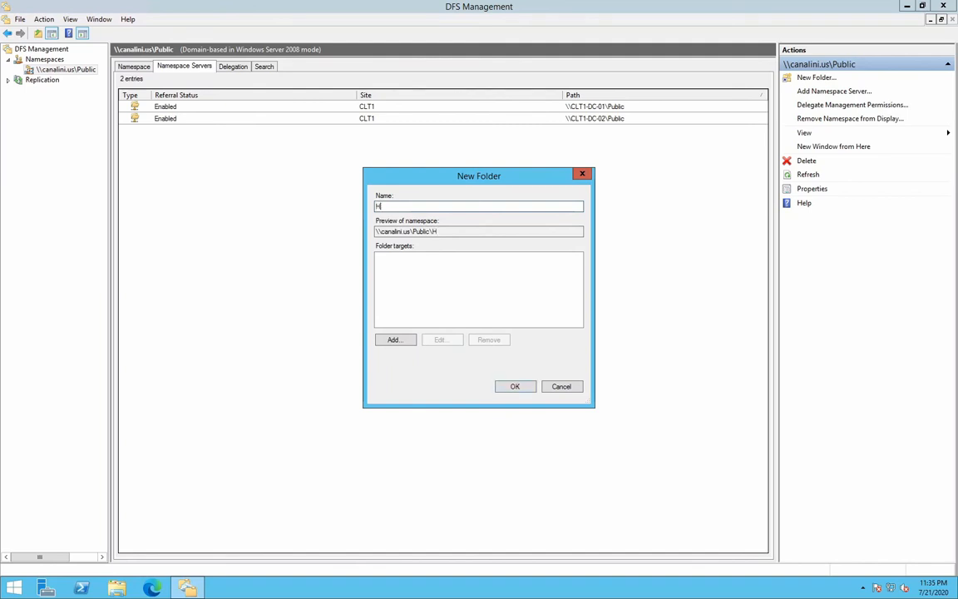
pyautogui.click(400, 341)
pyautogui.write('\\\\canalinilabfiles.file.core.windows.net\\canalinilabfileshare')
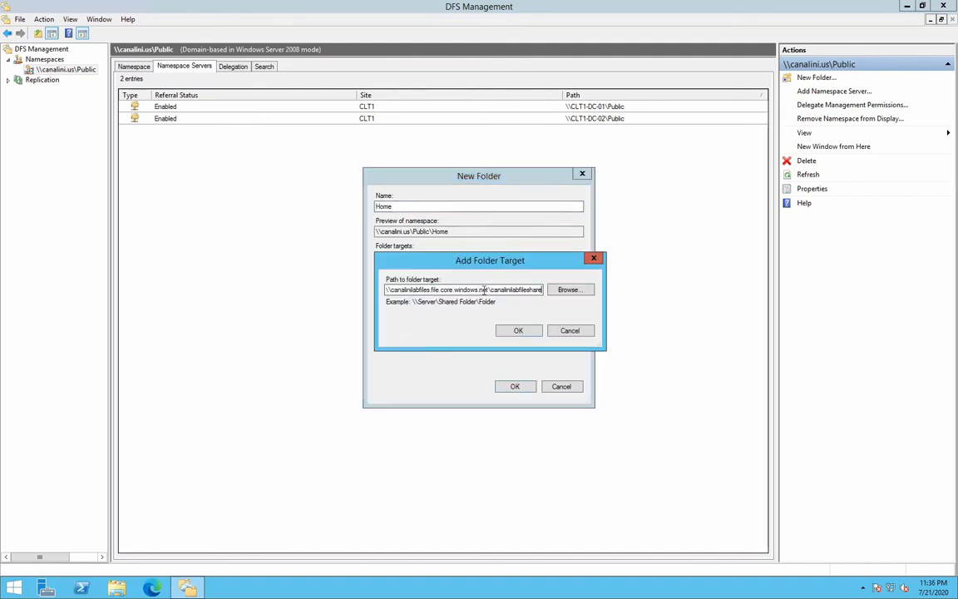
pyautogui.click(515, 331)
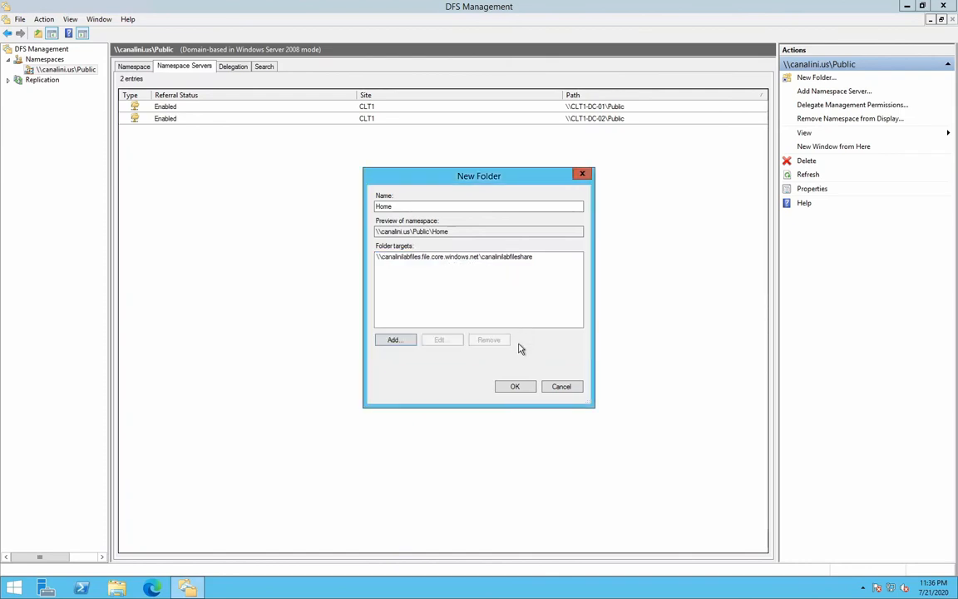
pyautogui.click(518, 387)
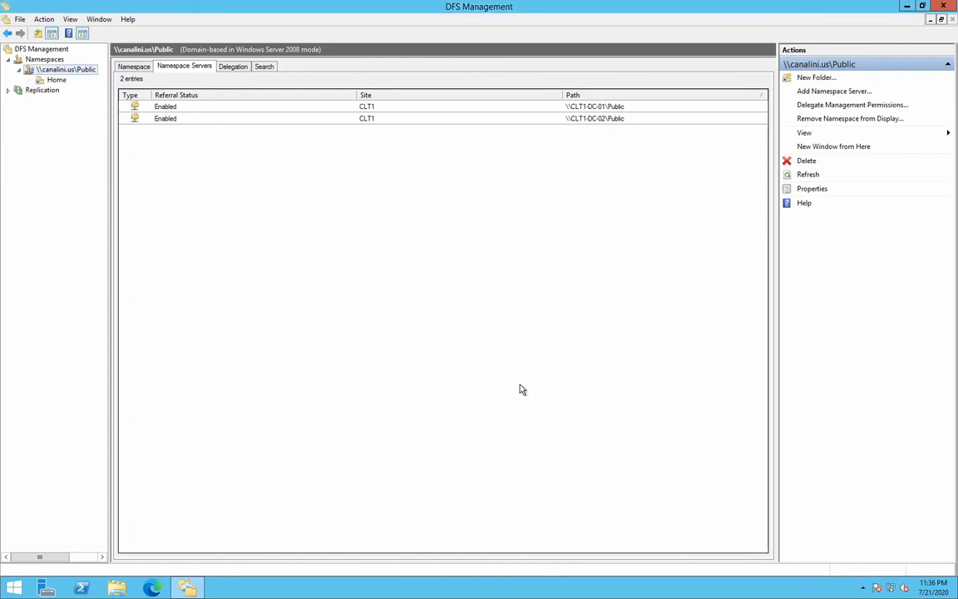
pyautogui.click(59, 81)
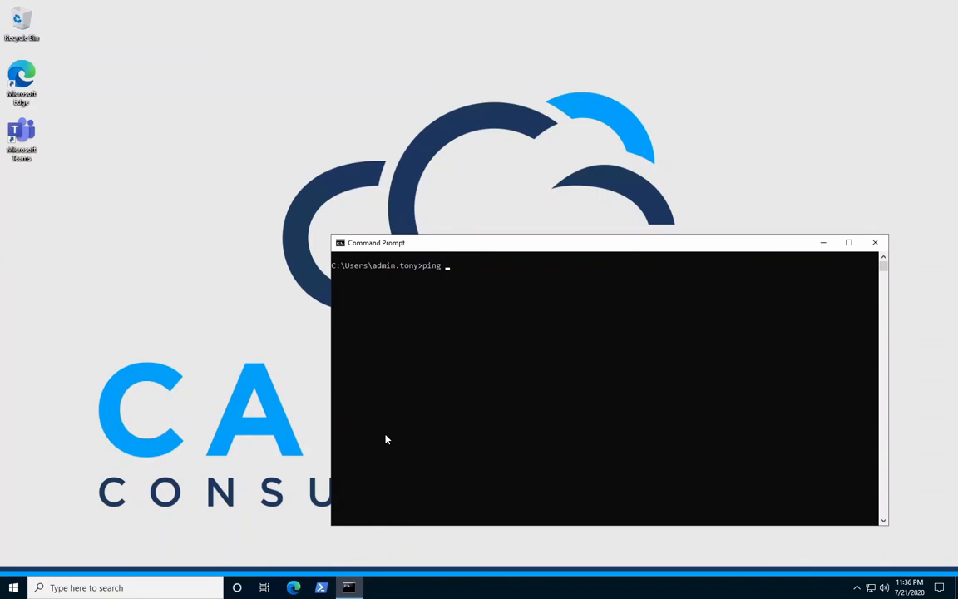
# Switch to the client's Command Prompt, ping canalini.us, and close the window.
pyautogui.write('canalini.us')
pyautogui.press('Return')
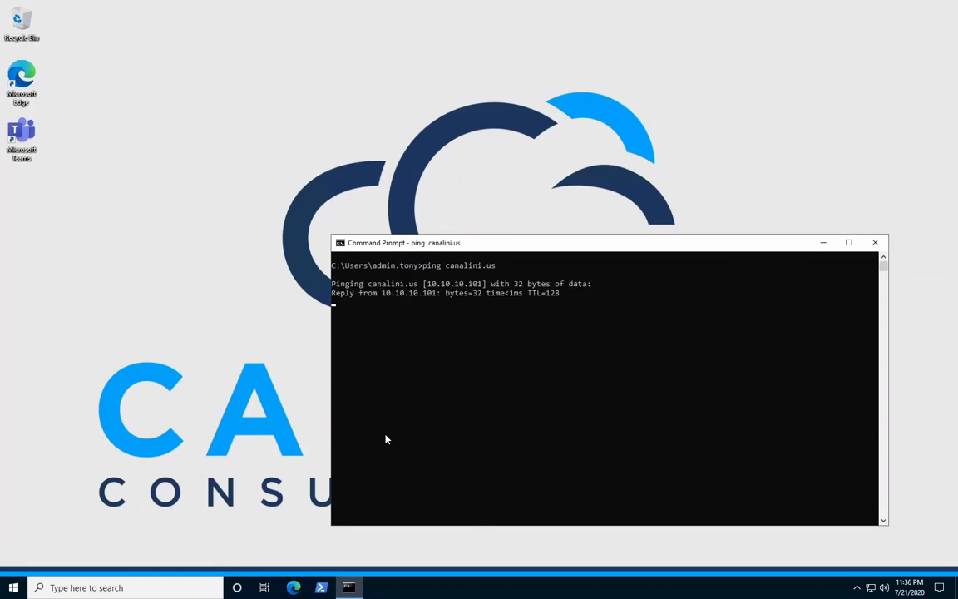
pyautogui.click(873, 245)
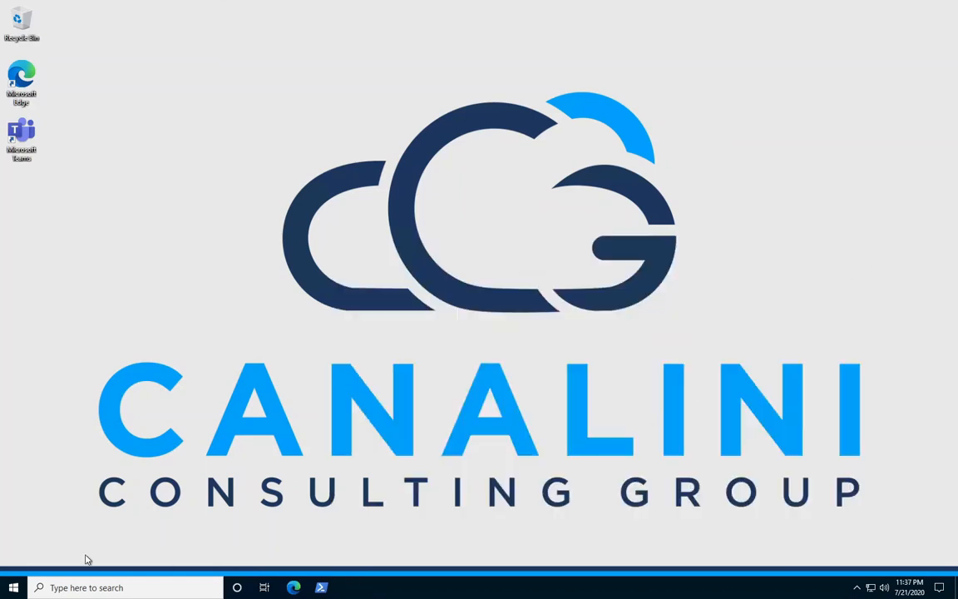
# Open This PC in File Explorer and browse to the namespace path \\canalini.us\public.
pyautogui.click(97, 587)
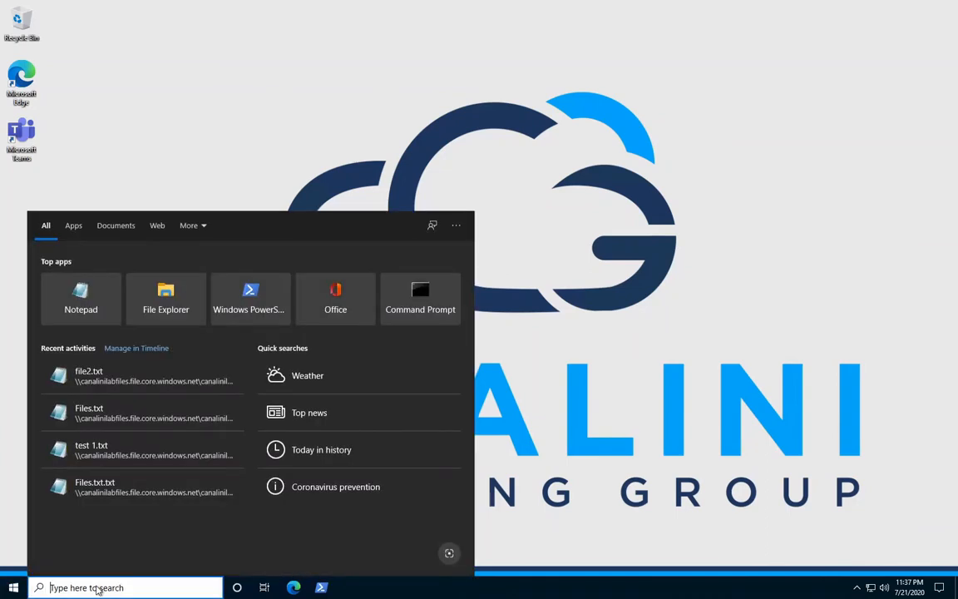
pyautogui.write('thi')
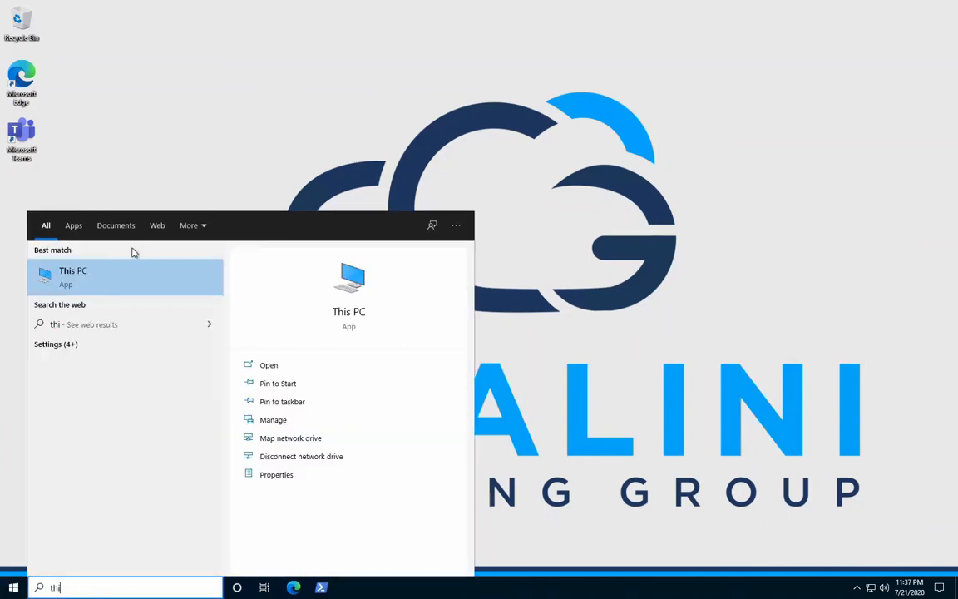
pyautogui.click(137, 275)
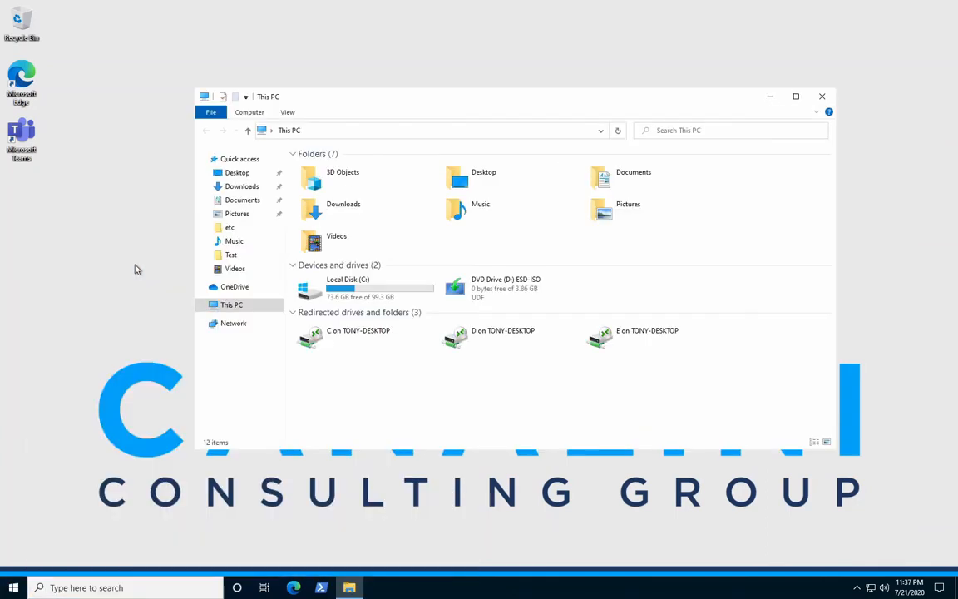
pyautogui.click(539, 130)
pyautogui.write('\\c')
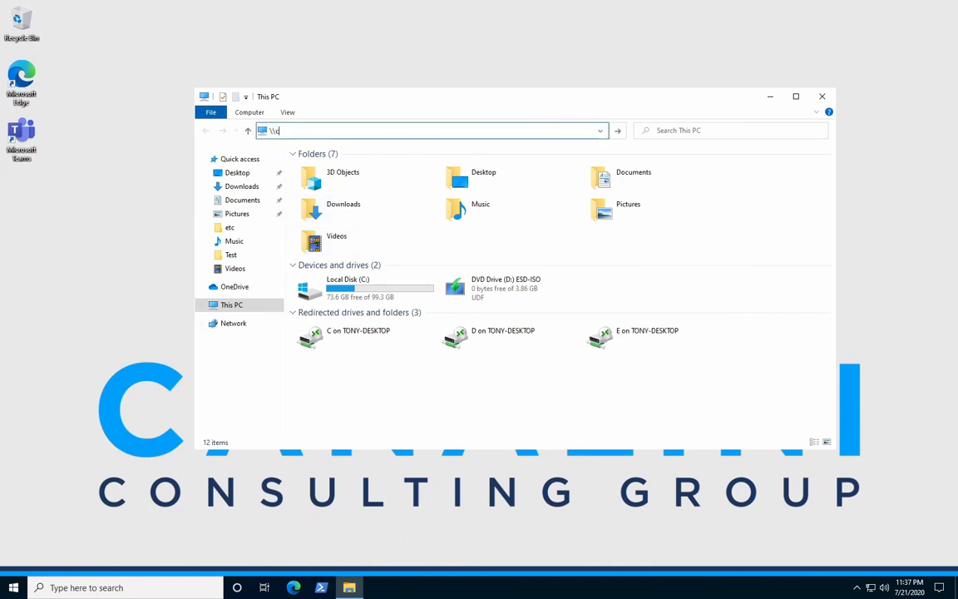
pyautogui.write('analini.us\\public')
pyautogui.press('Return')
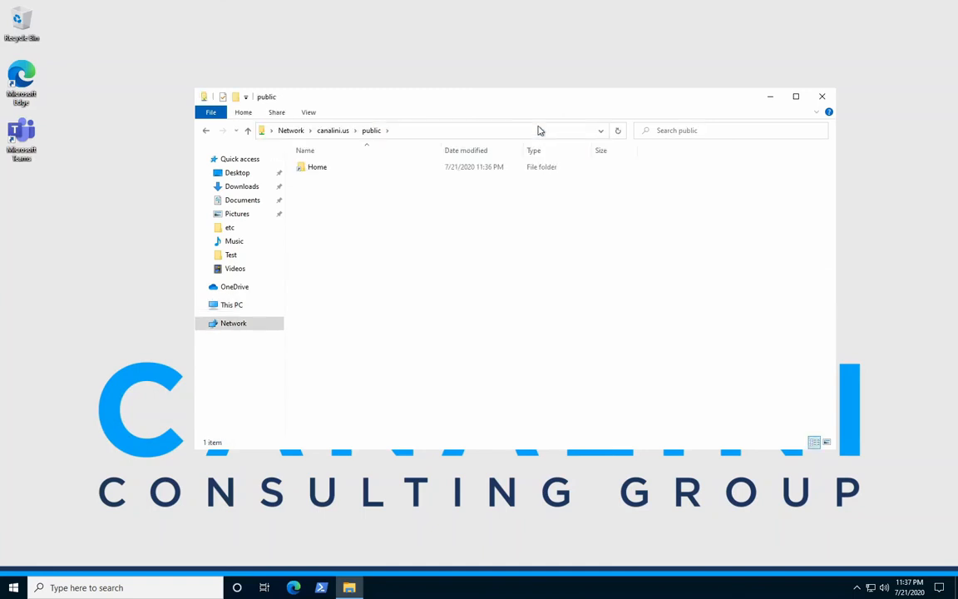
# Open the file test 1 from the Test folder inside Home, close it, and return to the Home folder.
pyautogui.doubleClick(322, 170)
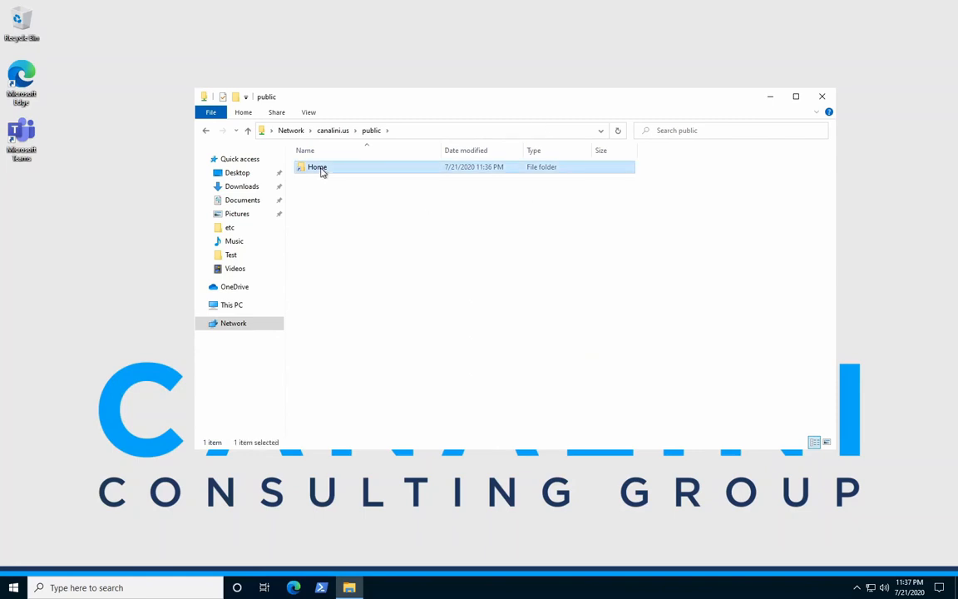
pyautogui.click(318, 170)
pyautogui.doubleClick(317, 170)
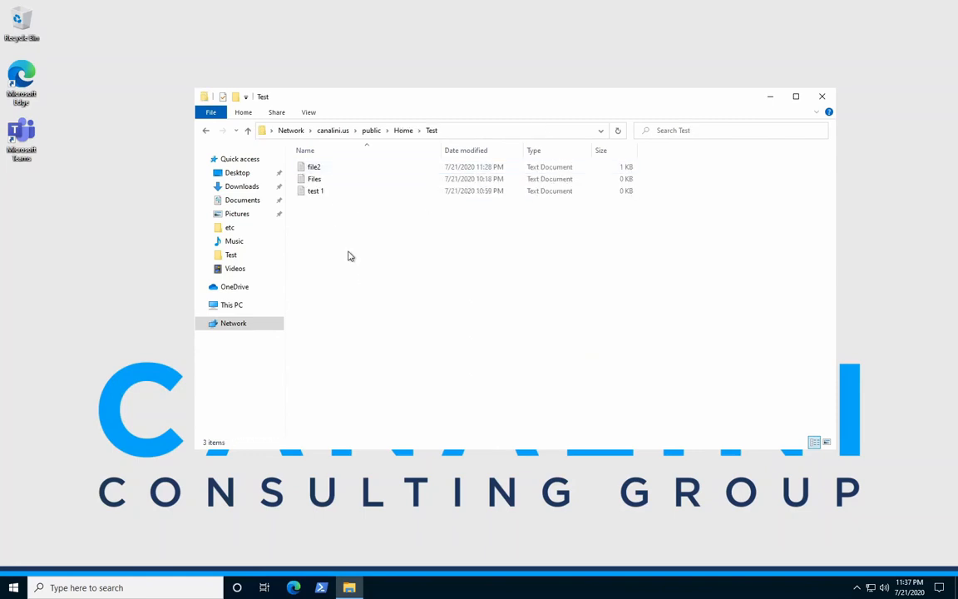
pyautogui.doubleClick(316, 192)
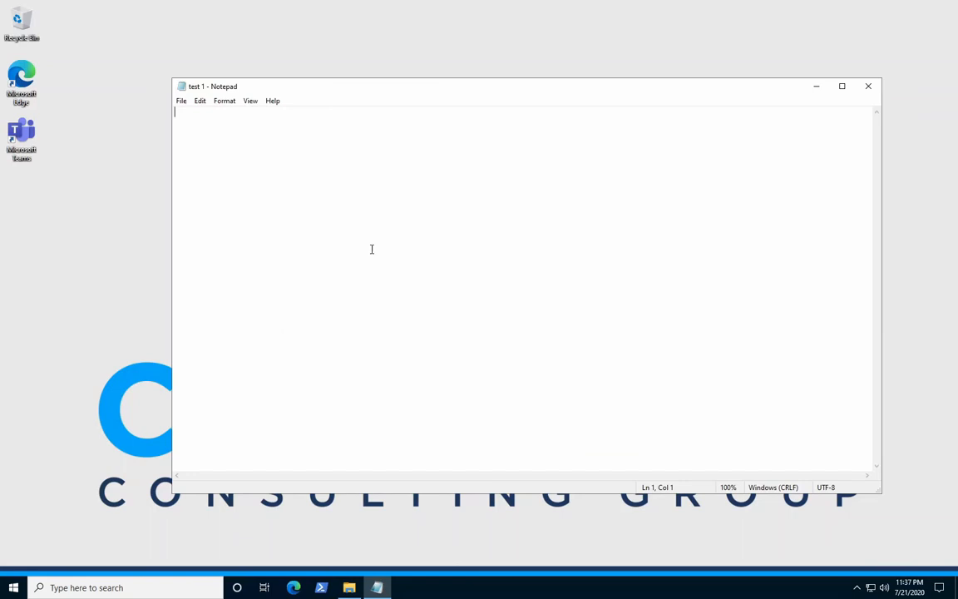
pyautogui.moveTo(443, 90); pyautogui.dragTo(377, 82)
pyautogui.click(801, 75)
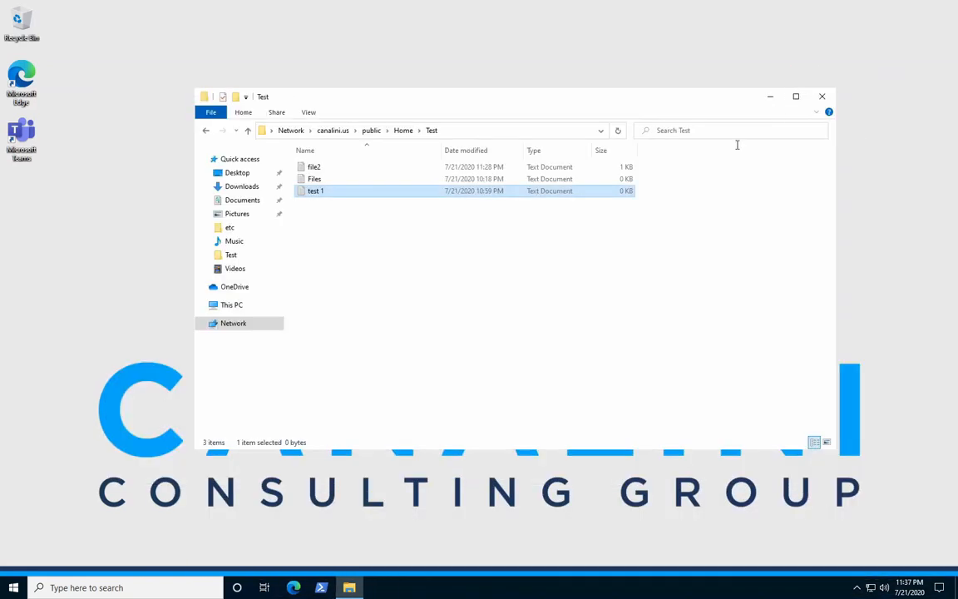
pyautogui.click(404, 130)
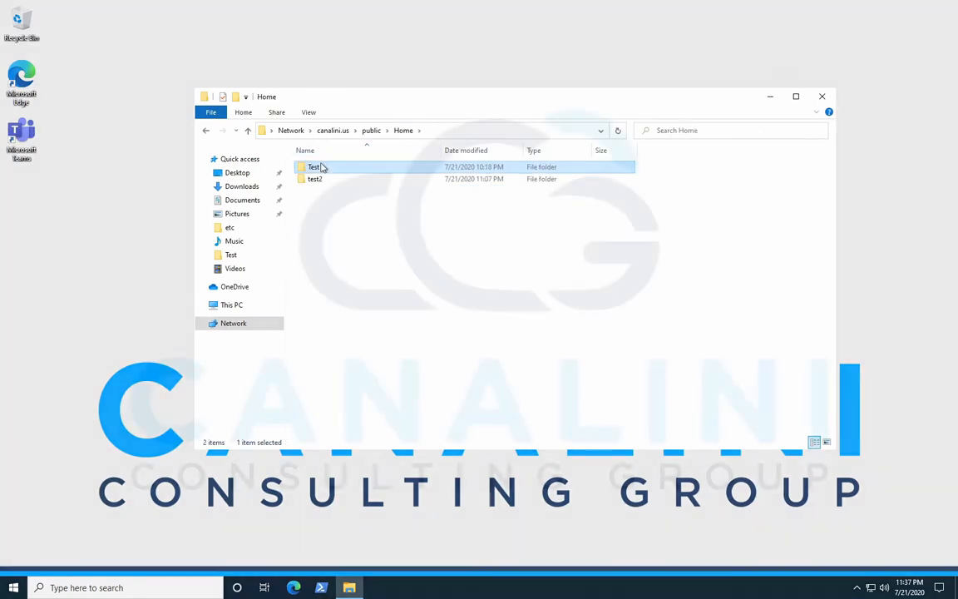